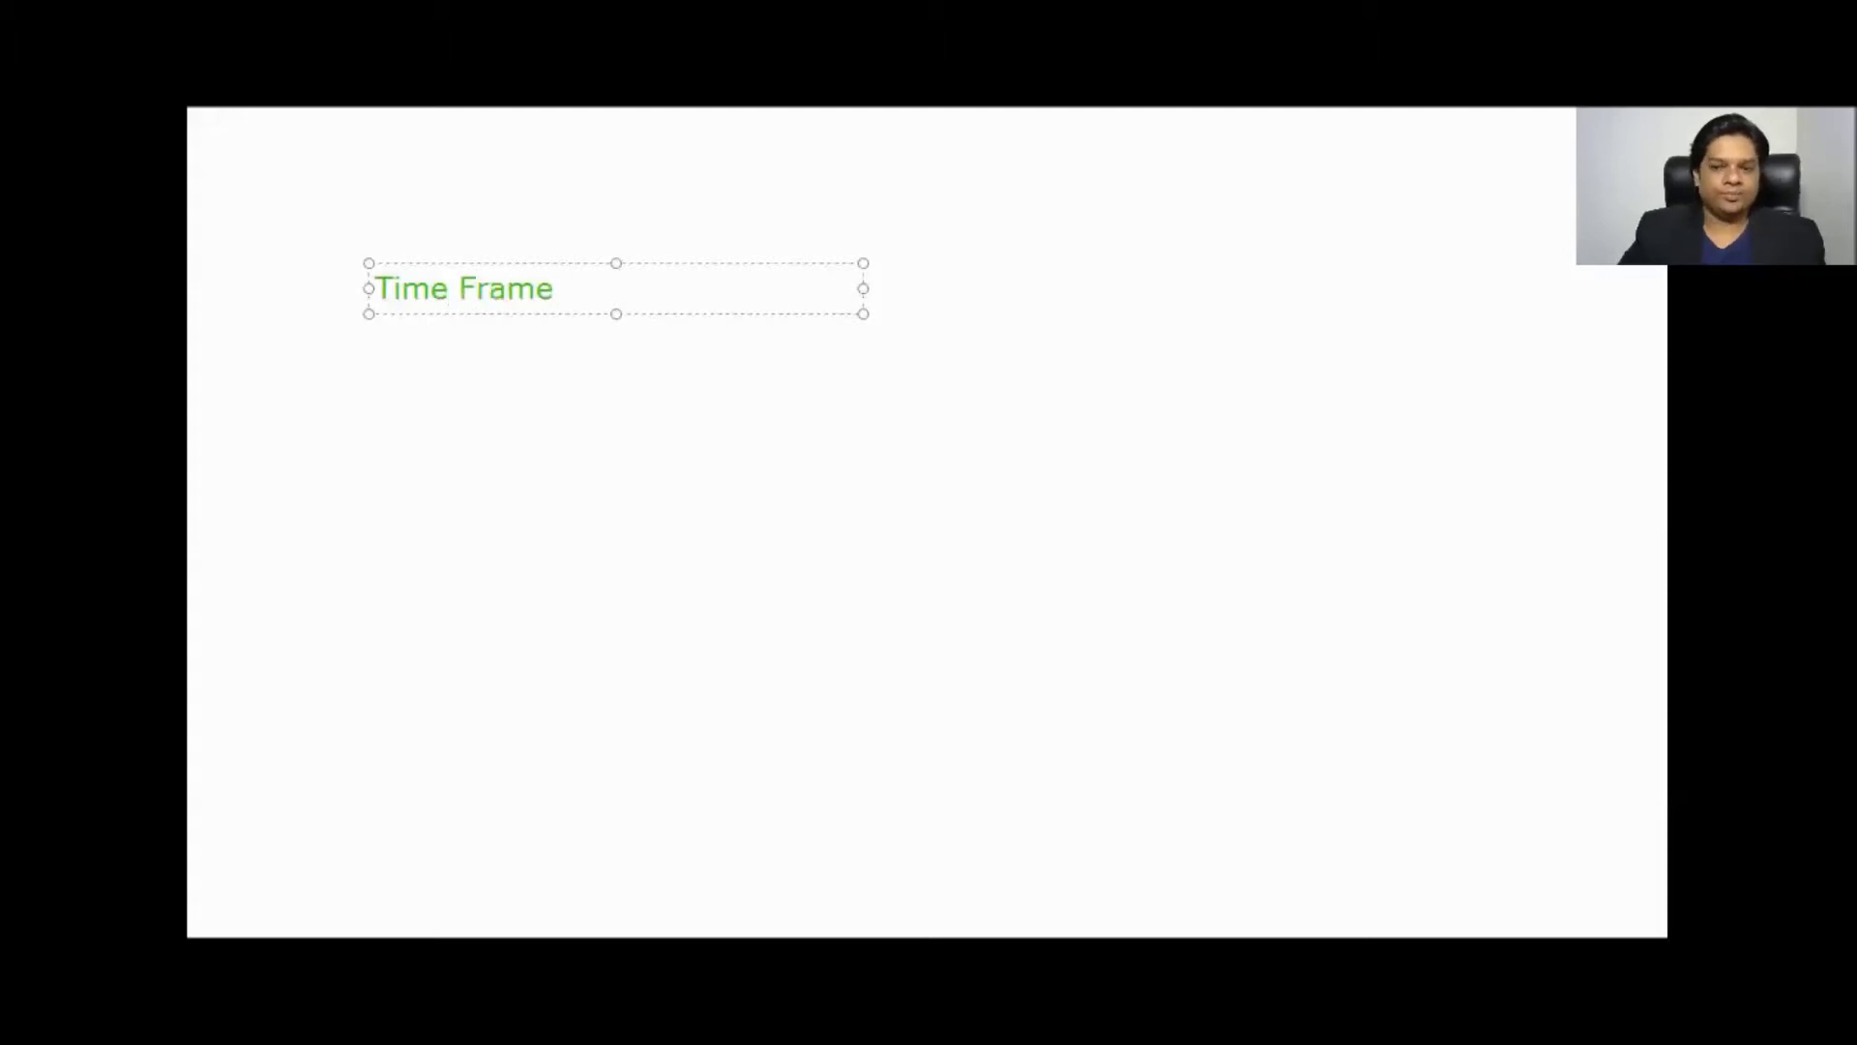
Change the "Time Frame" heading text to black.
key(shift+Home)
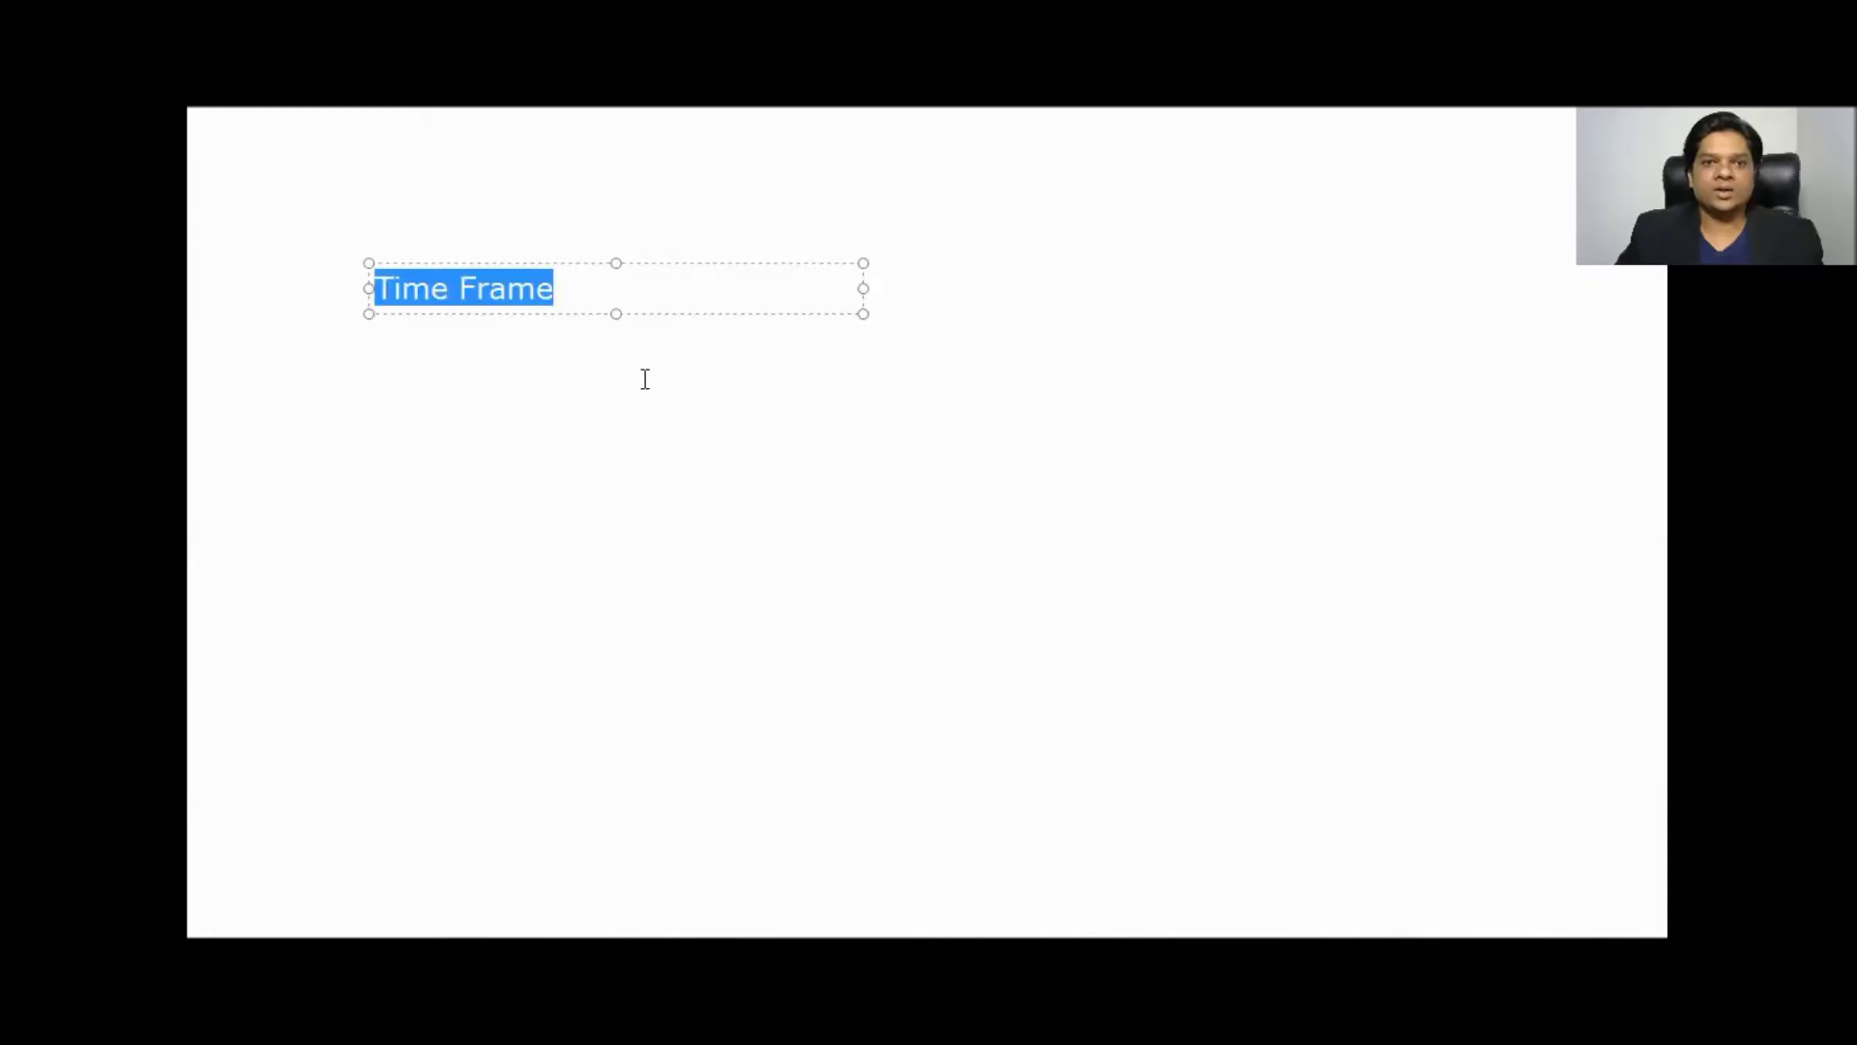
click(427, 445)
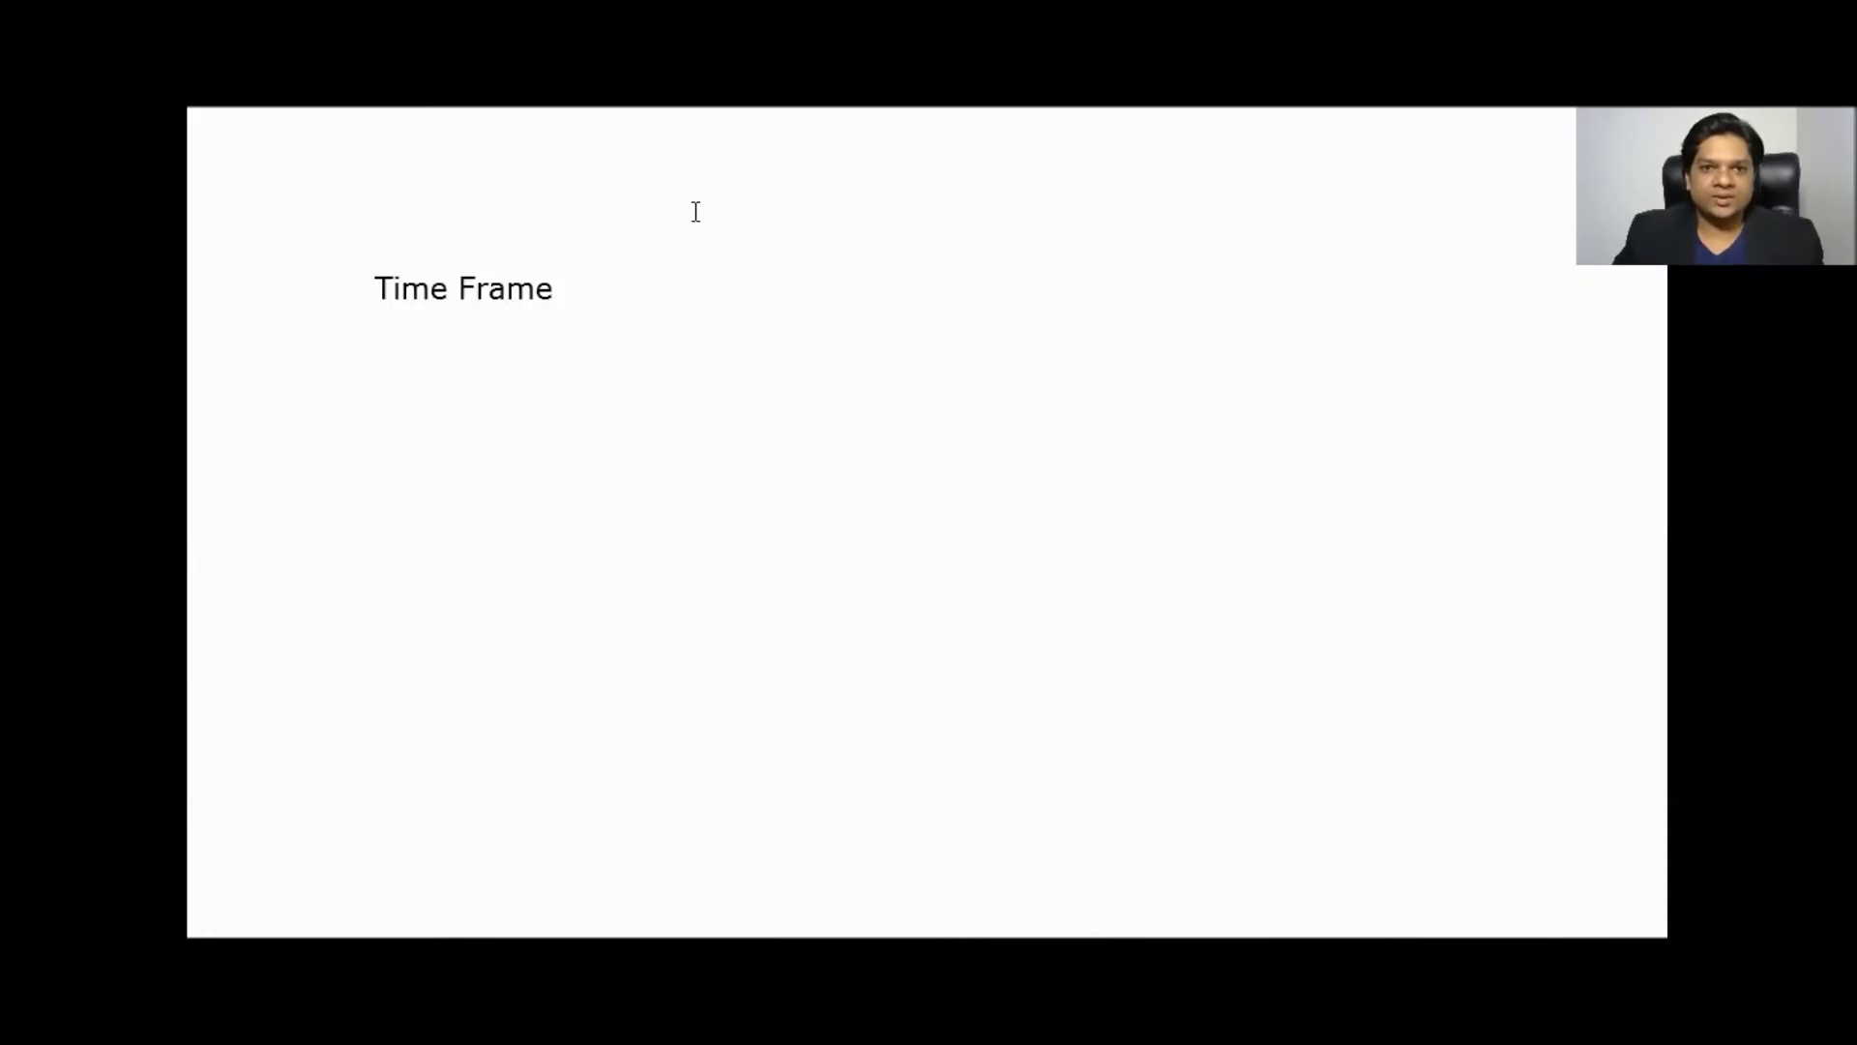
Draw a jagged pink price path below the heading, from a short flat start to a peak, a deep low and a partial recovery.
key(ctrl+p)
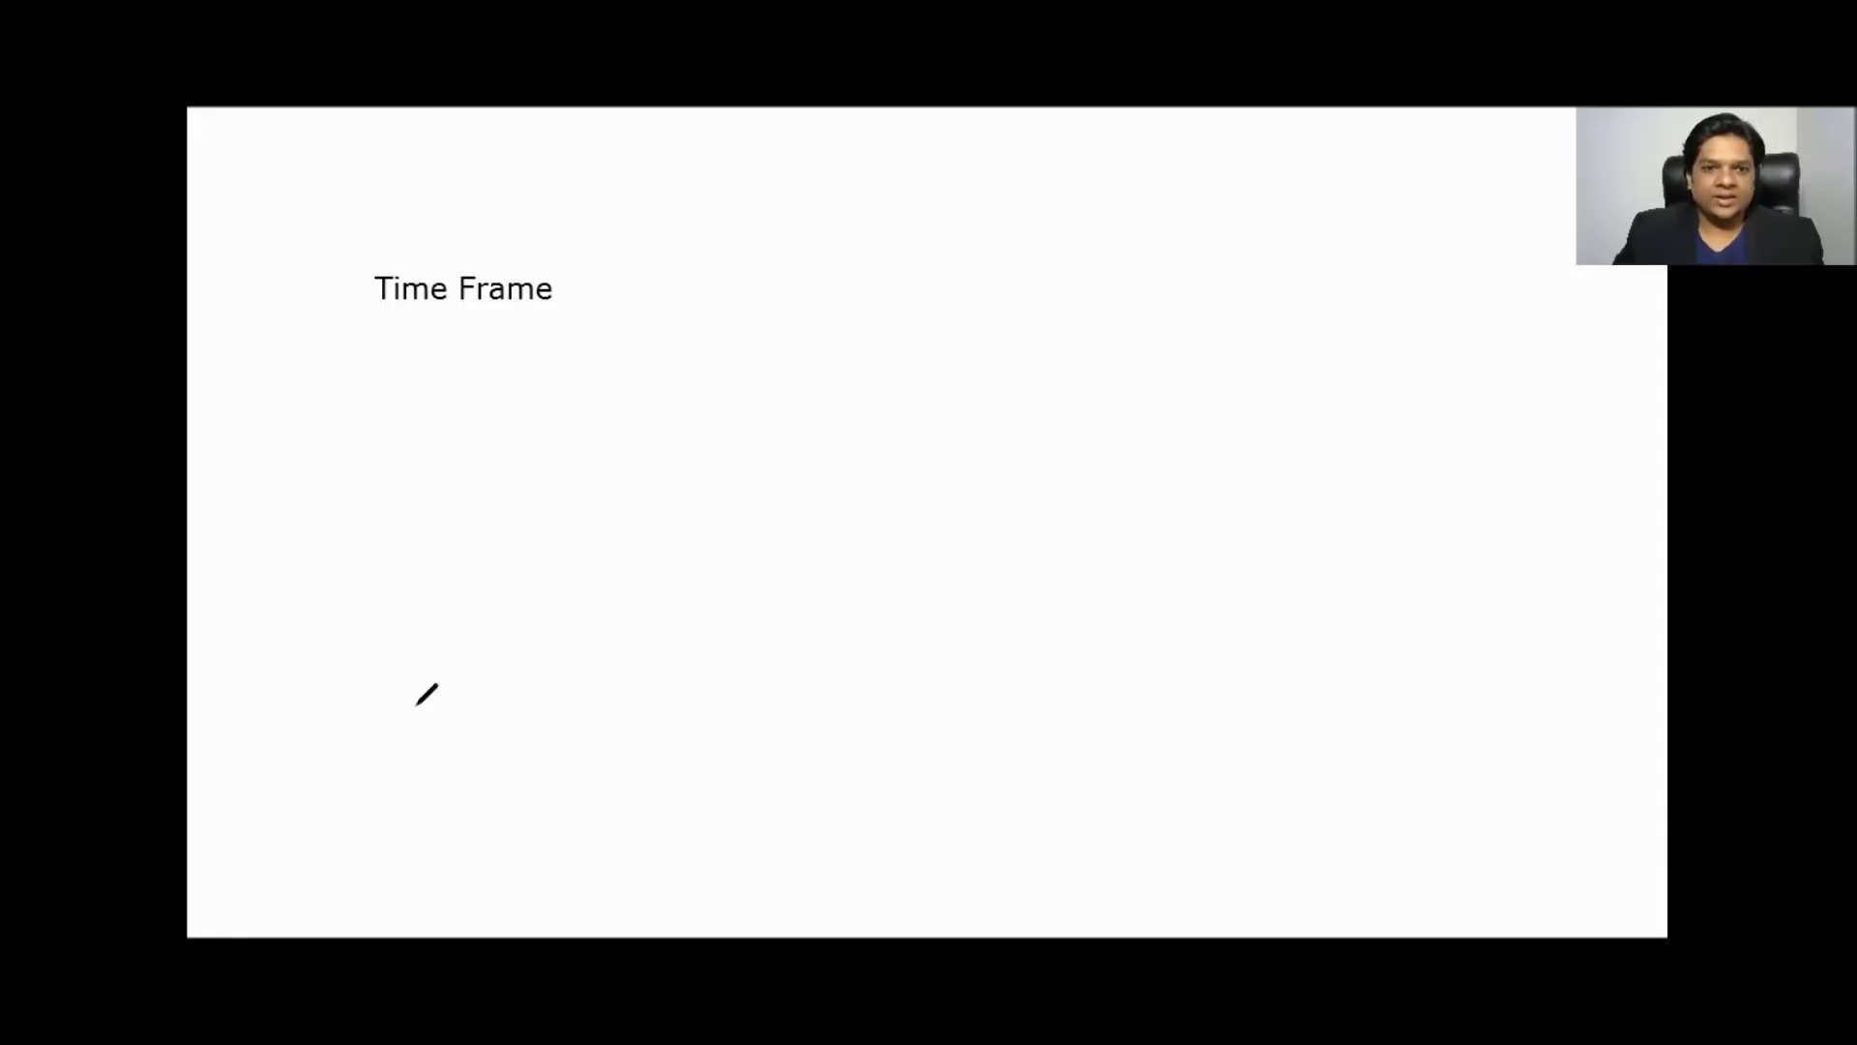
drag(423, 722, 511, 717)
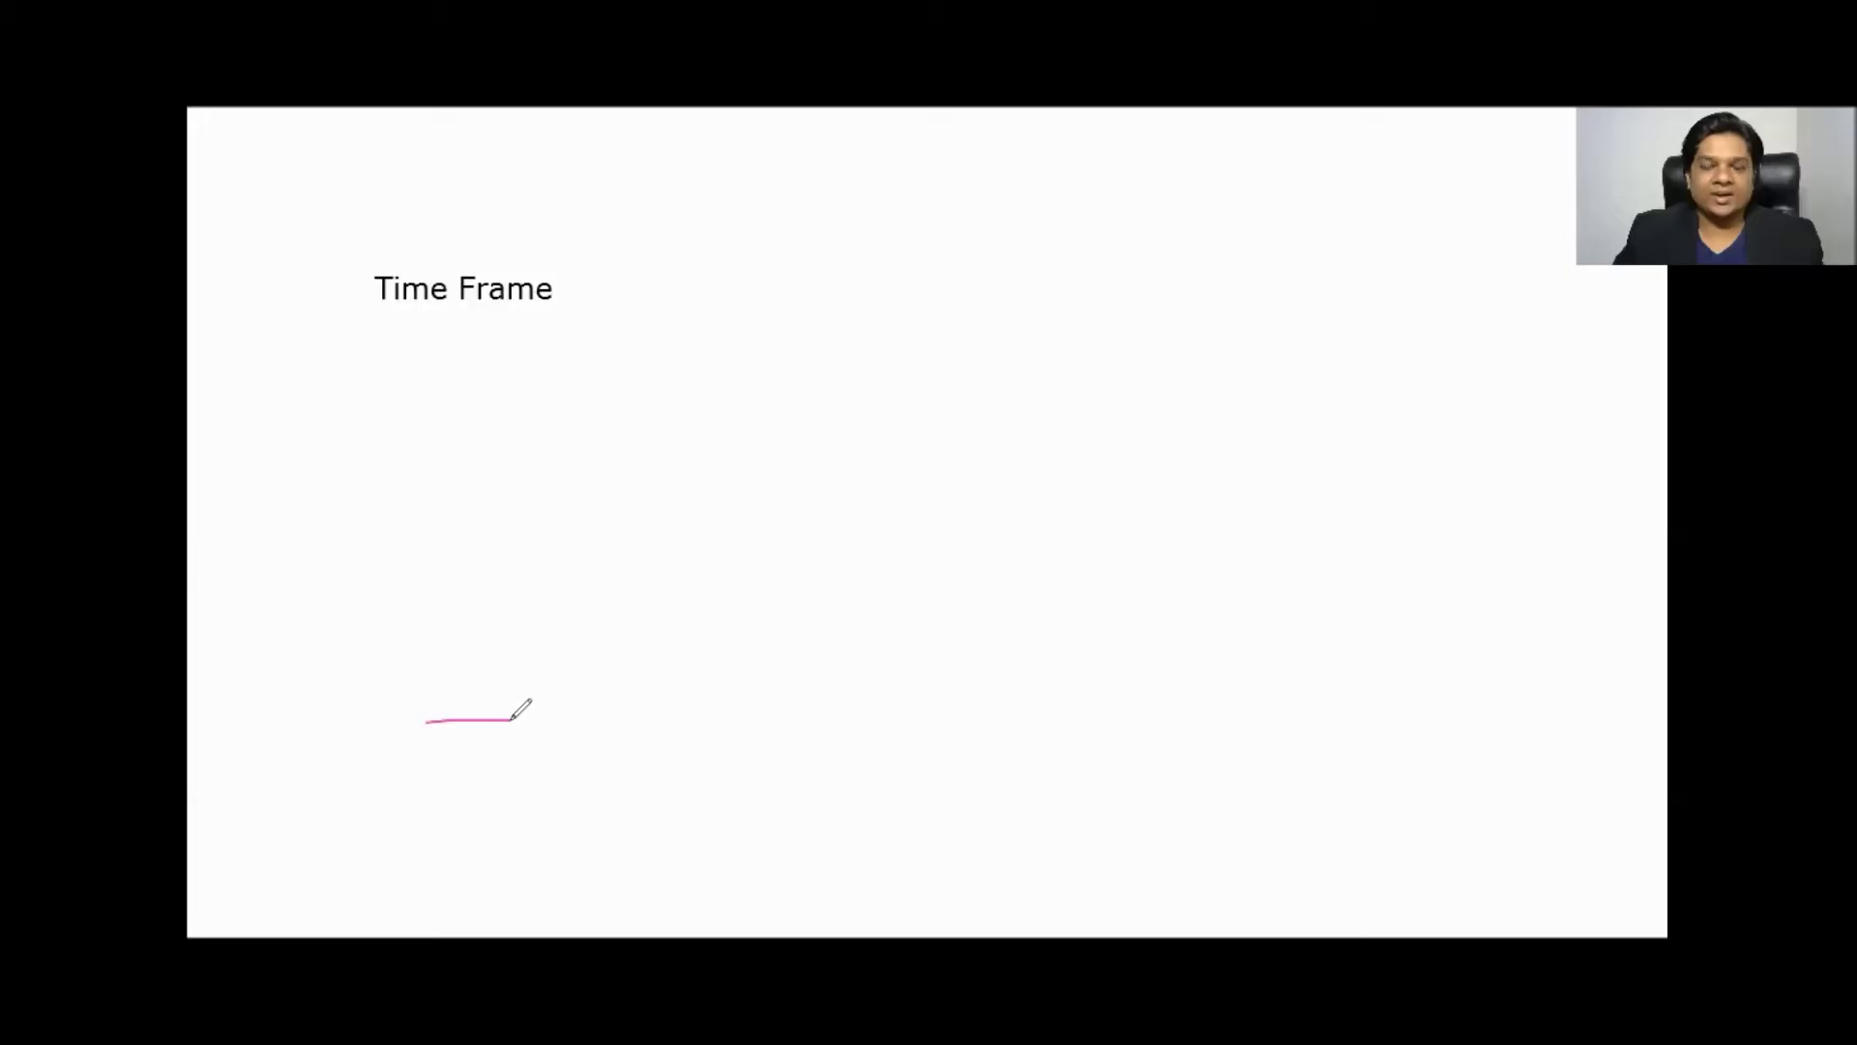
mouse_move(494, 720)
mouse_down()
mouse_move(589, 503)
mouse_move(665, 437)
mouse_move(692, 371)
mouse_move(726, 689)
mouse_move(768, 848)
mouse_move(866, 522)
mouse_up()
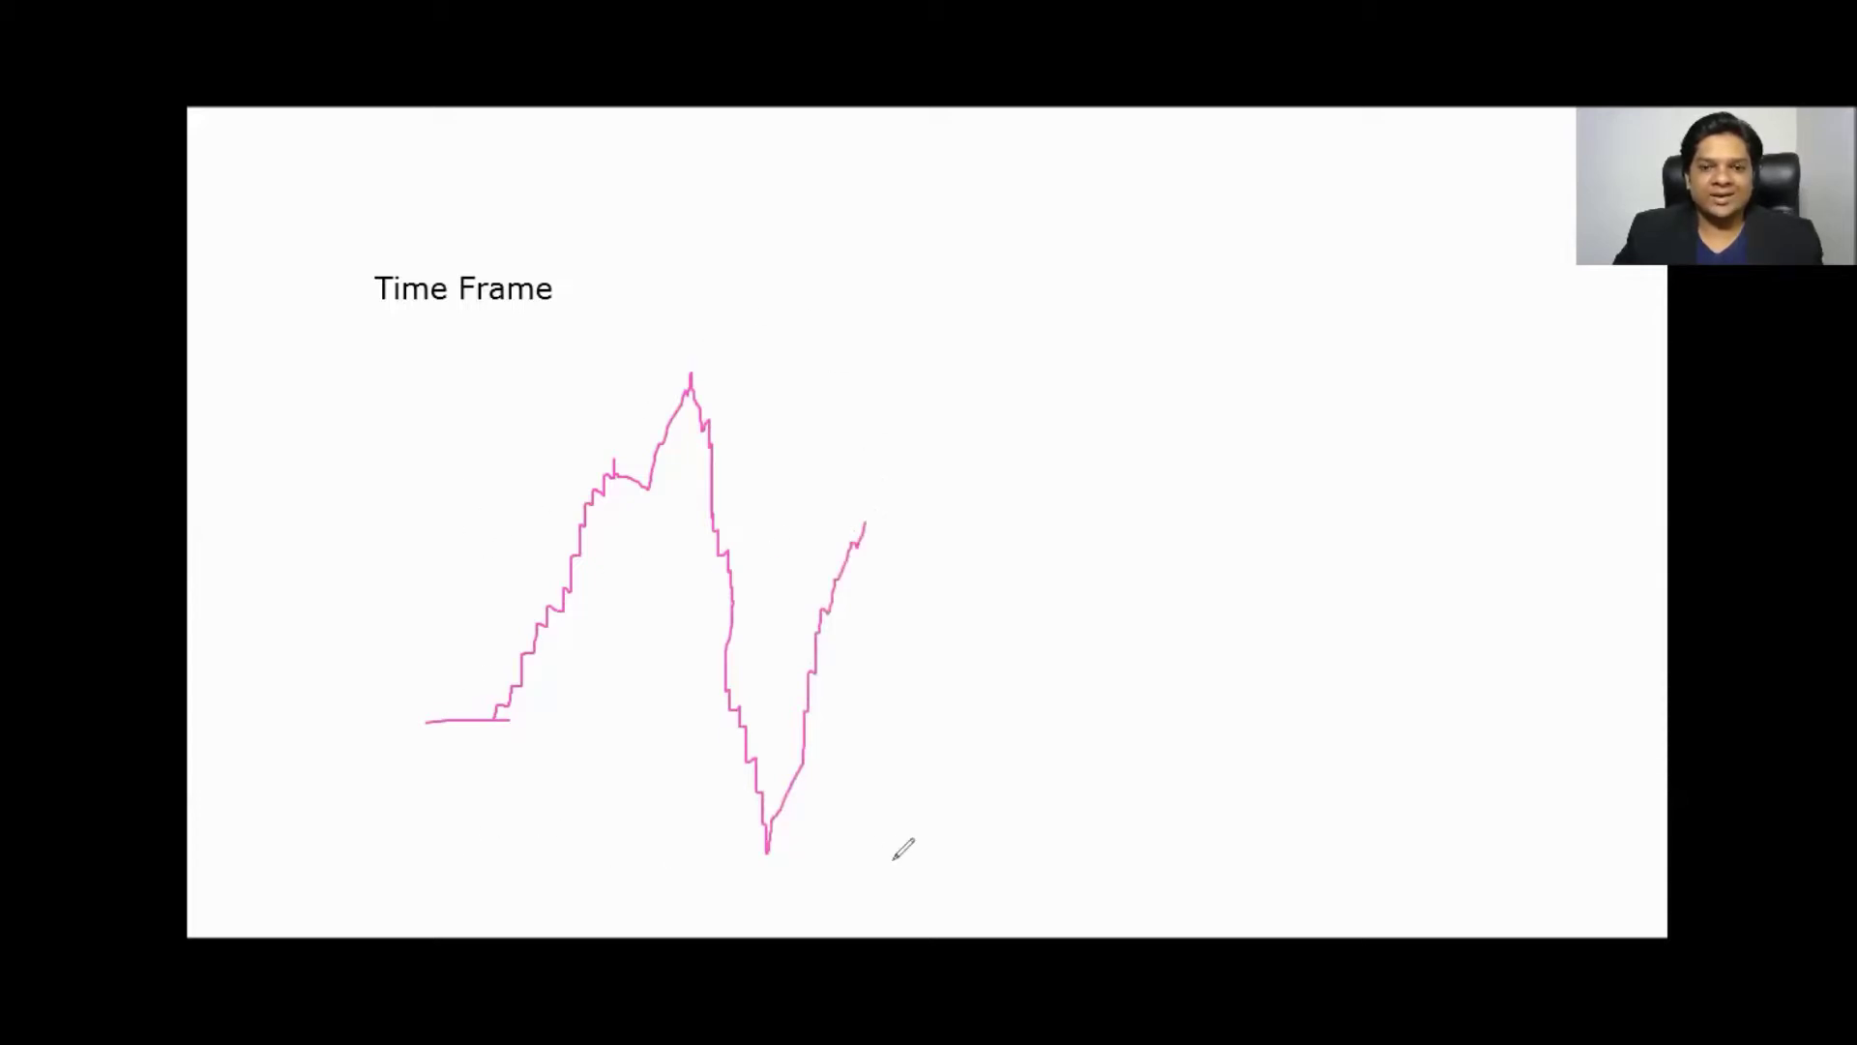
Mark the start, peak, lowest point and end of the price path with short horizontal lines.
drag(428, 720, 512, 717)
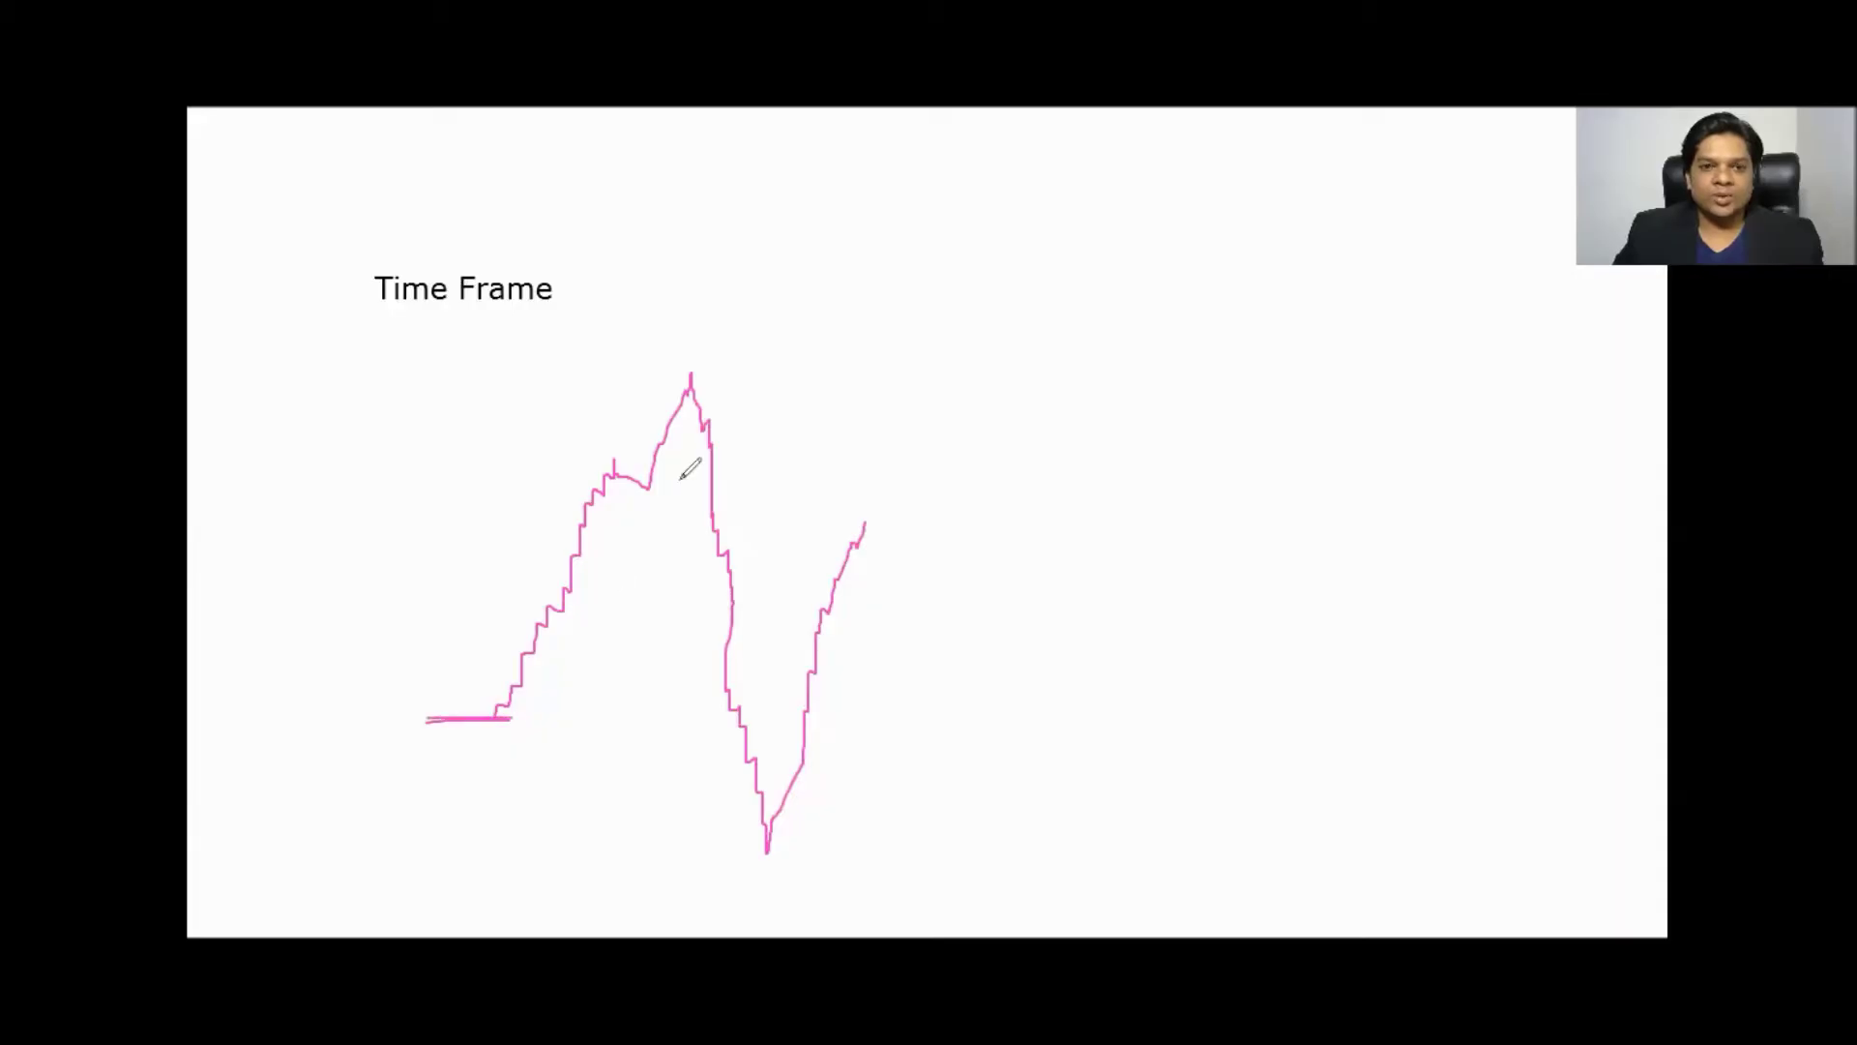
drag(654, 376, 716, 377)
drag(737, 855, 791, 845)
drag(843, 531, 885, 523)
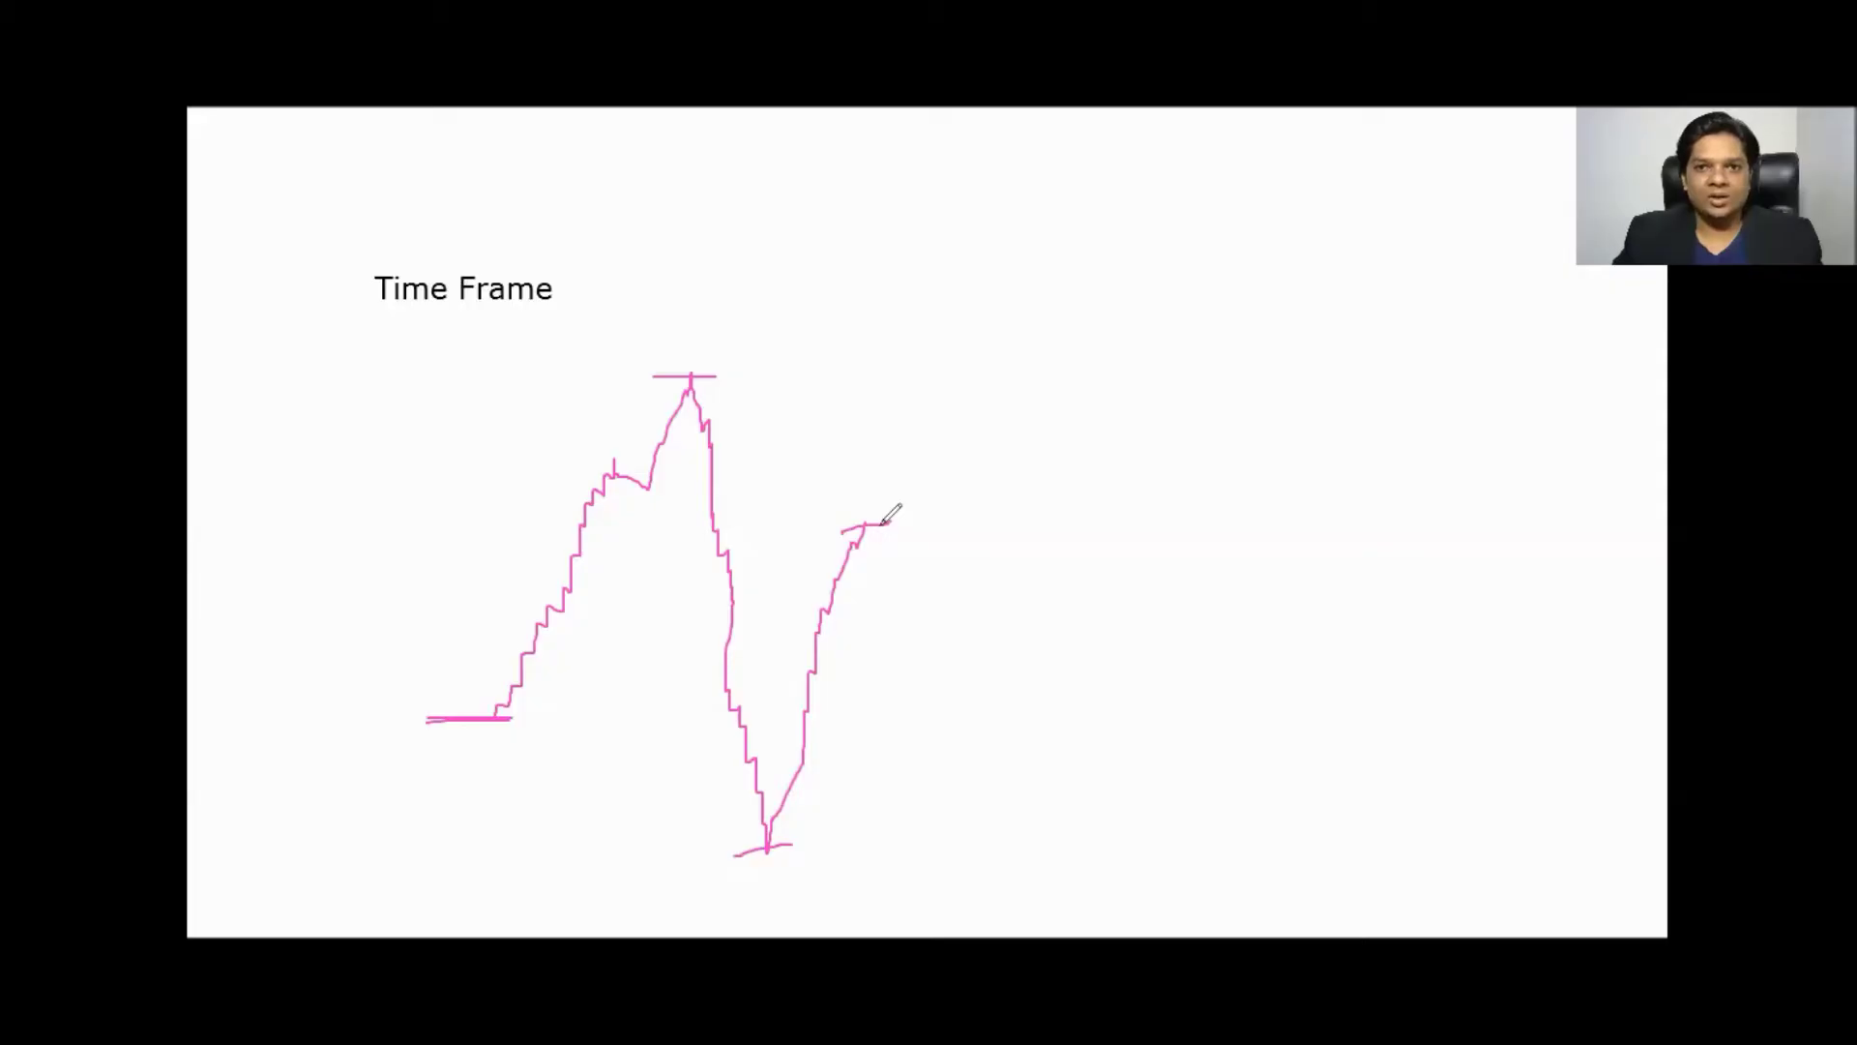
Show the Open, High, Low, Close list beside the sketch and move on to a blank page.
key(Right)
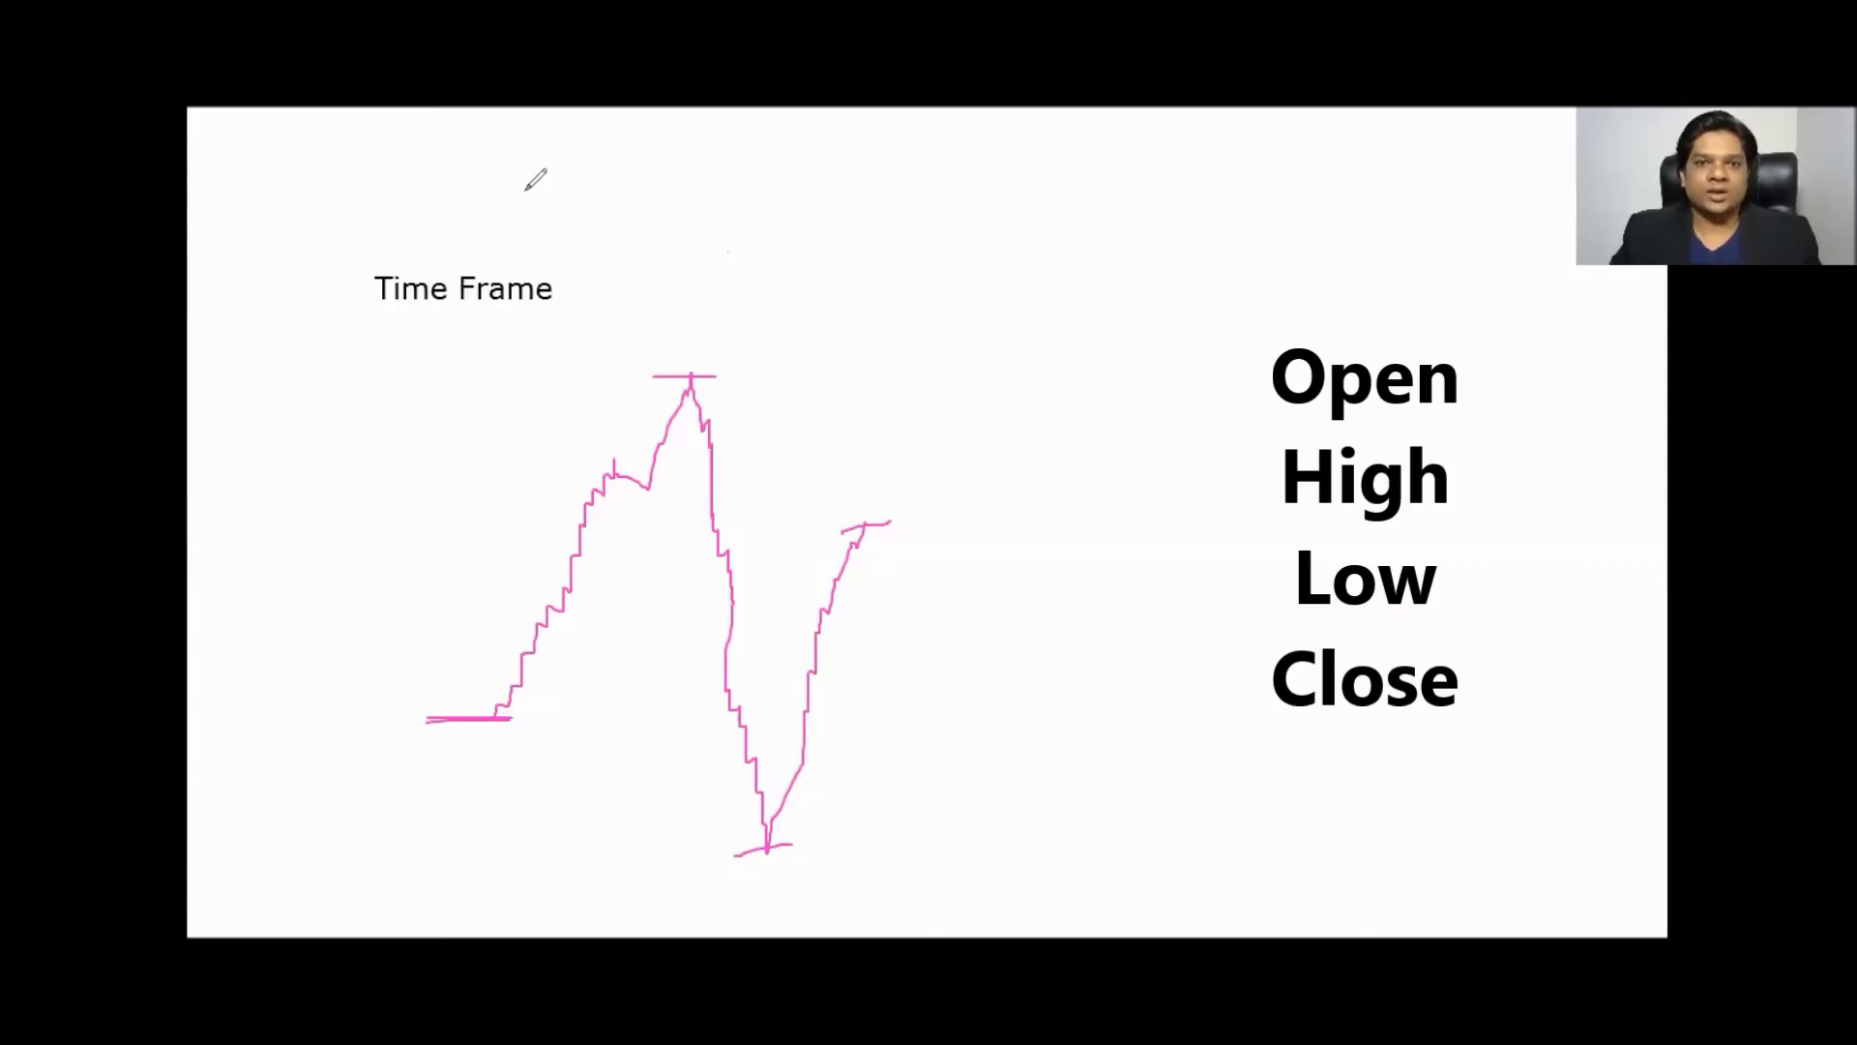
key(Right)
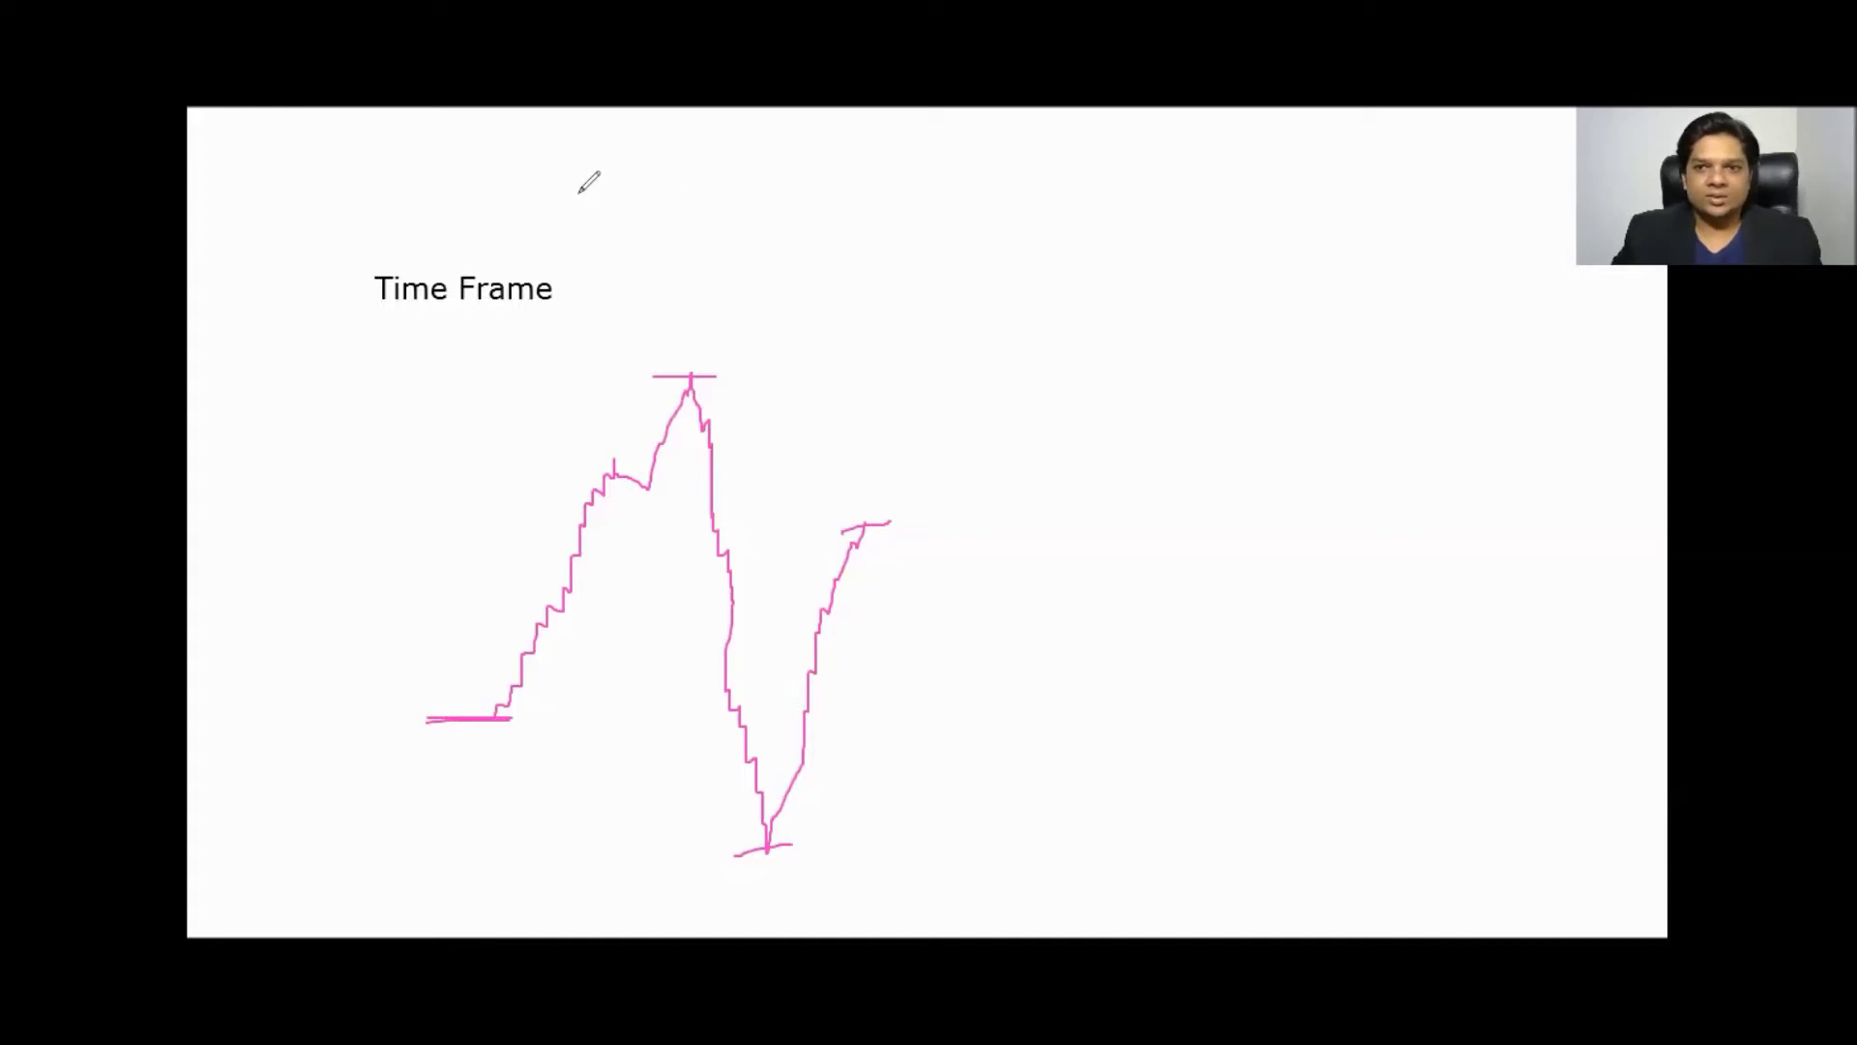
key(Right)
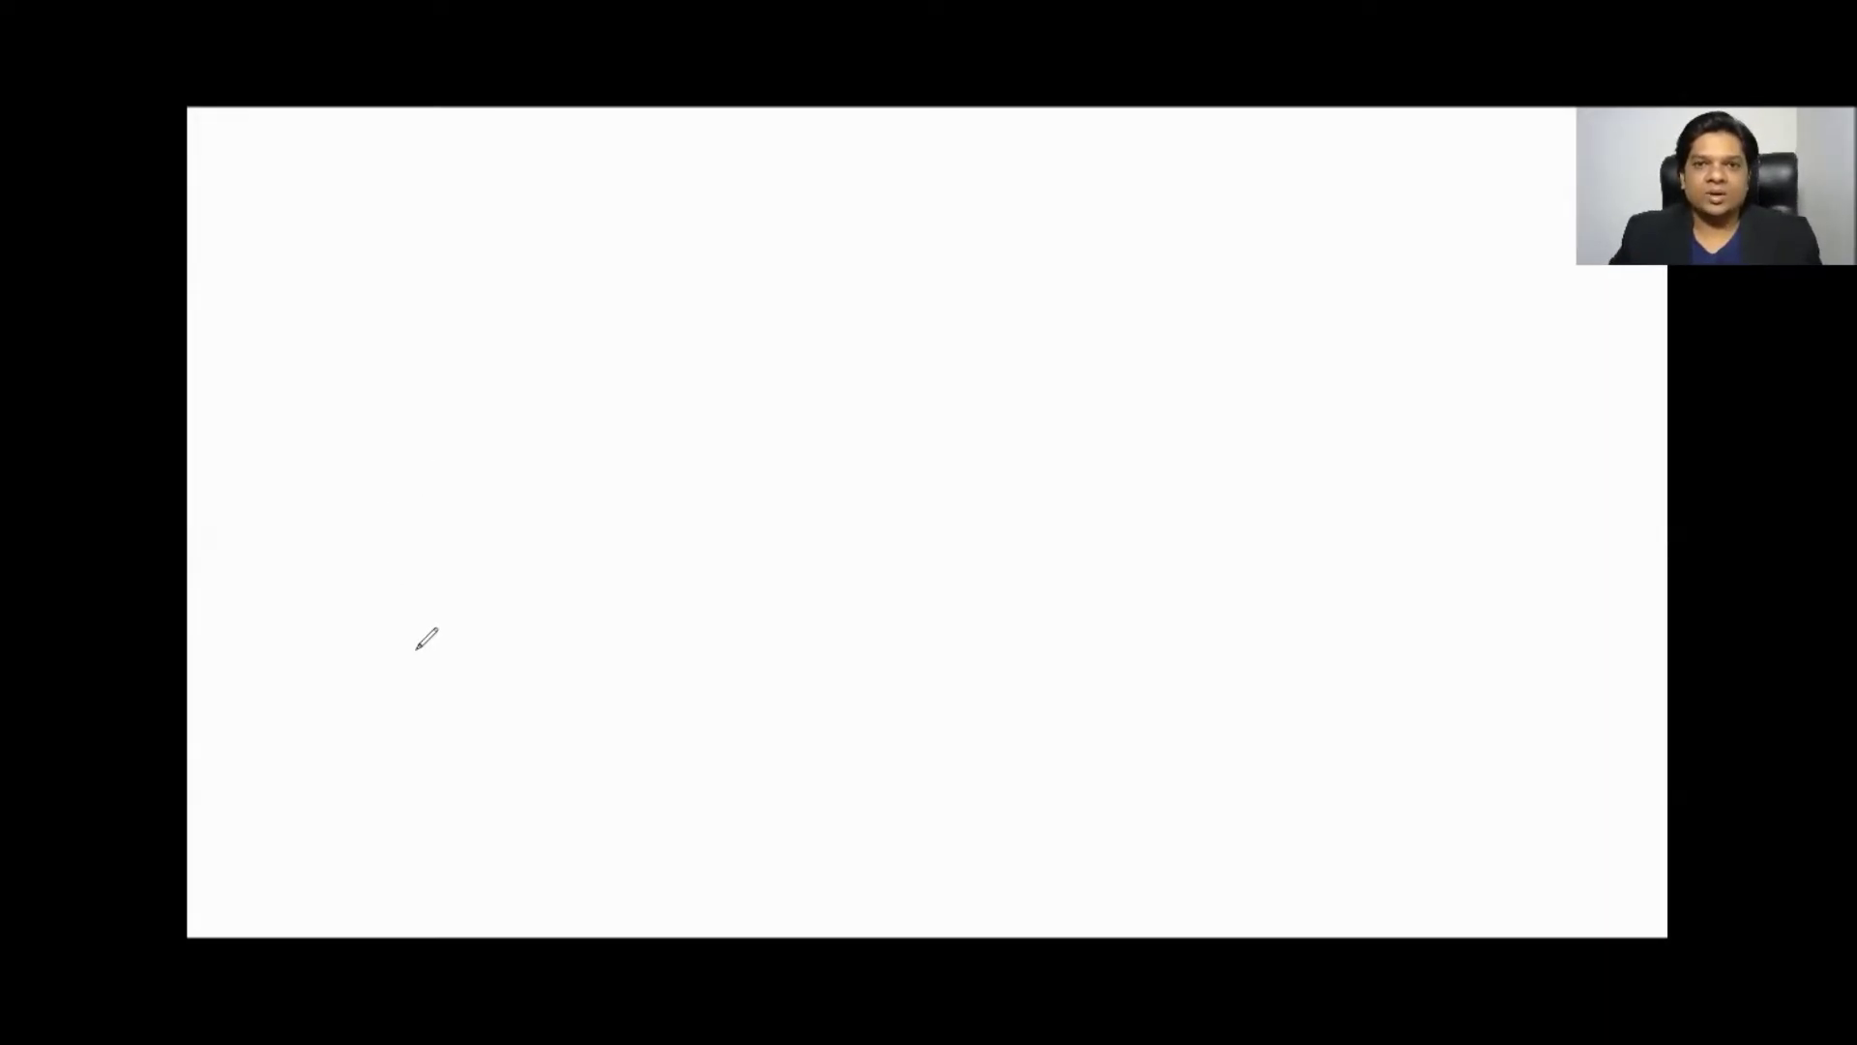
Sketch a second jagged price path and label its start O, peak H, lowest point L and end C.
mouse_move(431, 607)
mouse_down()
mouse_move(454, 581)
mouse_move(503, 592)
mouse_move(606, 327)
mouse_move(636, 609)
mouse_move(714, 733)
mouse_move(747, 498)
mouse_move(725, 503)
mouse_move(763, 501)
mouse_move(742, 502)
mouse_up()
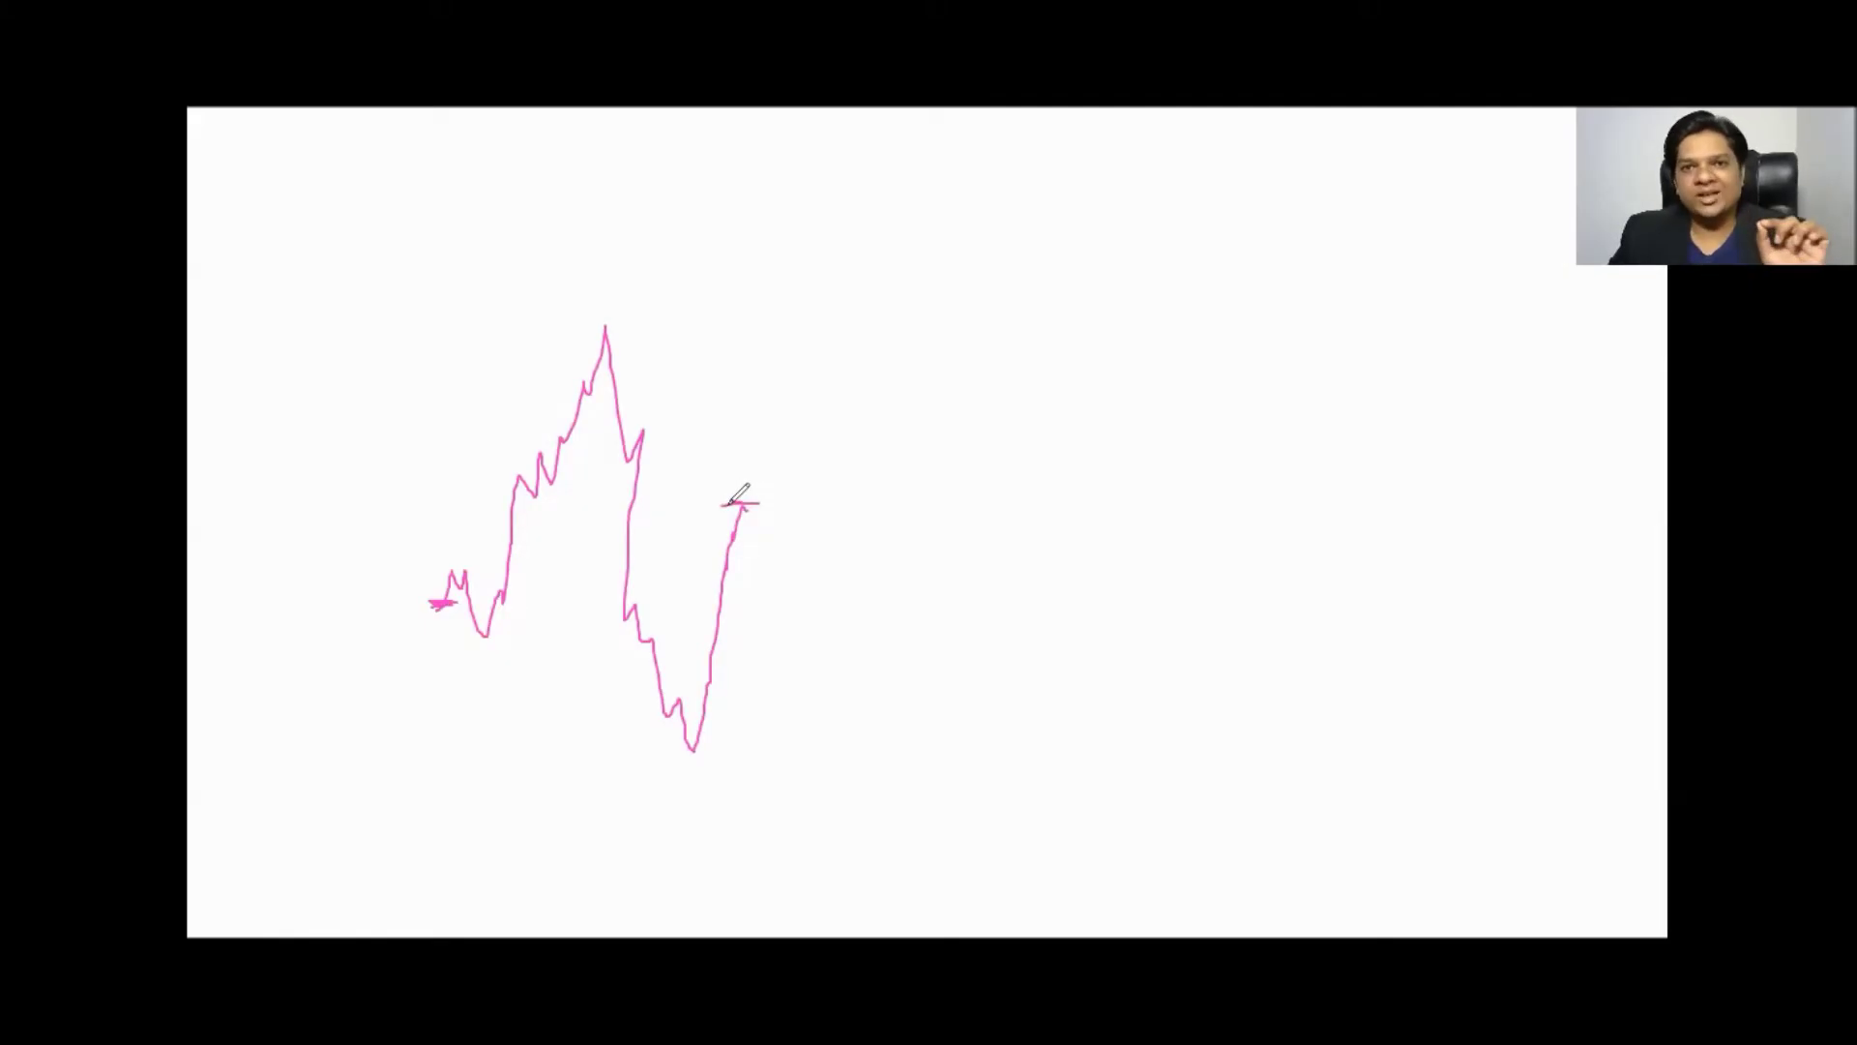
drag(392, 614, 393, 612)
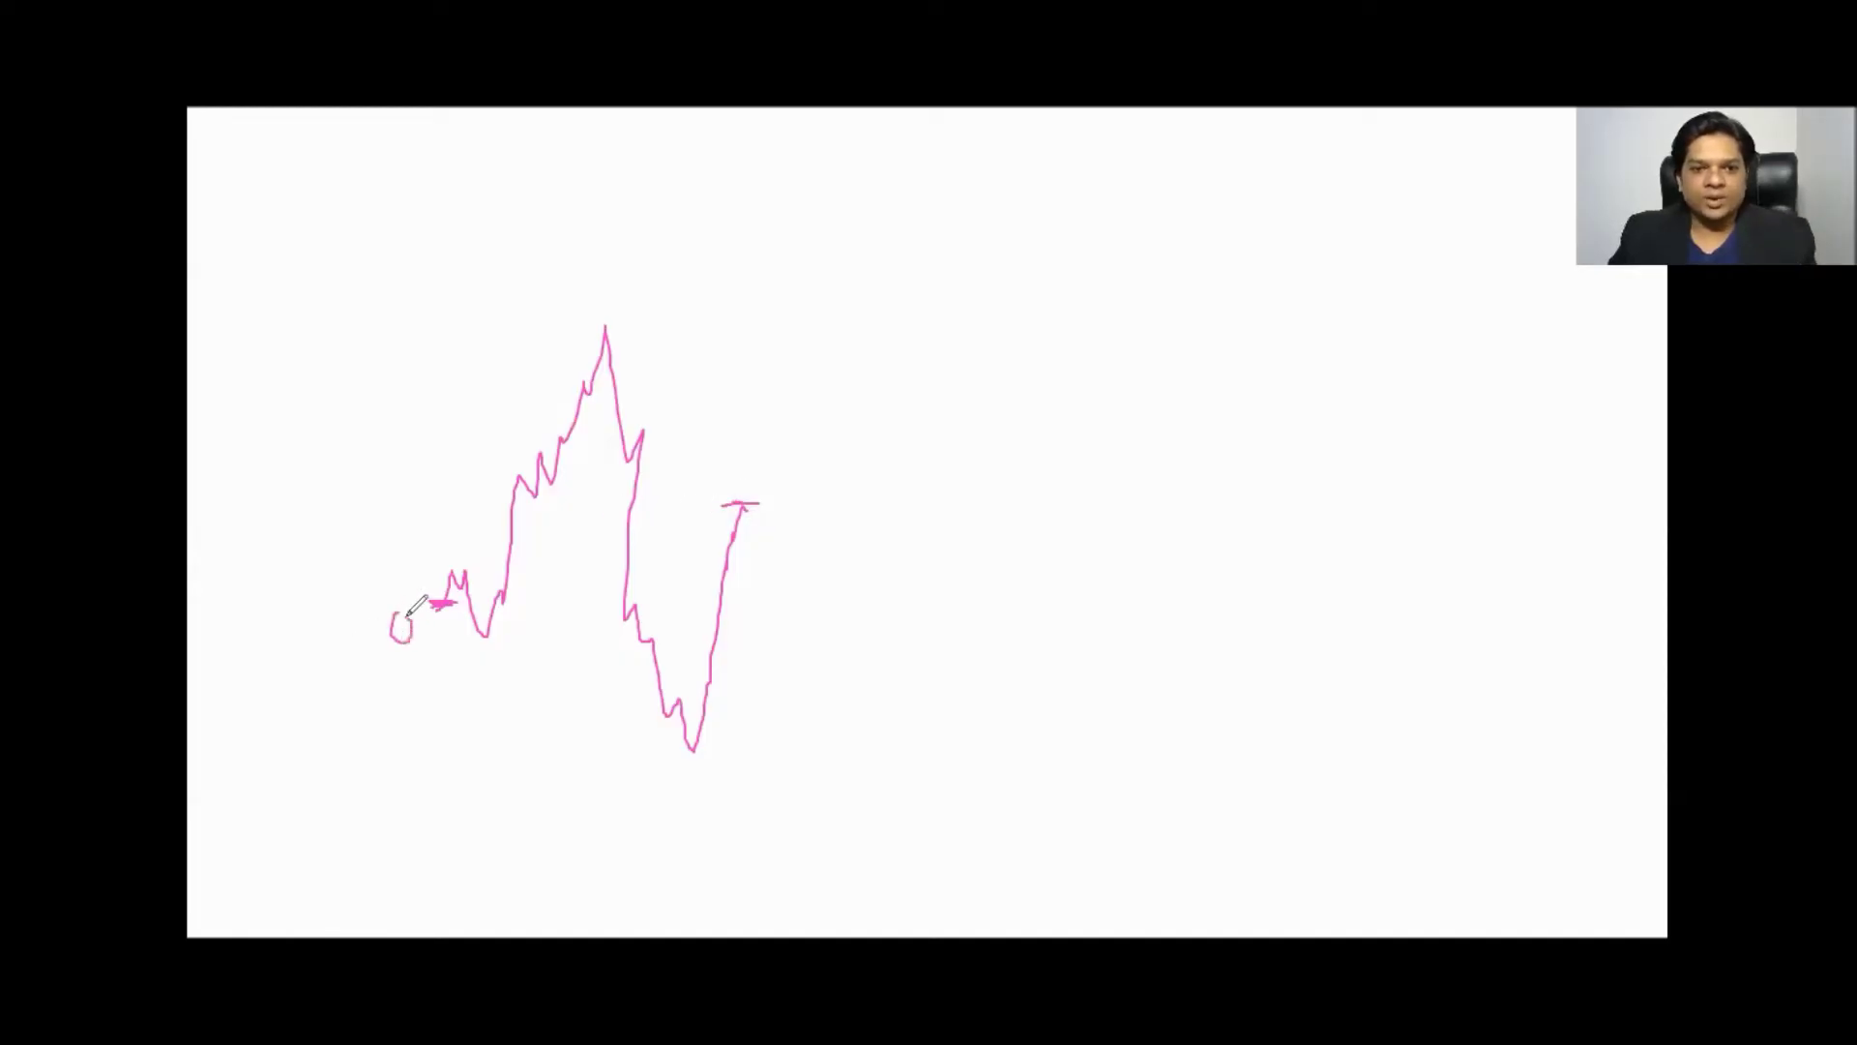
mouse_move(588, 263)
mouse_down()
mouse_move(591, 312)
mouse_move(616, 284)
mouse_move(616, 308)
mouse_up()
drag(705, 765, 733, 797)
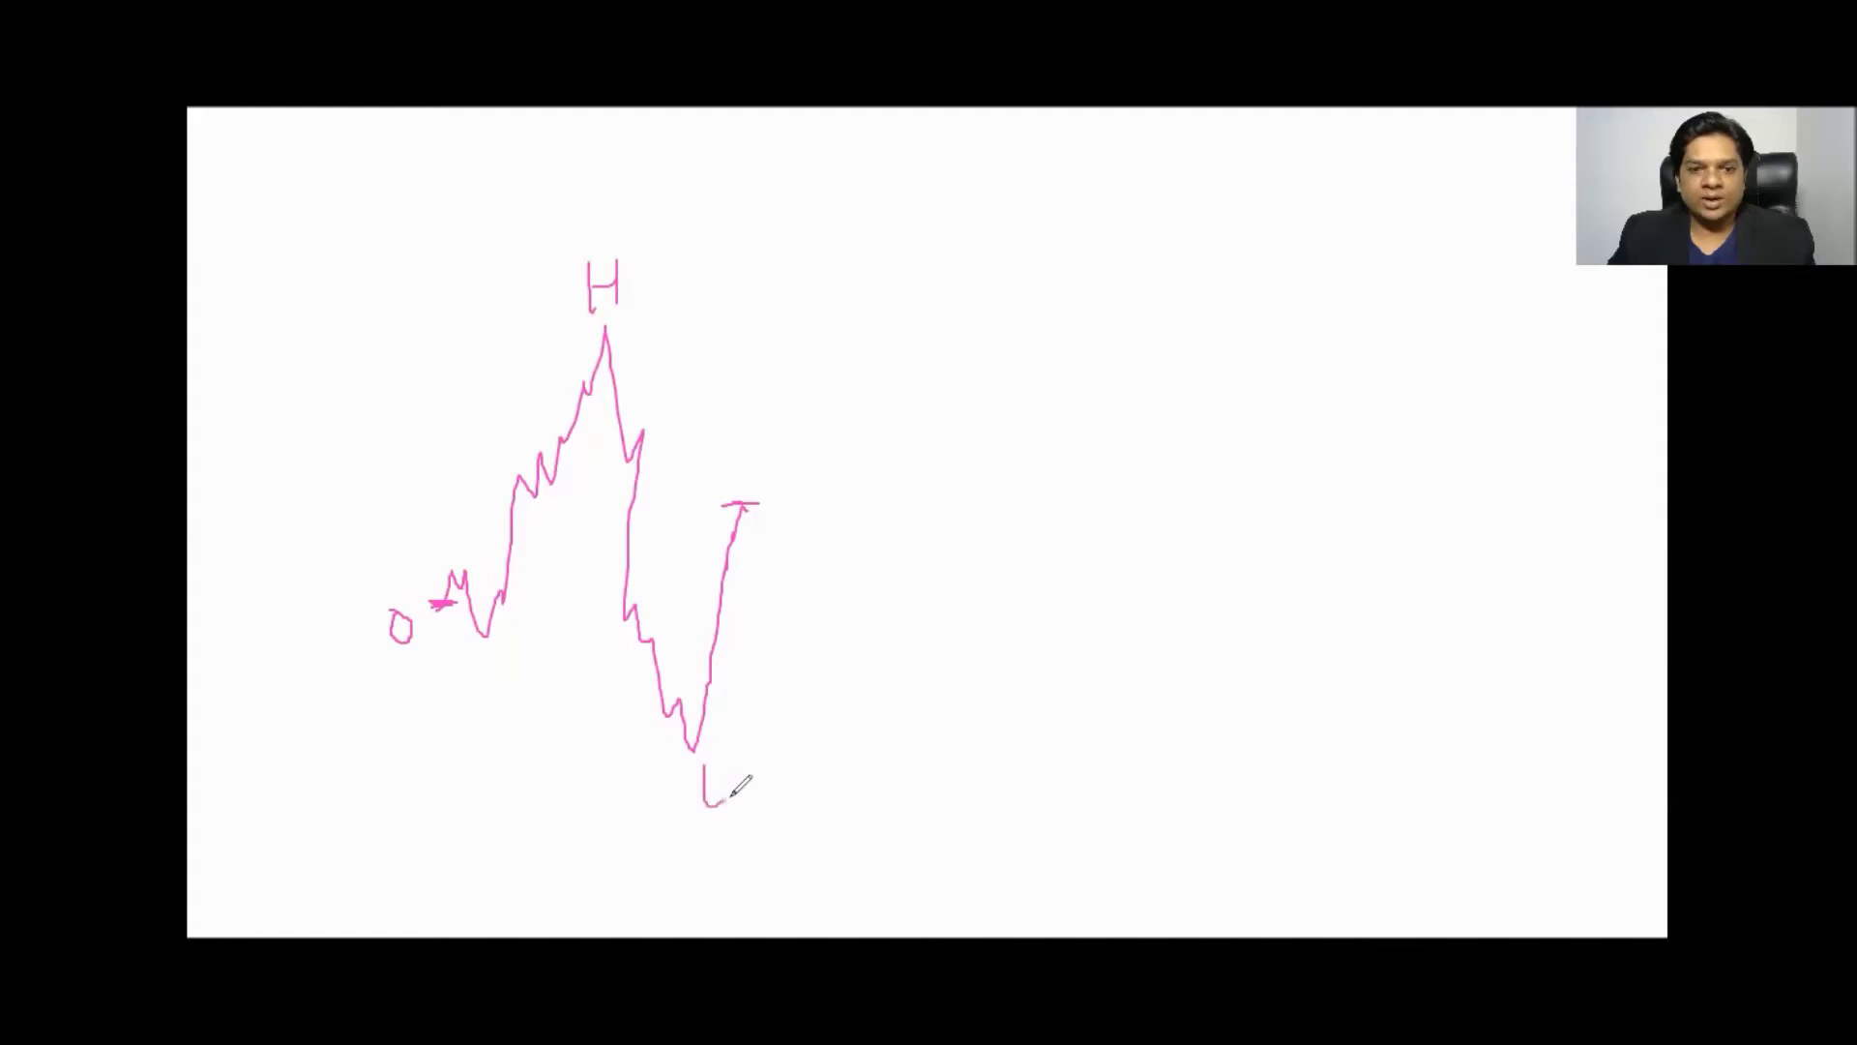
drag(795, 461, 796, 495)
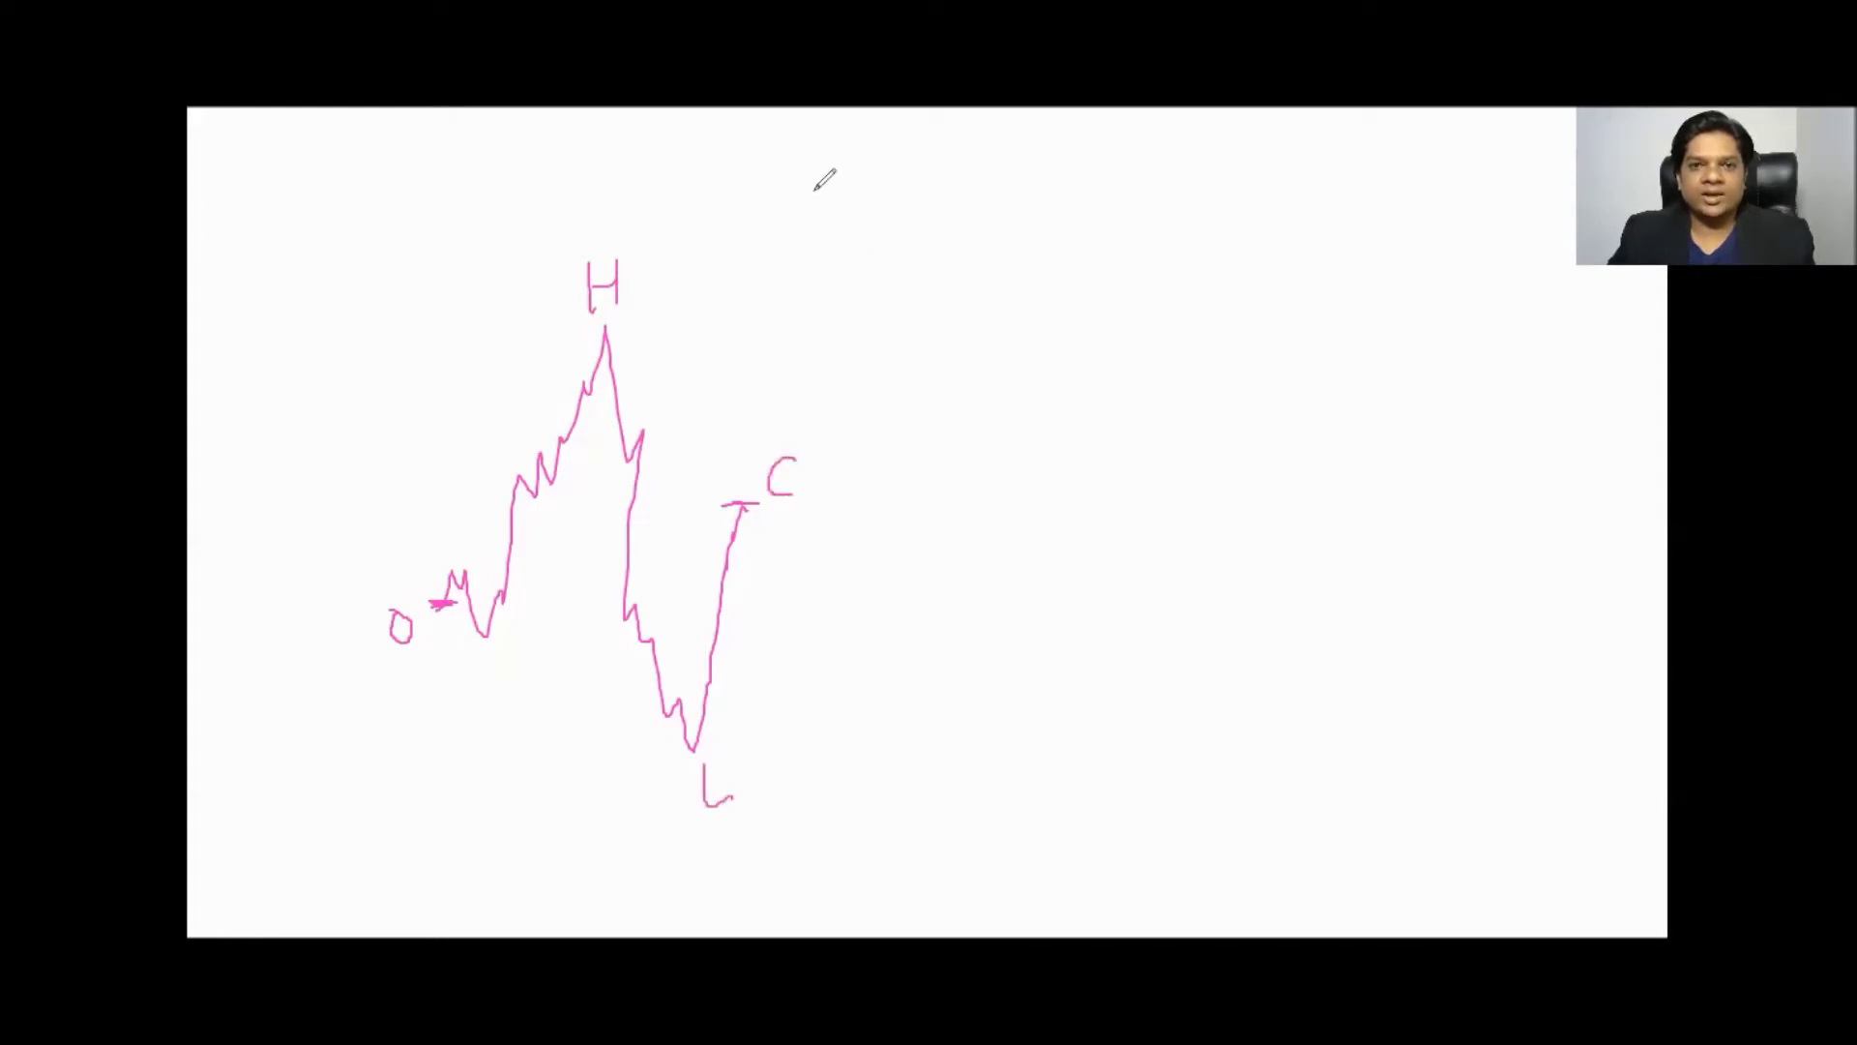
Add the text "15 min" beside the labelled price path.
click(827, 378)
text(15 min)
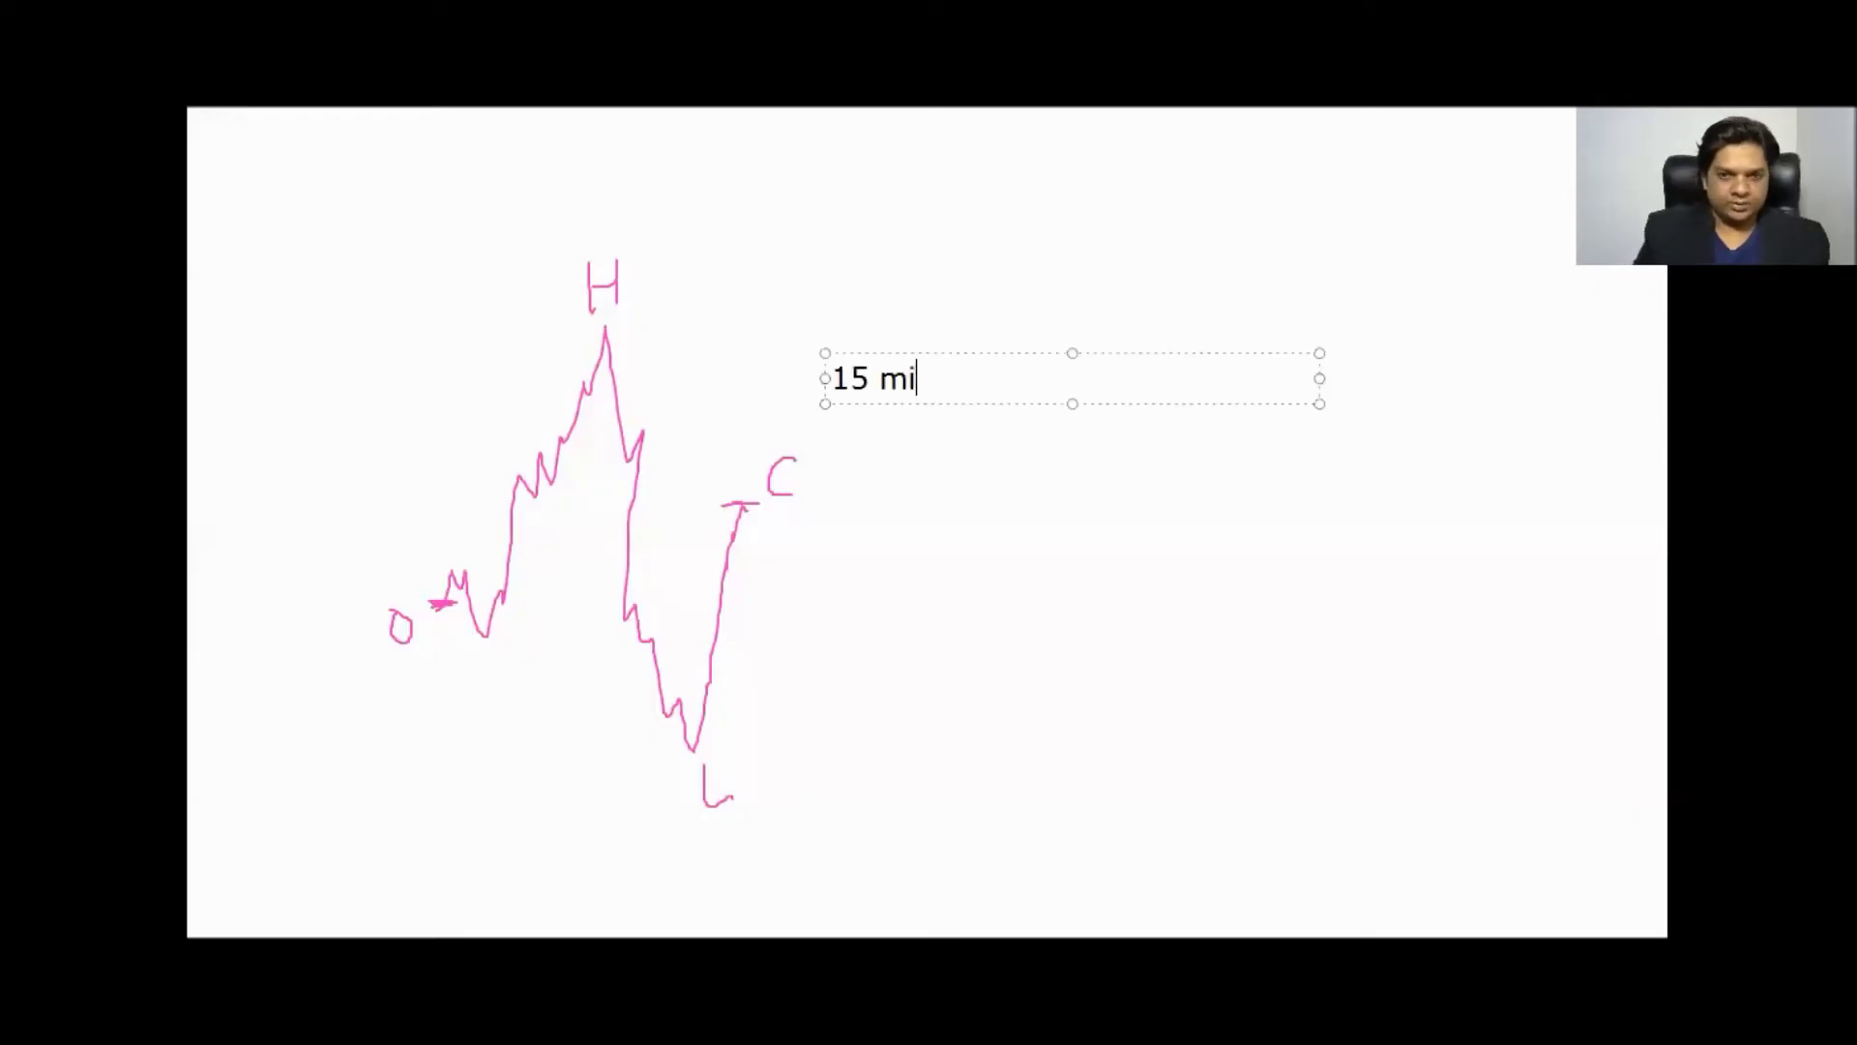
click(1015, 531)
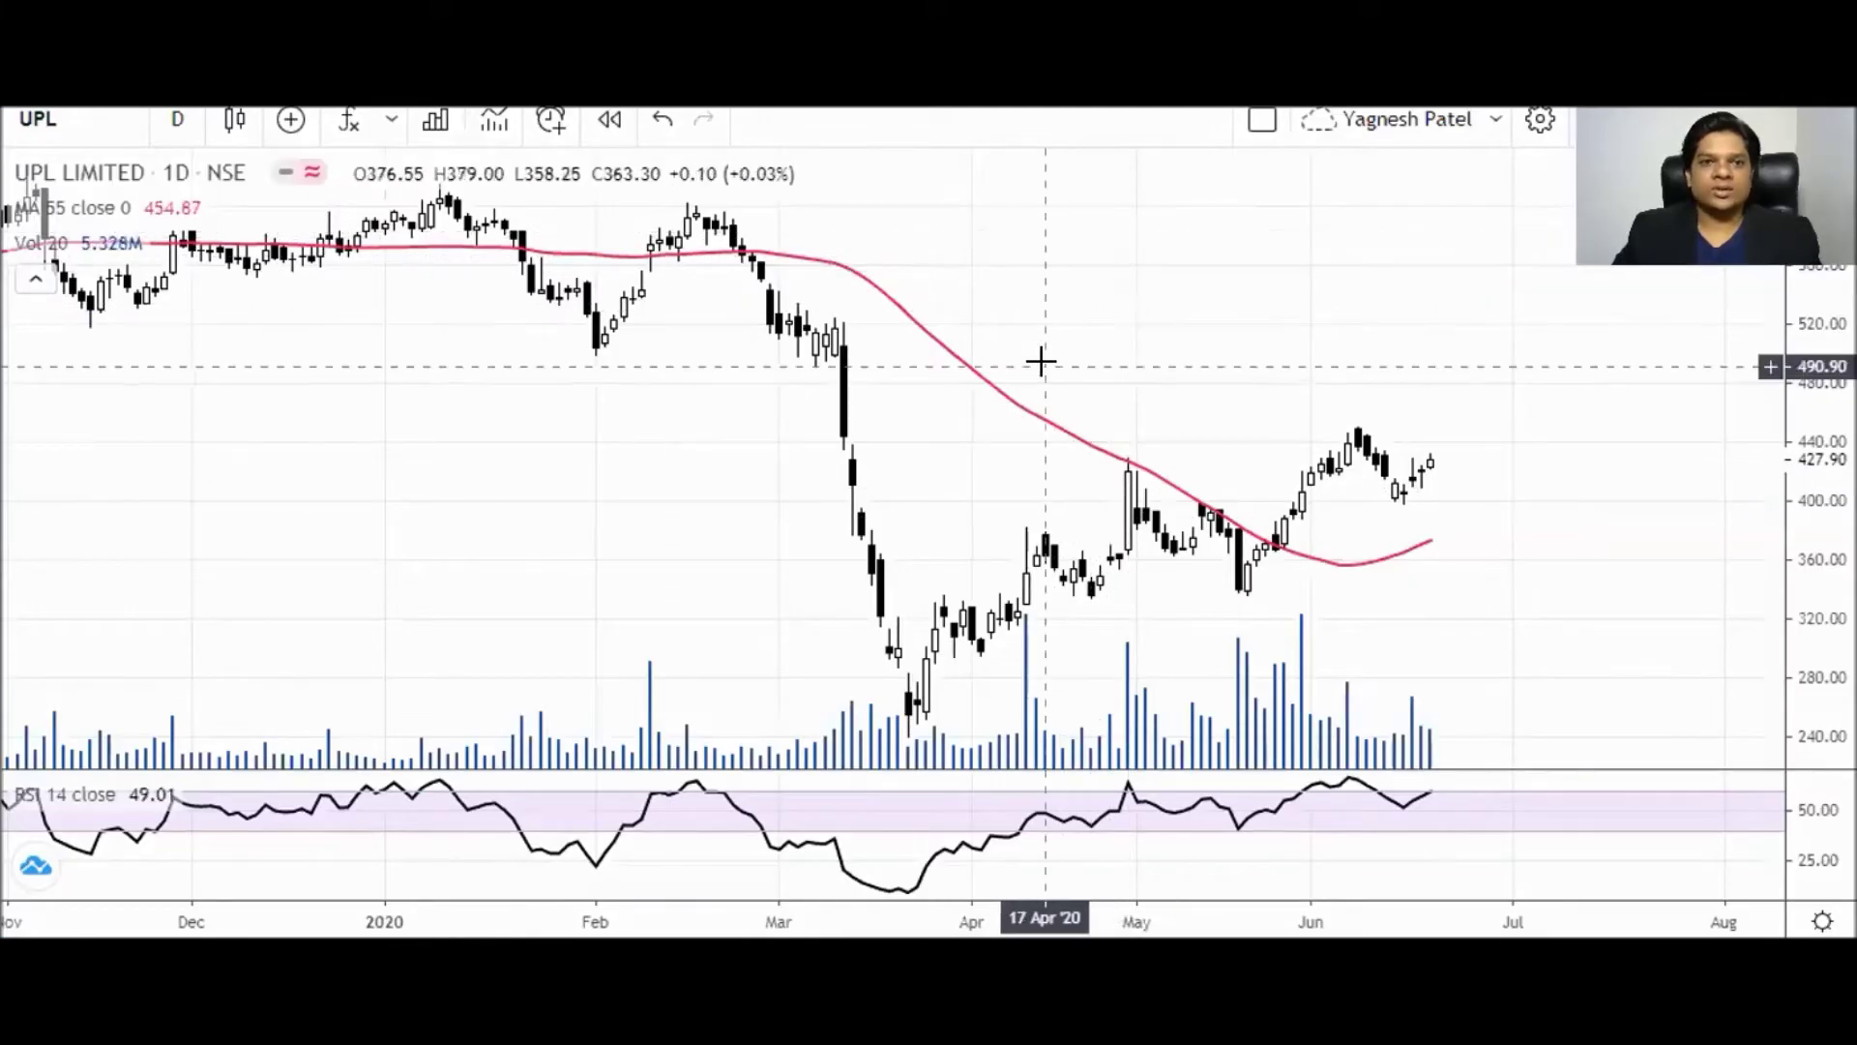
Review the most recent UPL candles with the chart on the 1-day interval.
scroll(1041, 360, up, 4)
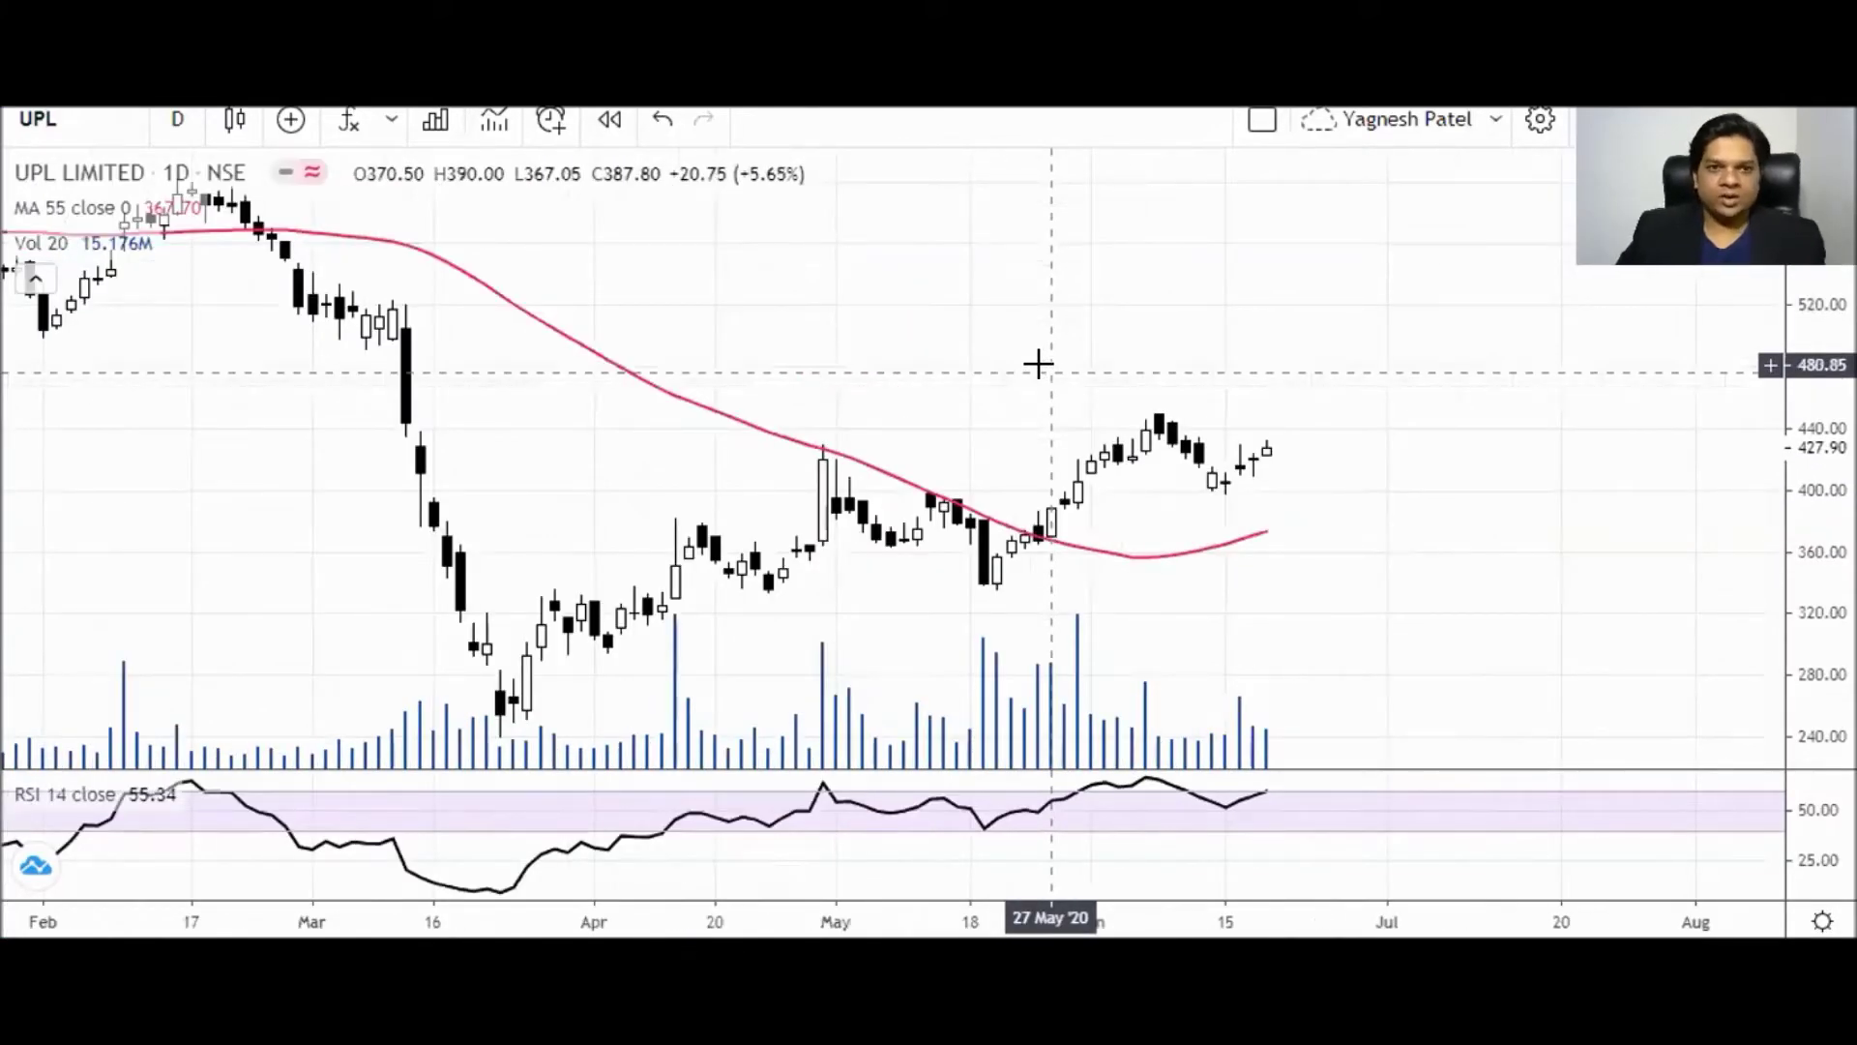
scroll(1050, 364, up, 1)
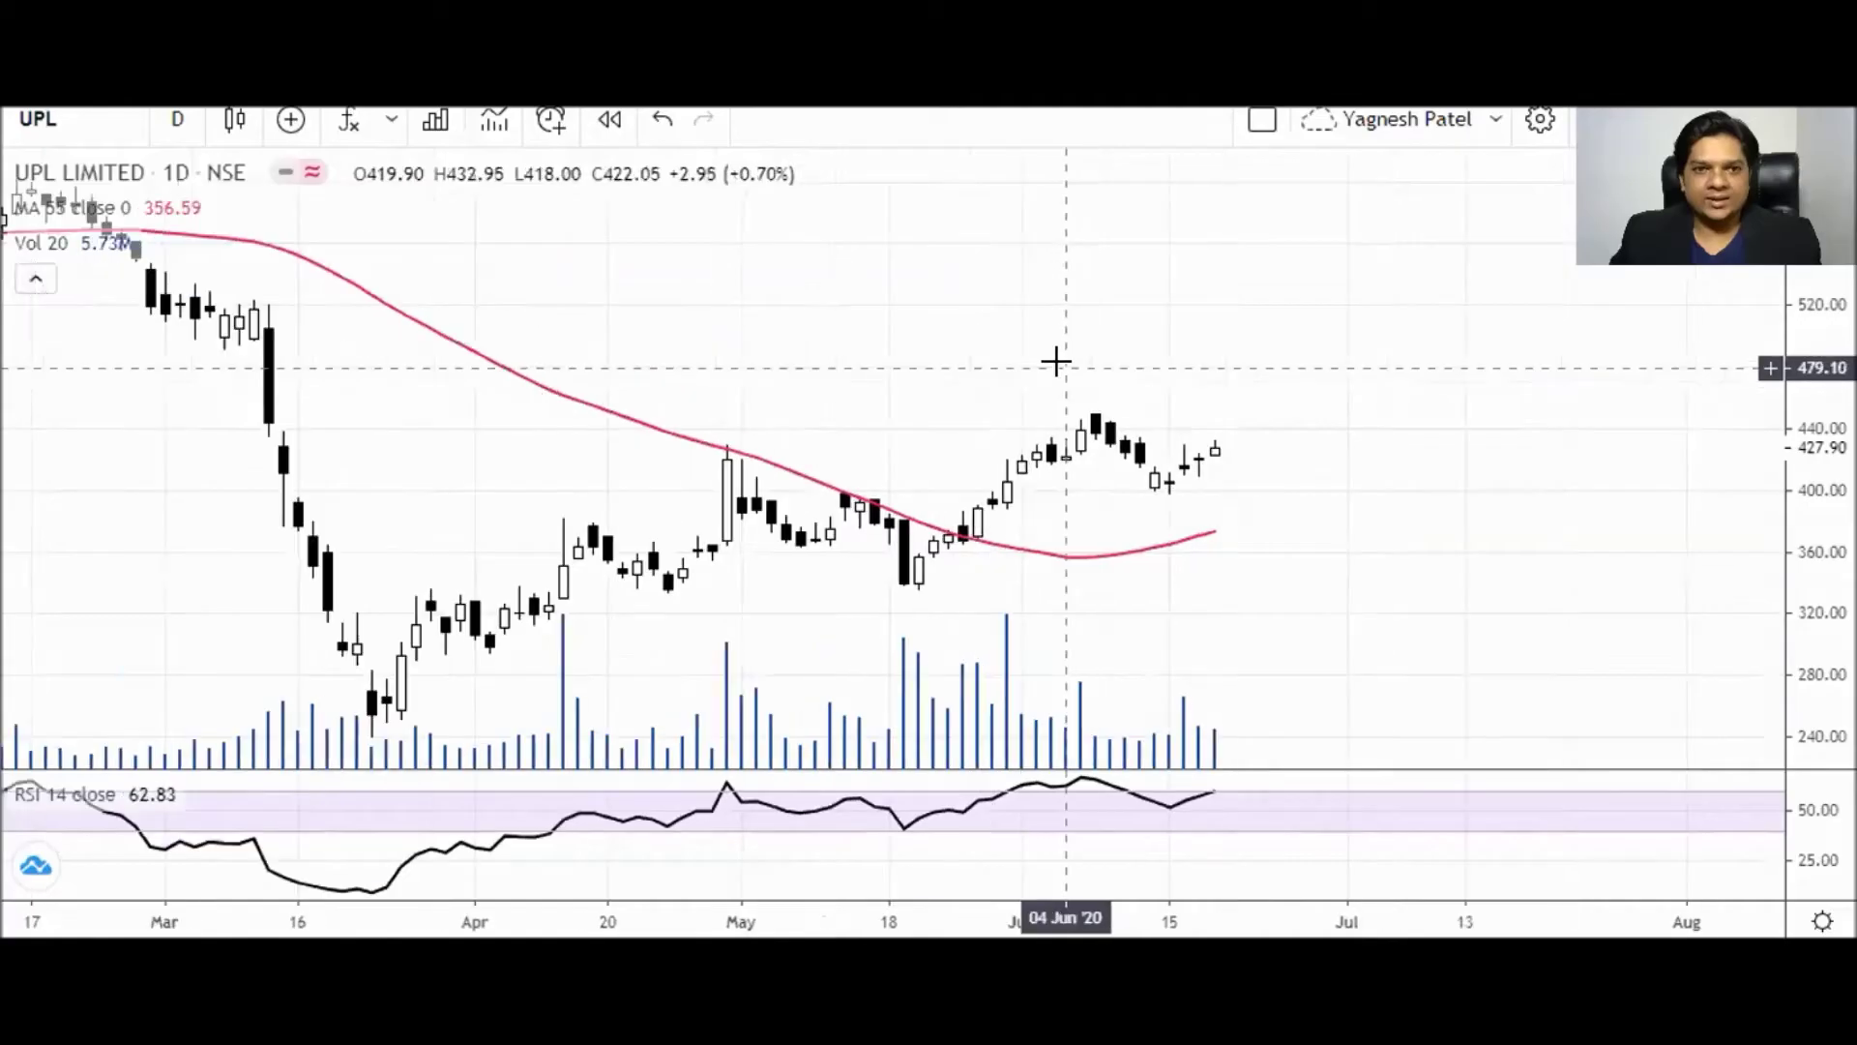
click(179, 121)
click(175, 658)
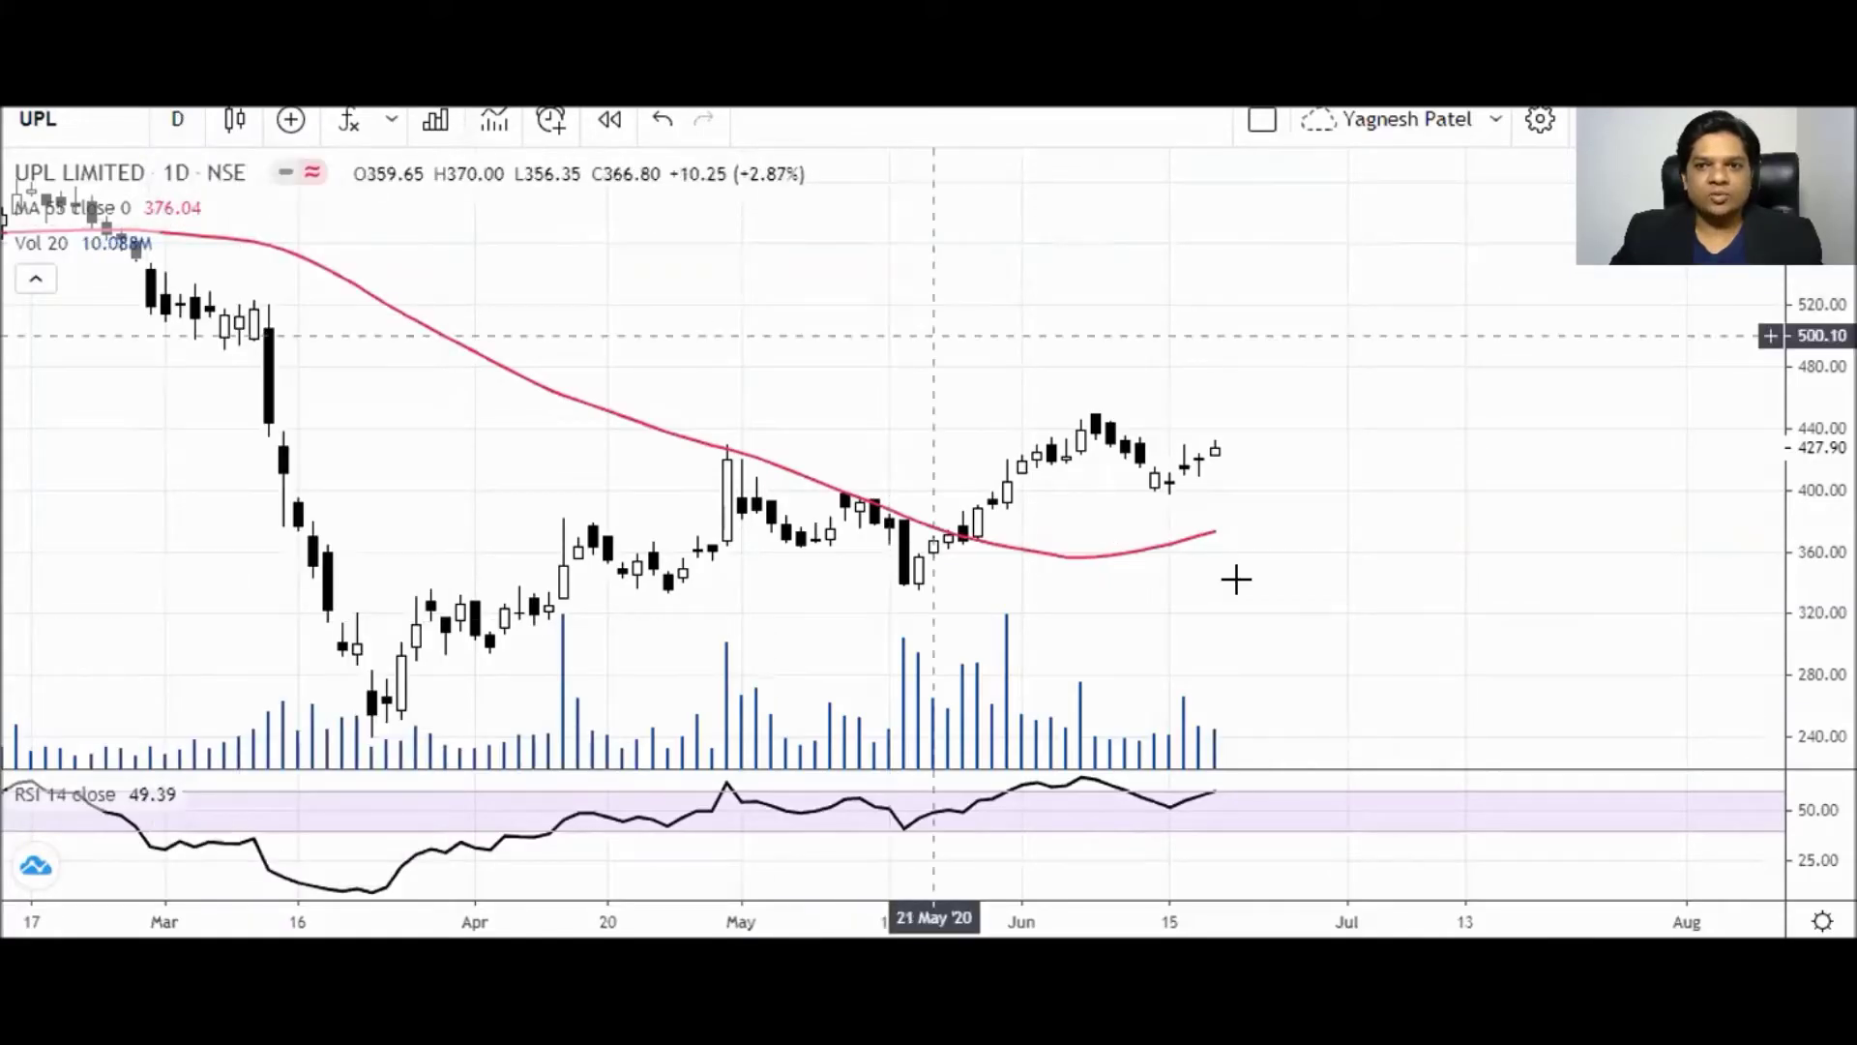
scroll(1236, 579, up, 2)
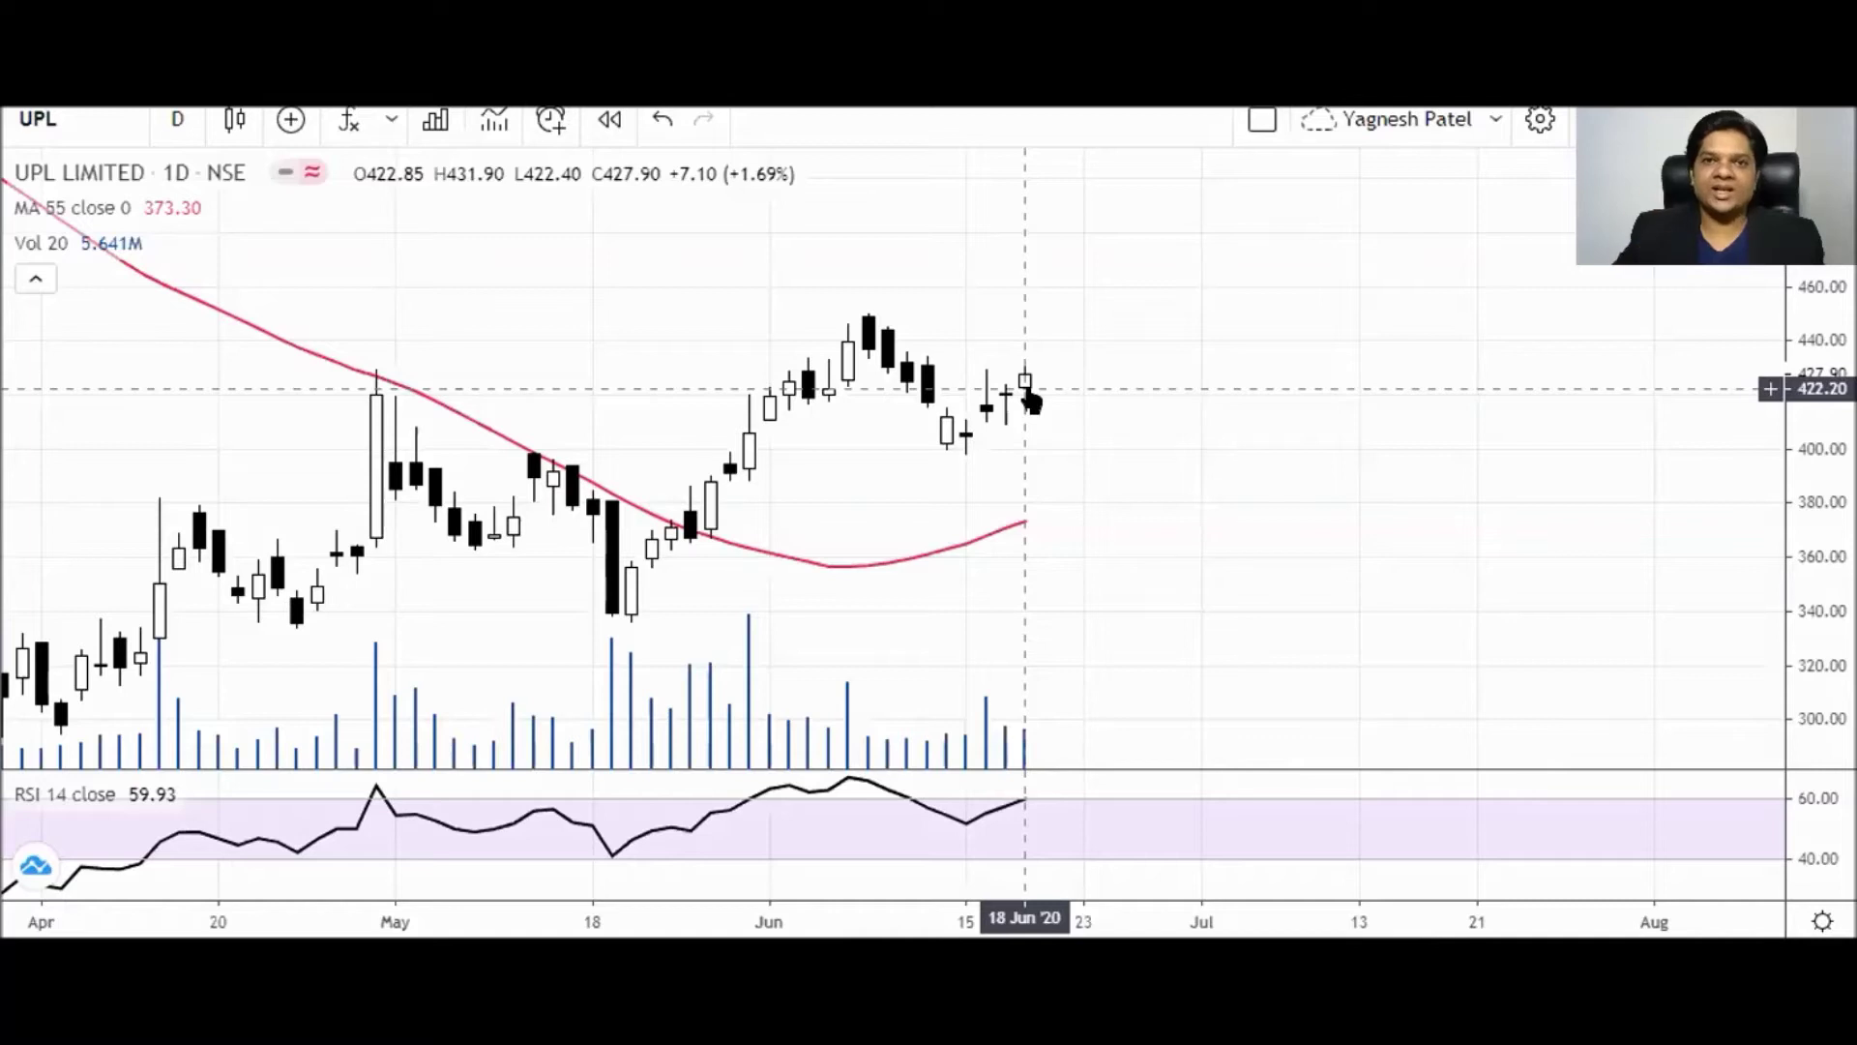
scroll(1024, 387, down, 3)
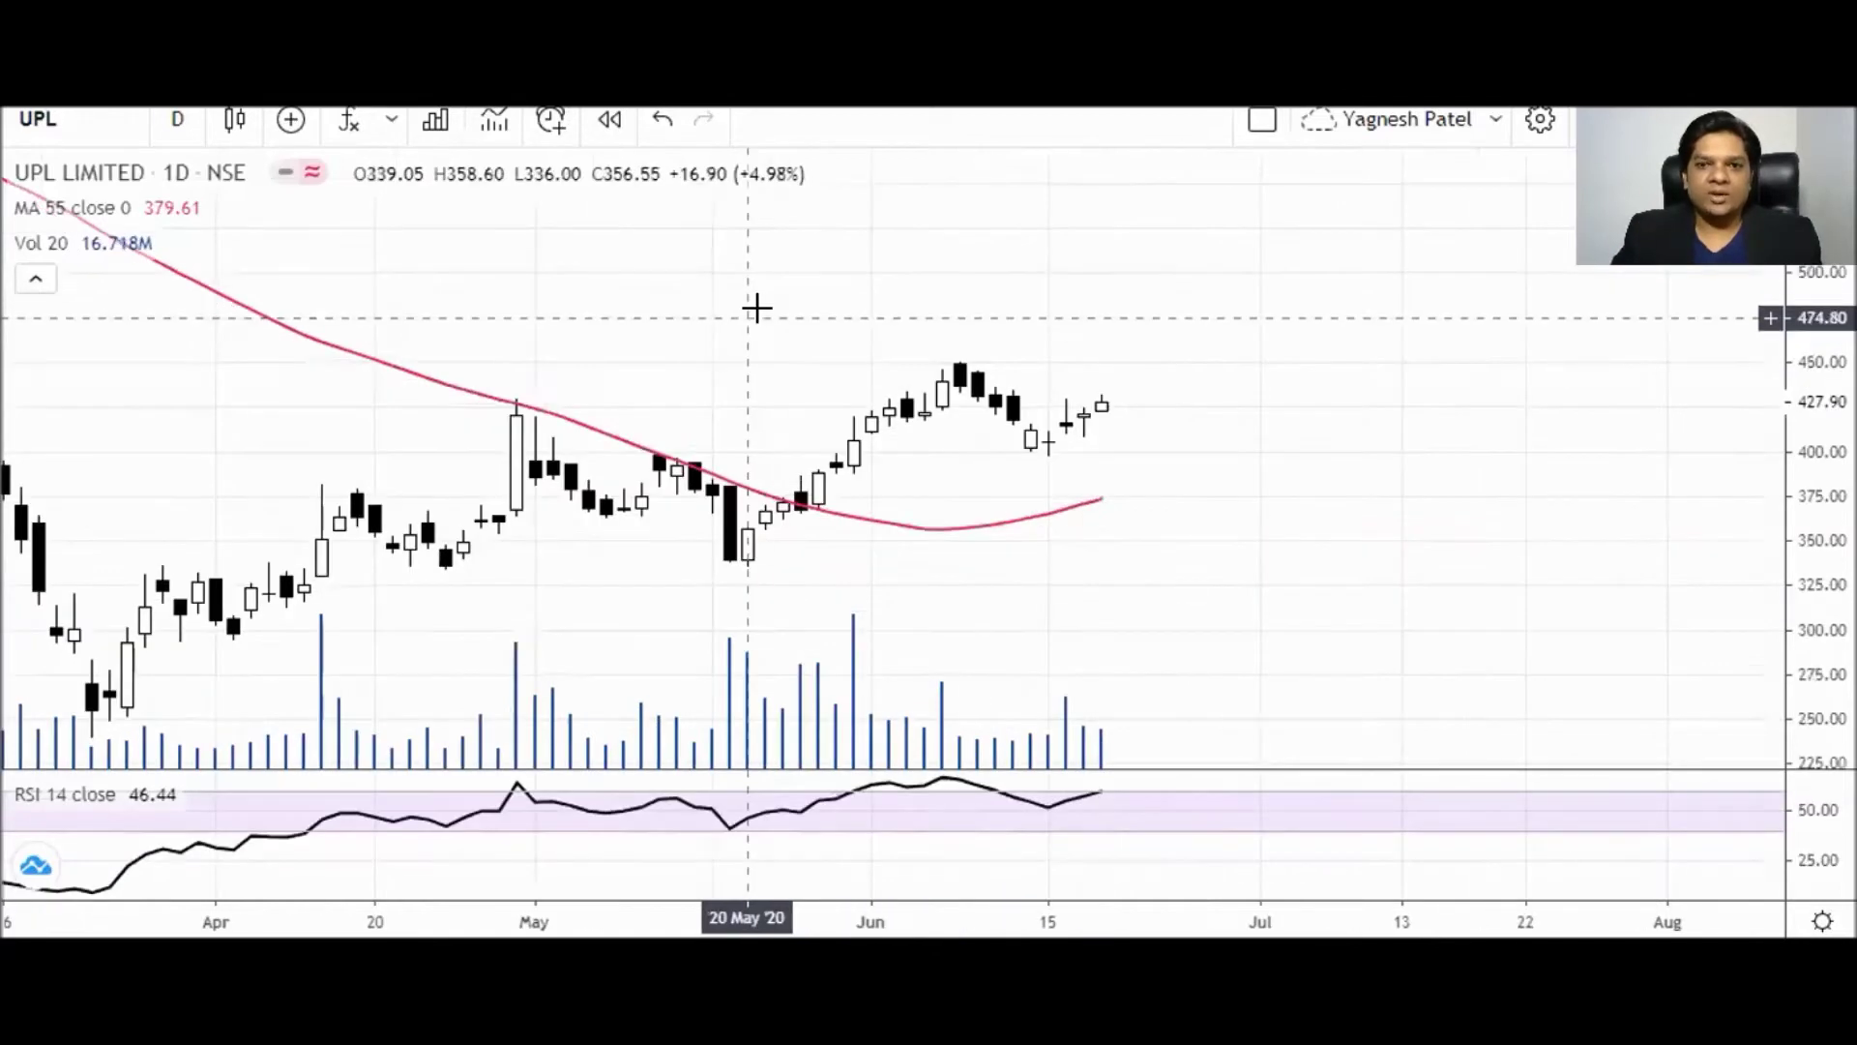
Set the UPL chart's interval to 15 minutes.
click(178, 119)
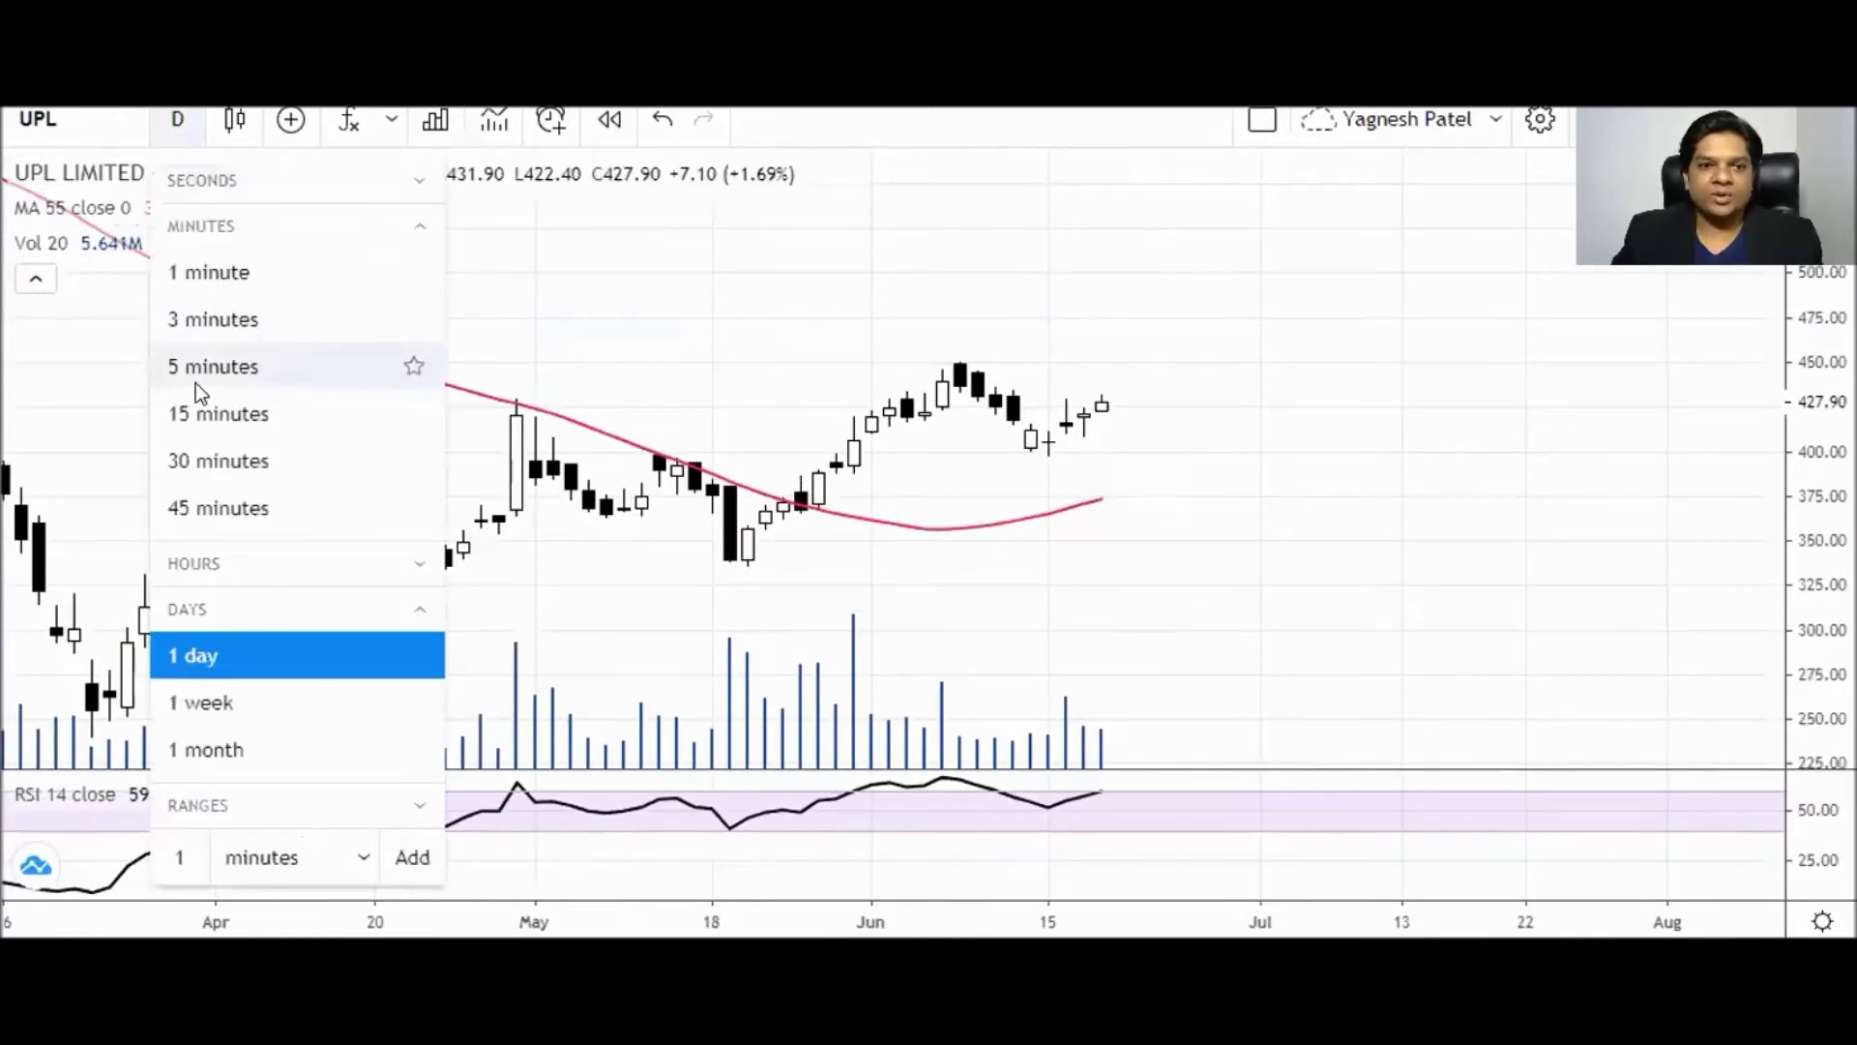
click(178, 120)
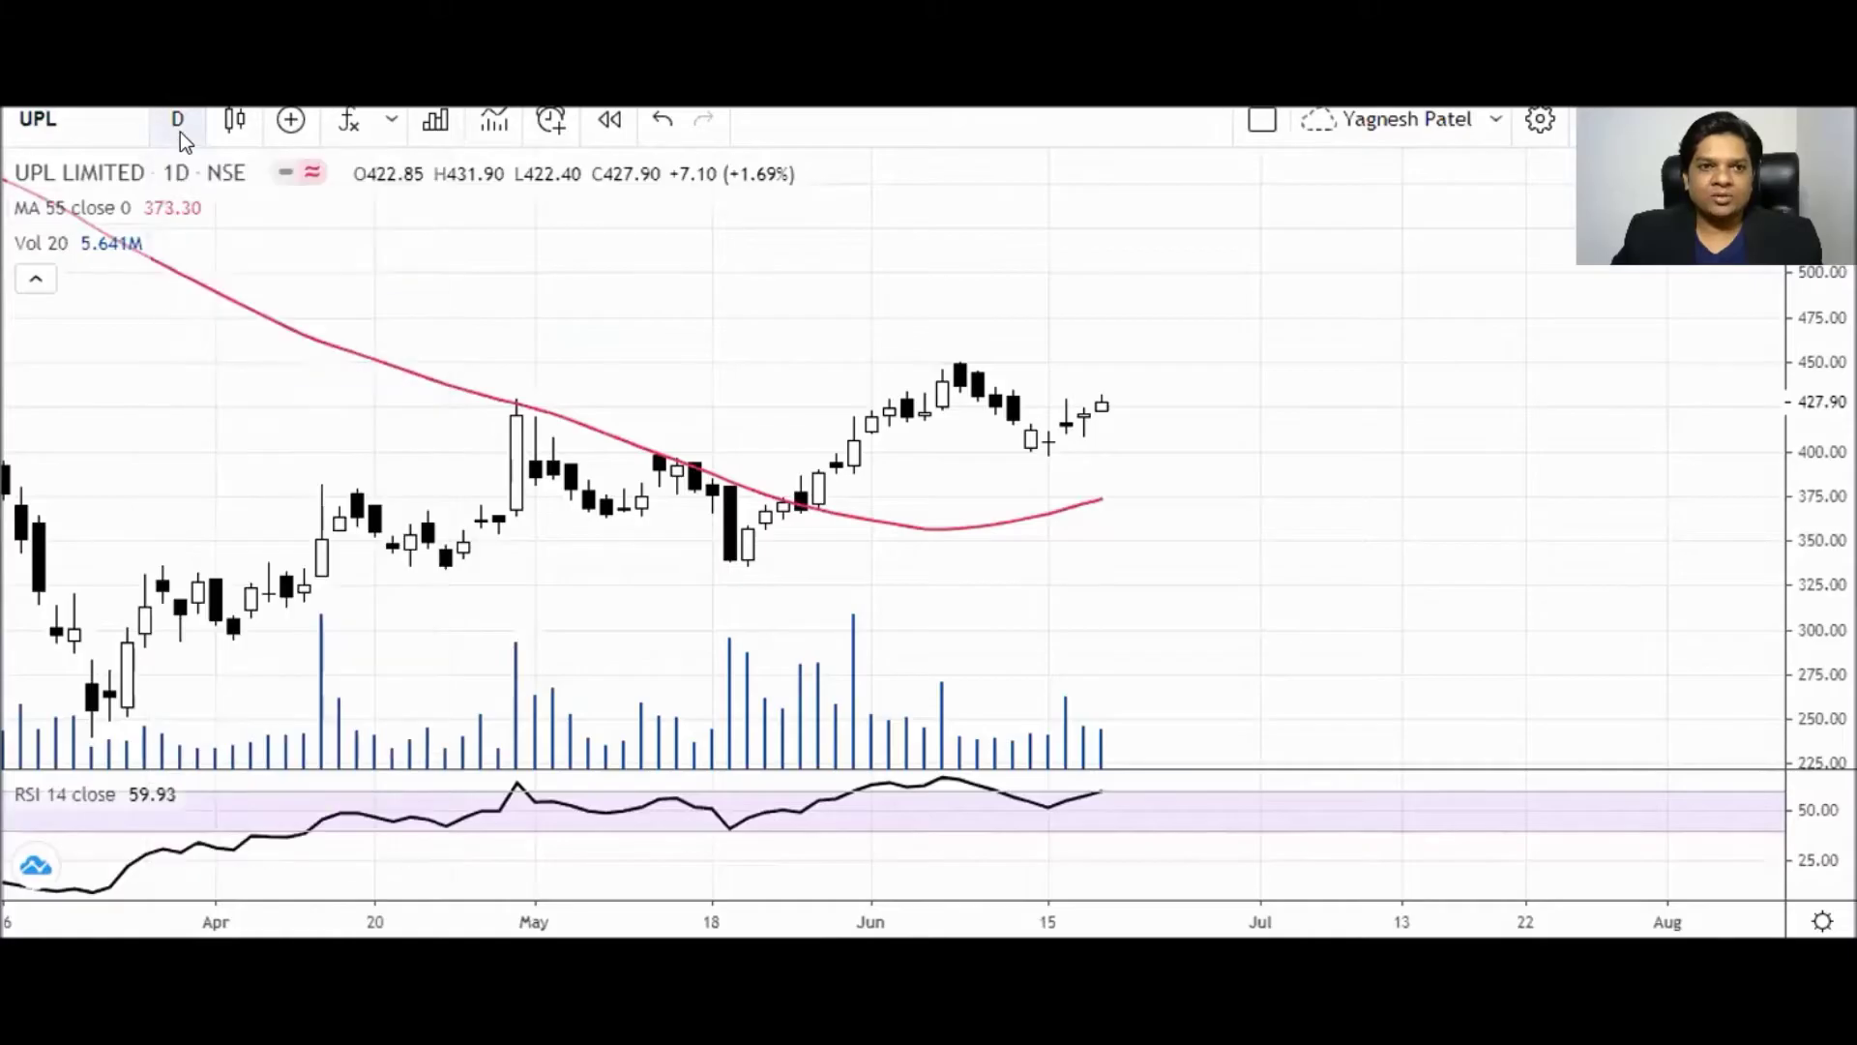
click(178, 119)
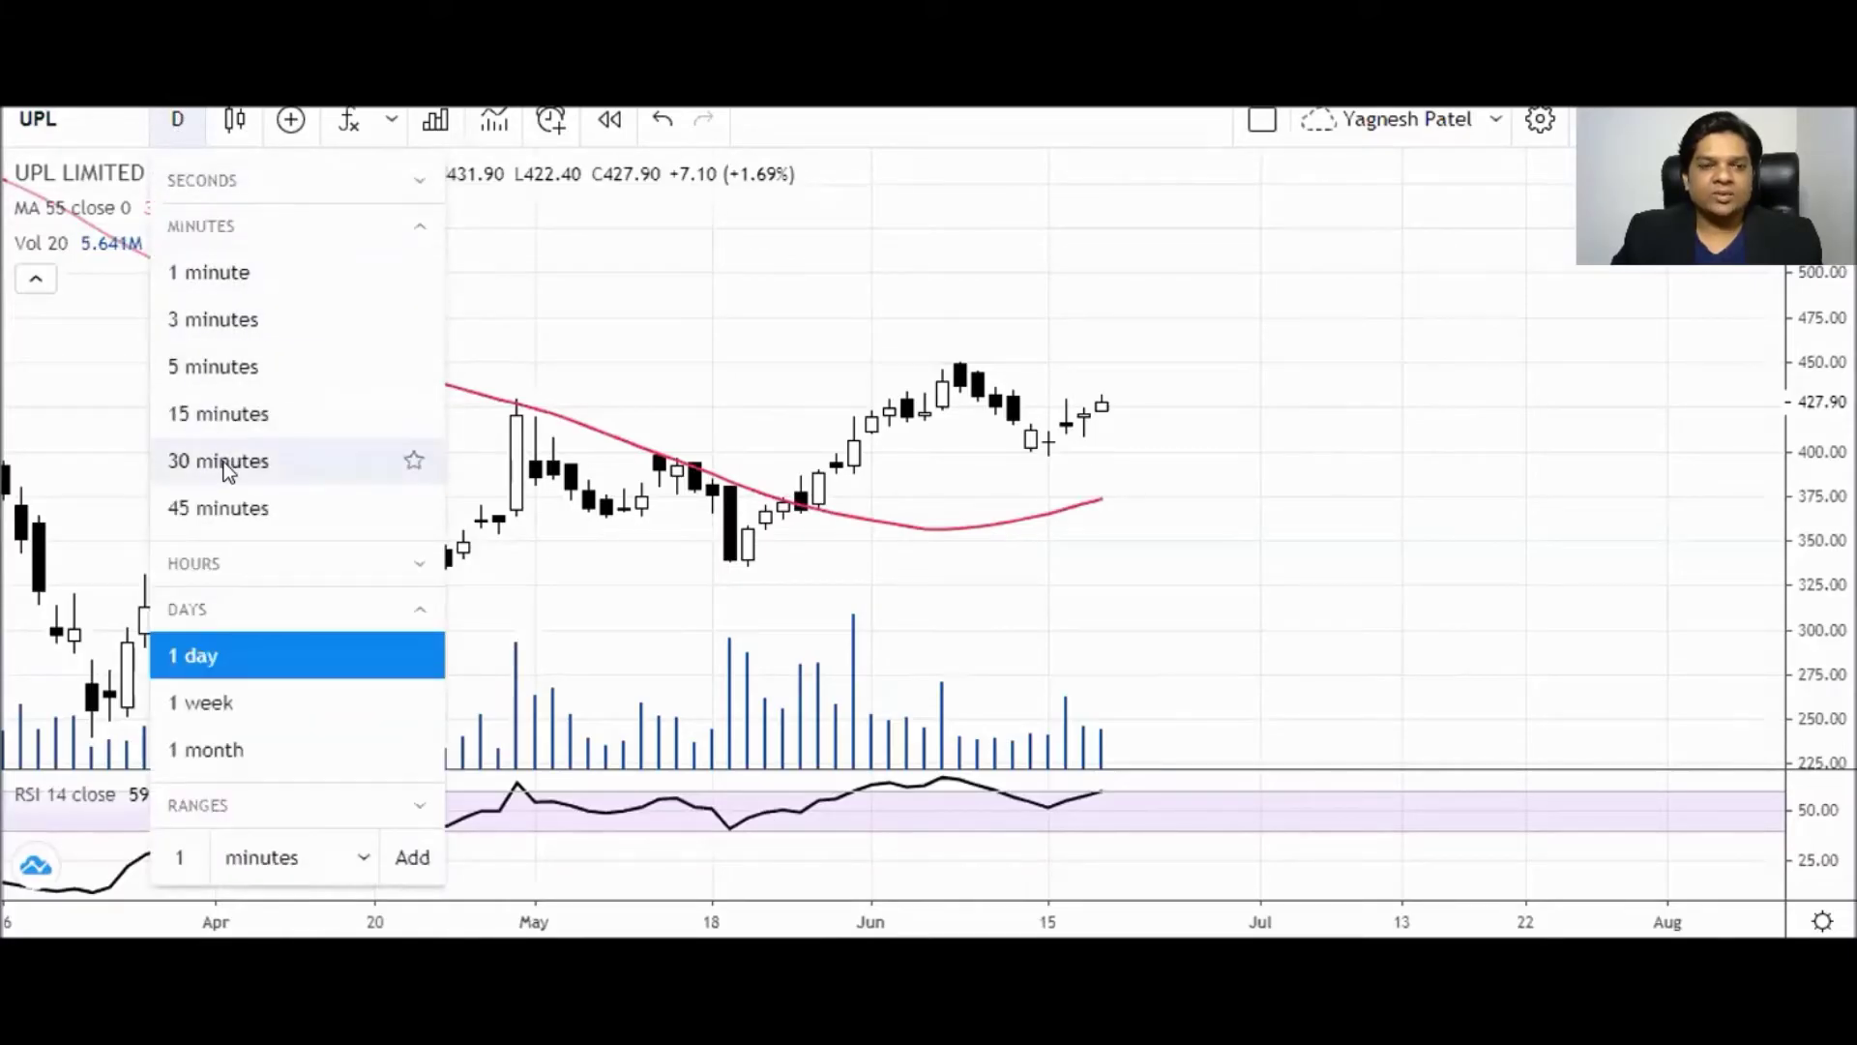
click(213, 414)
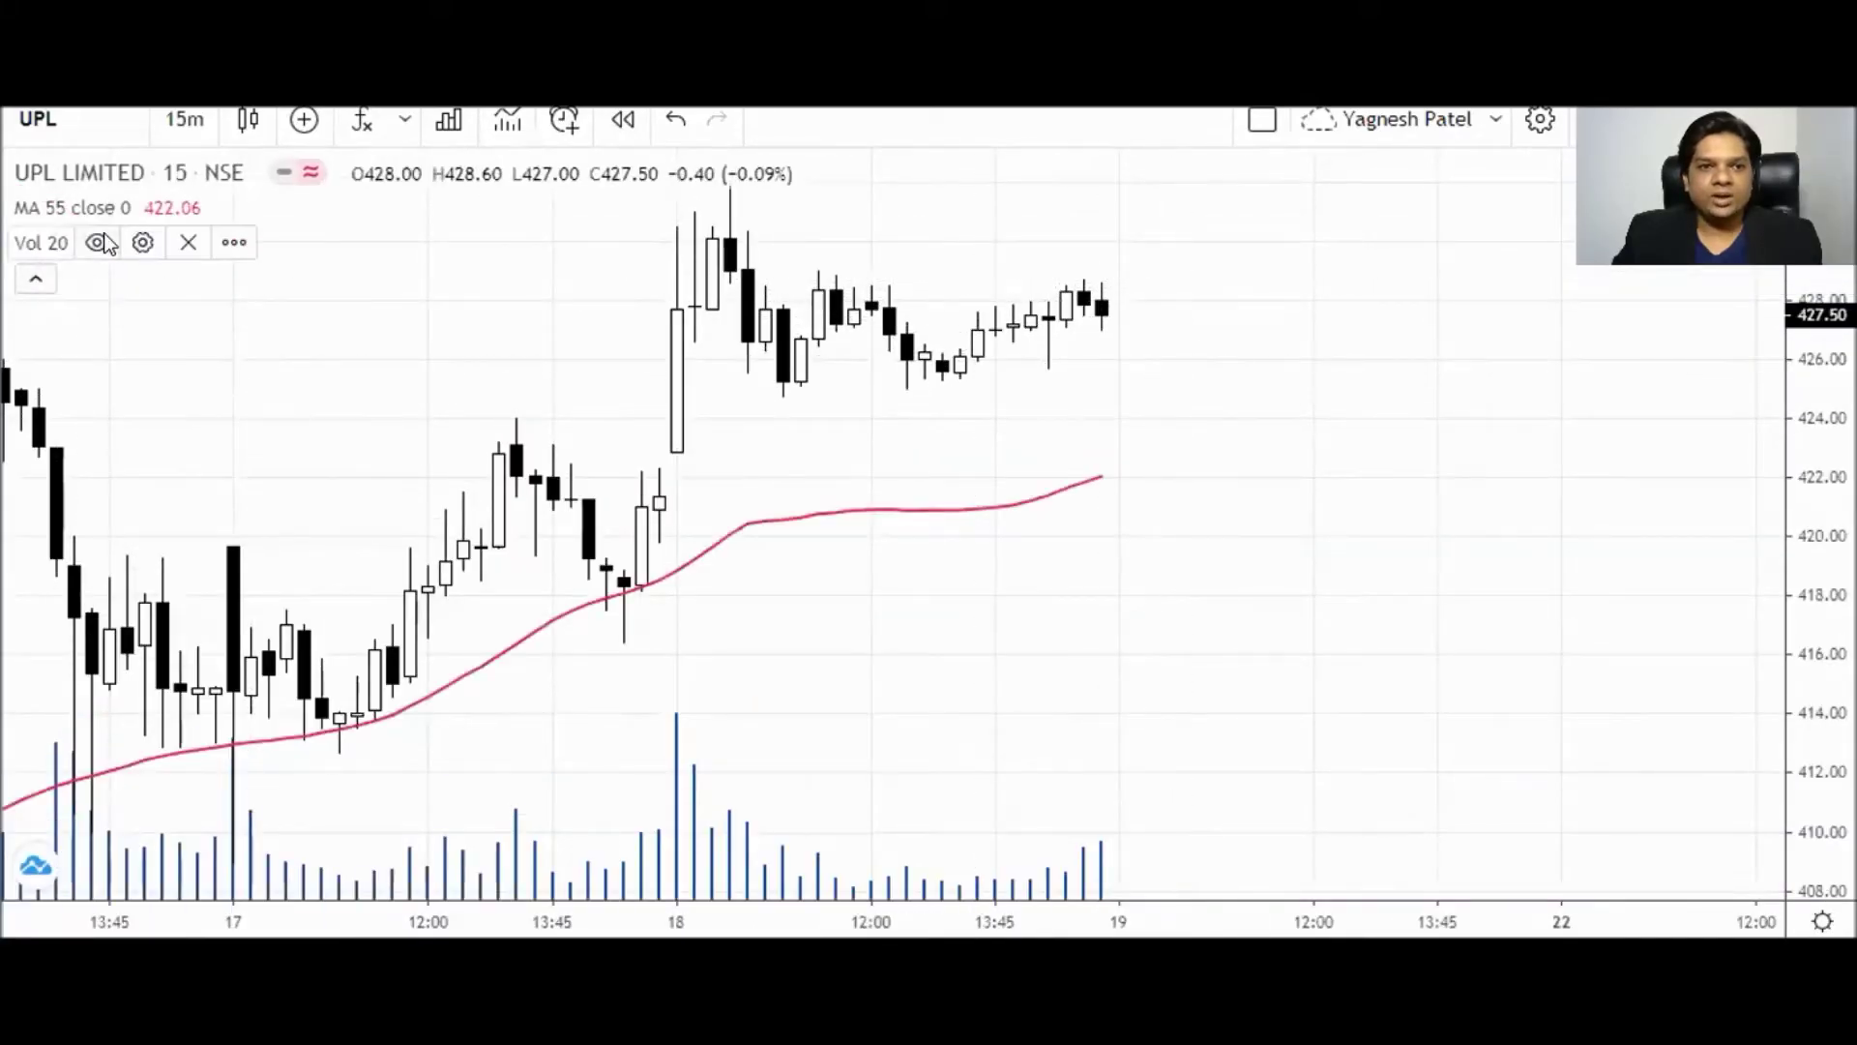
Toggle the volume bars off and on again, and hide the MA 55 line.
click(97, 244)
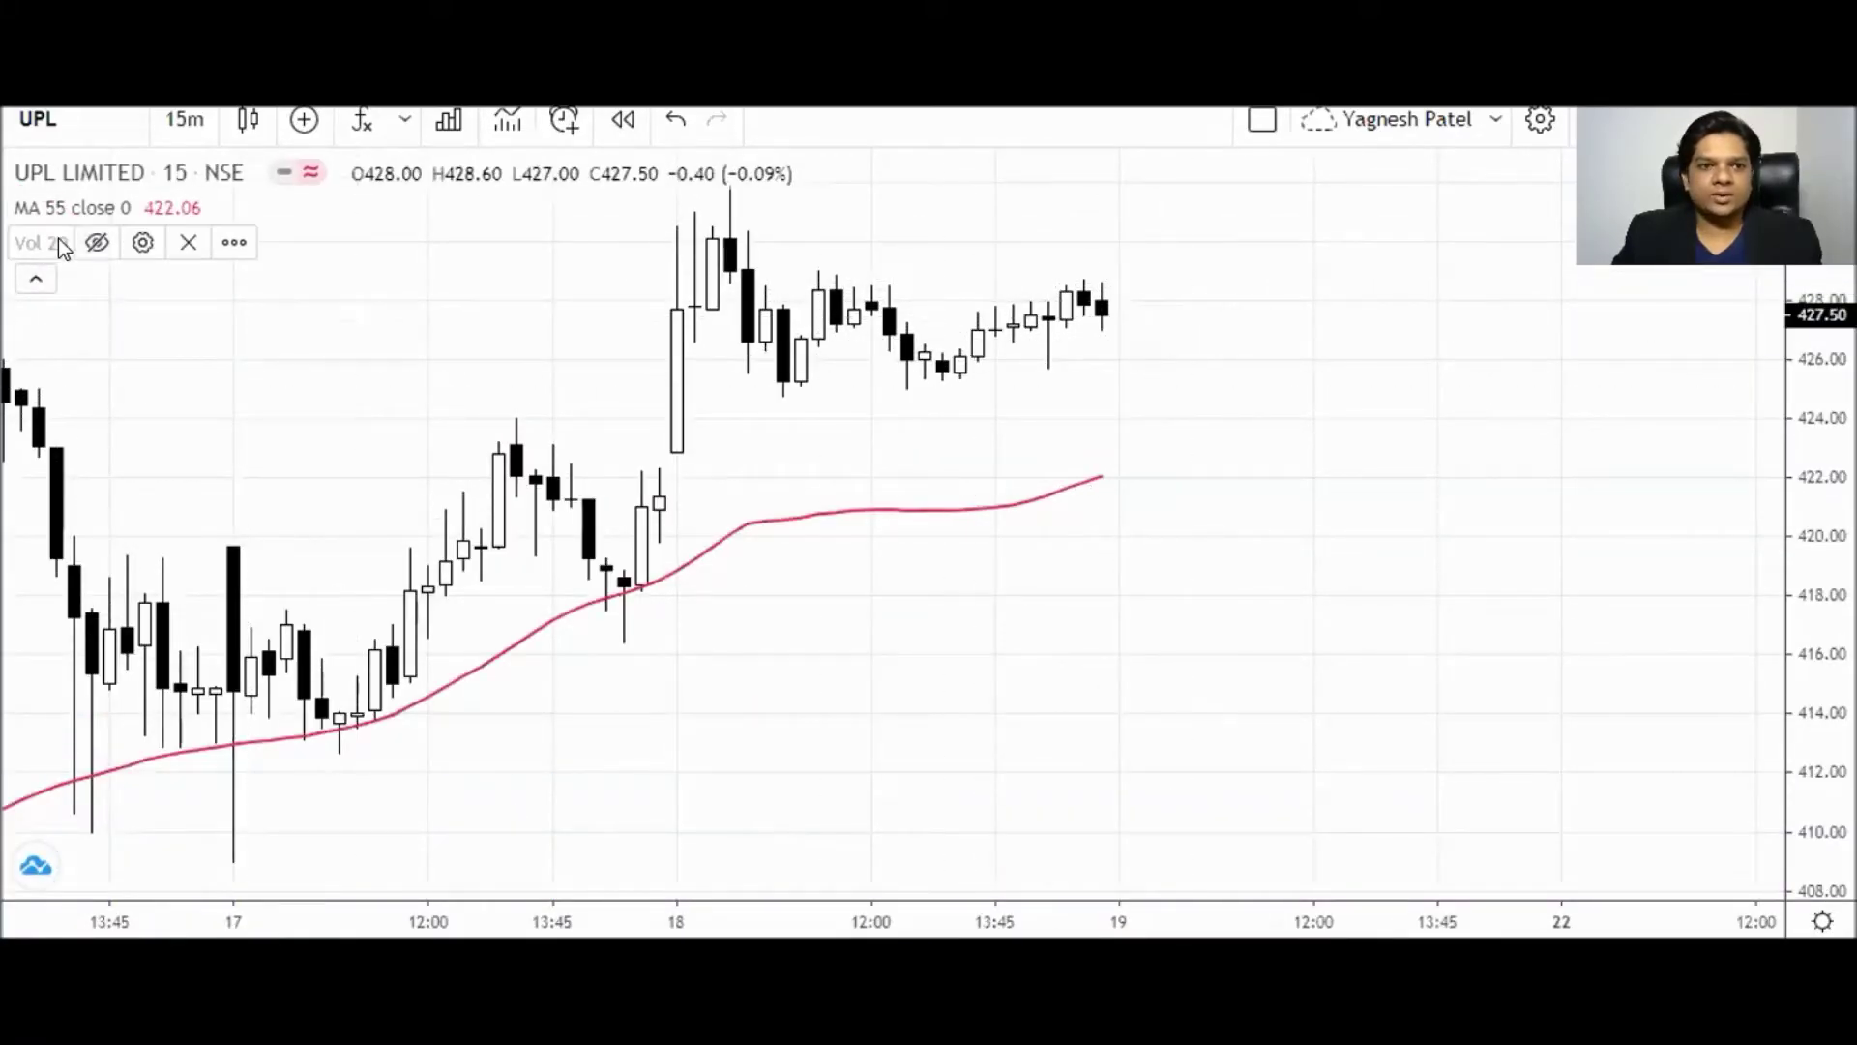
click(92, 243)
click(156, 206)
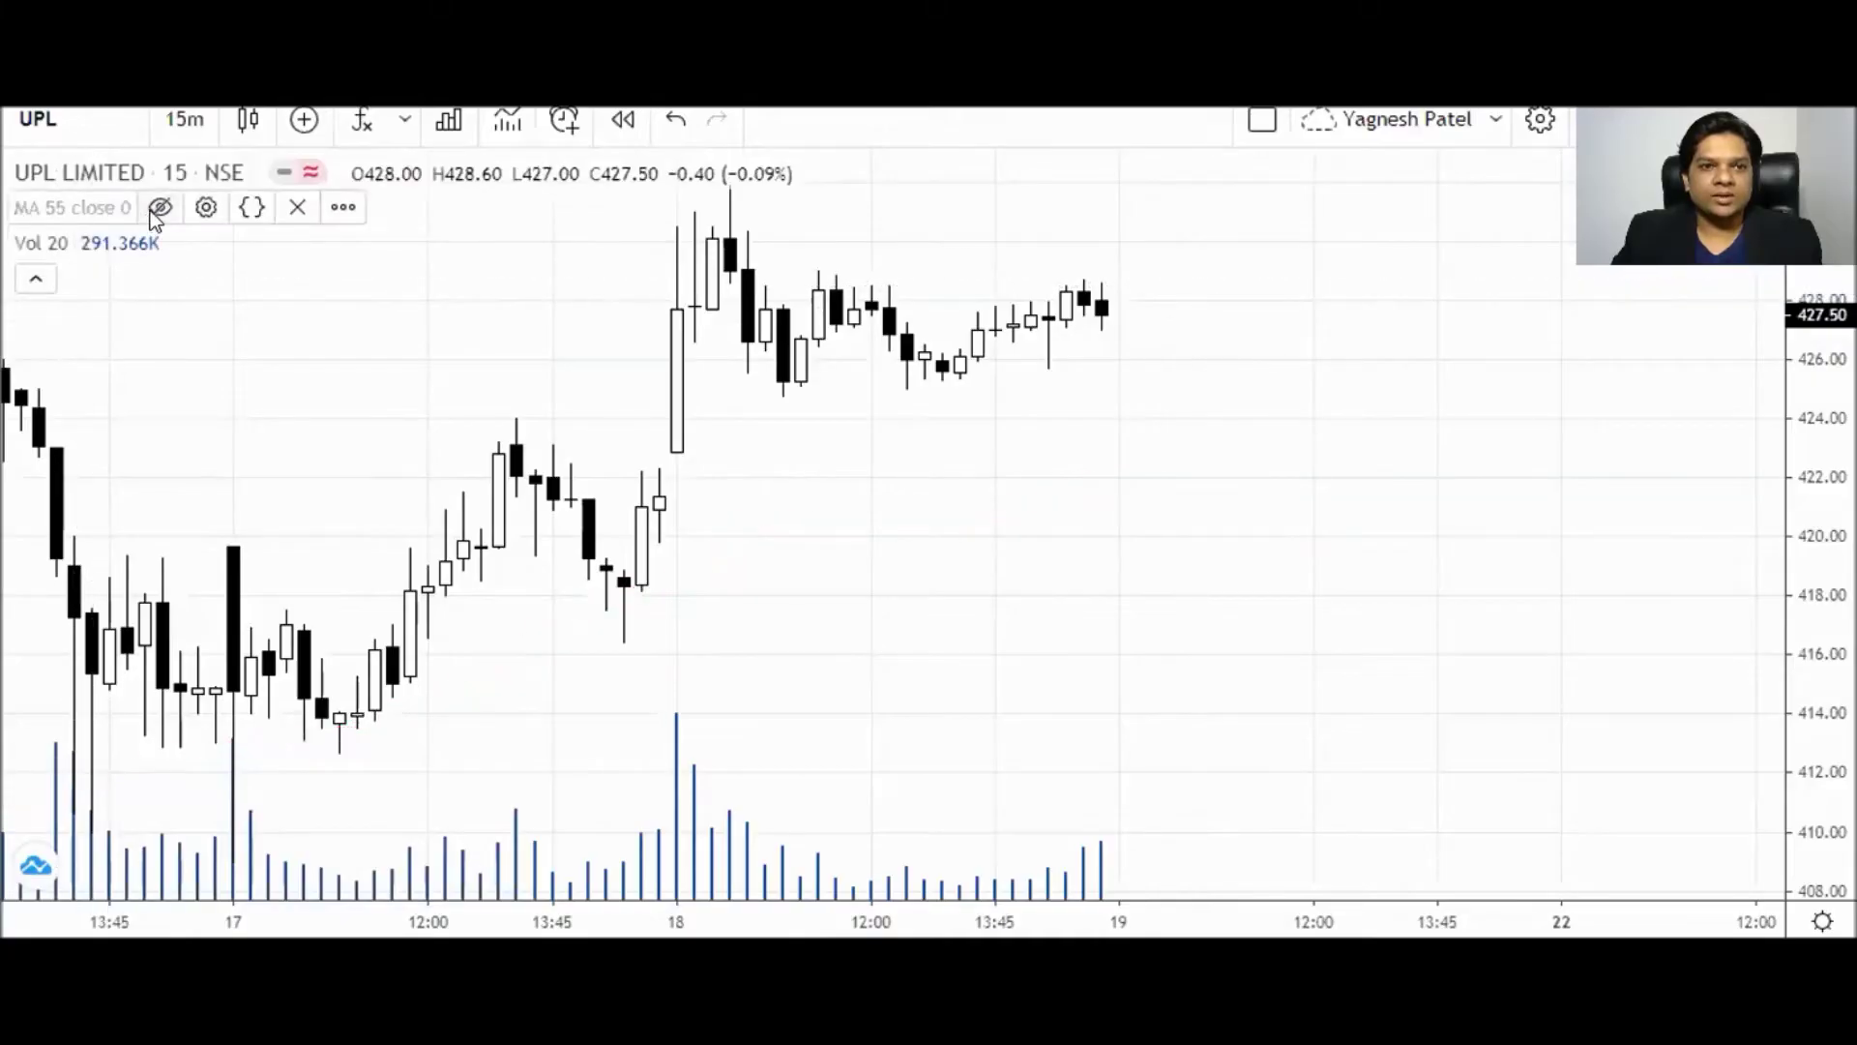
Look over the 15-minute UPL candles and change the chart interval to 5 minutes.
scroll(1172, 464, down, 3)
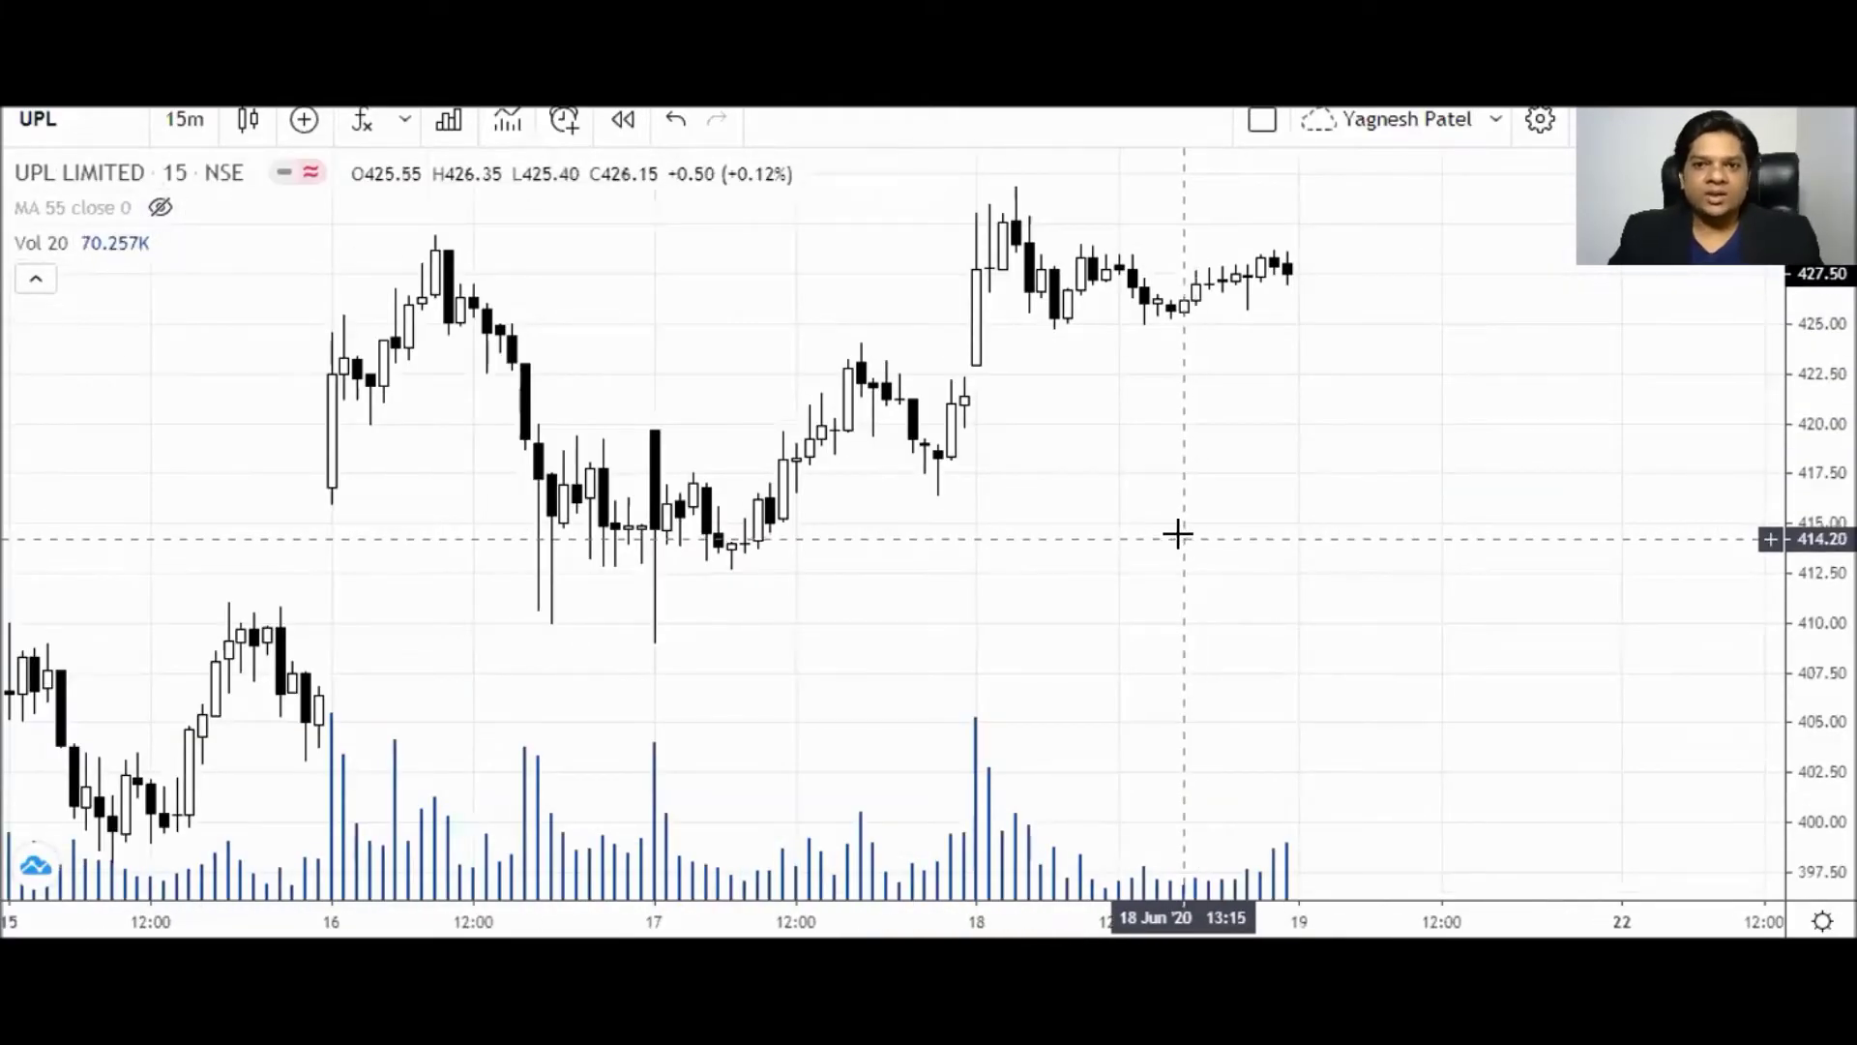
drag(1029, 576, 1157, 571)
scroll(1044, 593, up, 2)
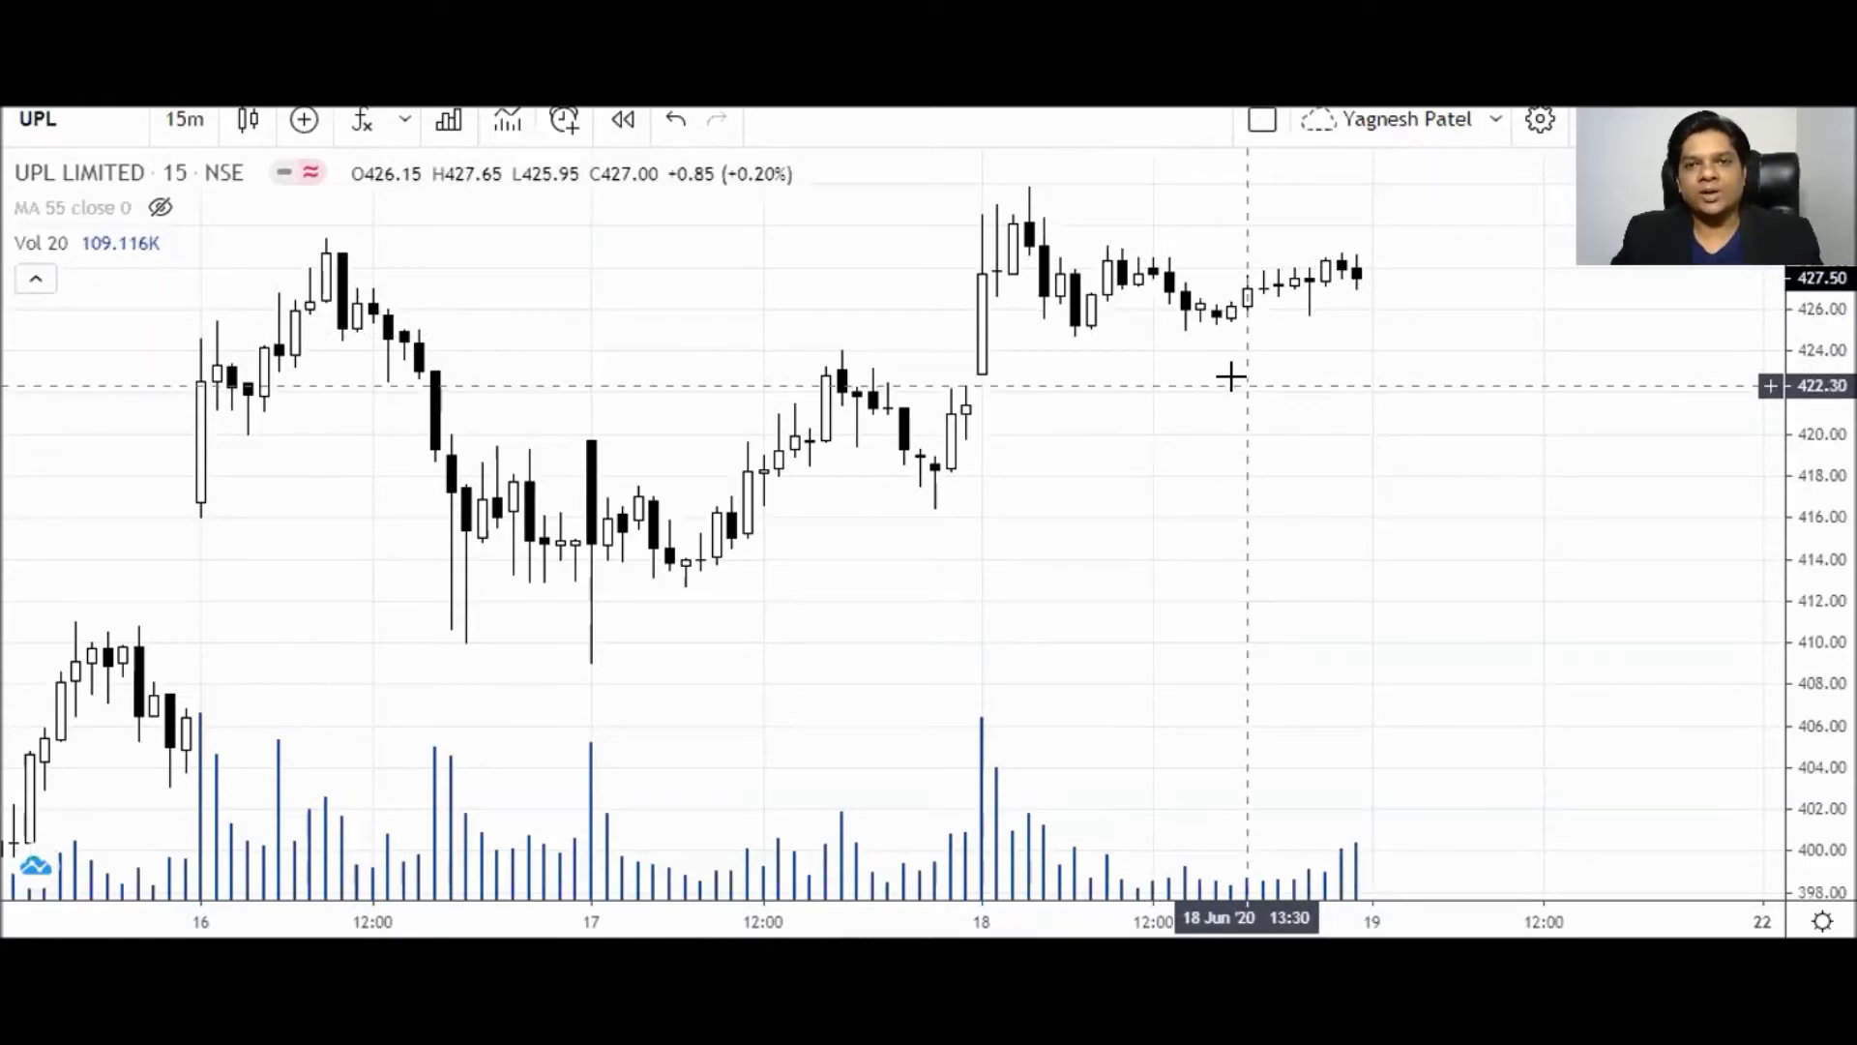
scroll(1210, 410, down, 2)
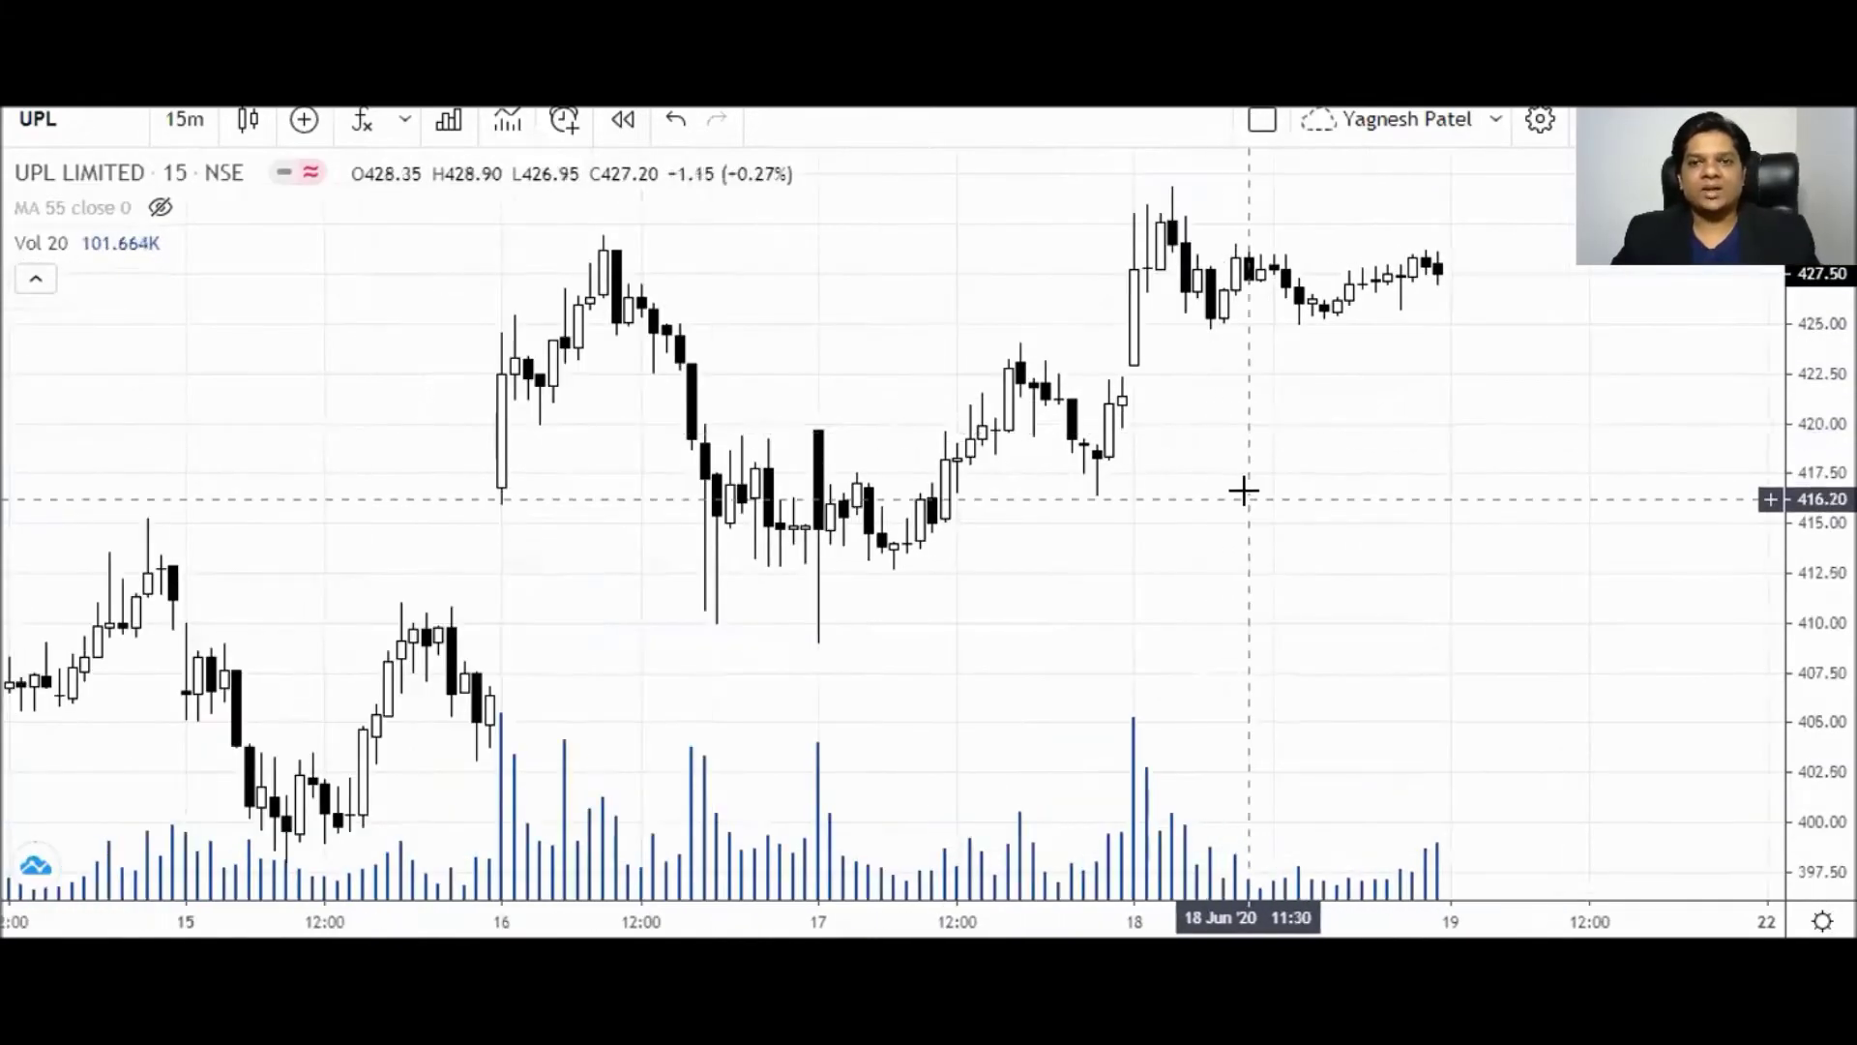
scroll(1073, 488, up, 2)
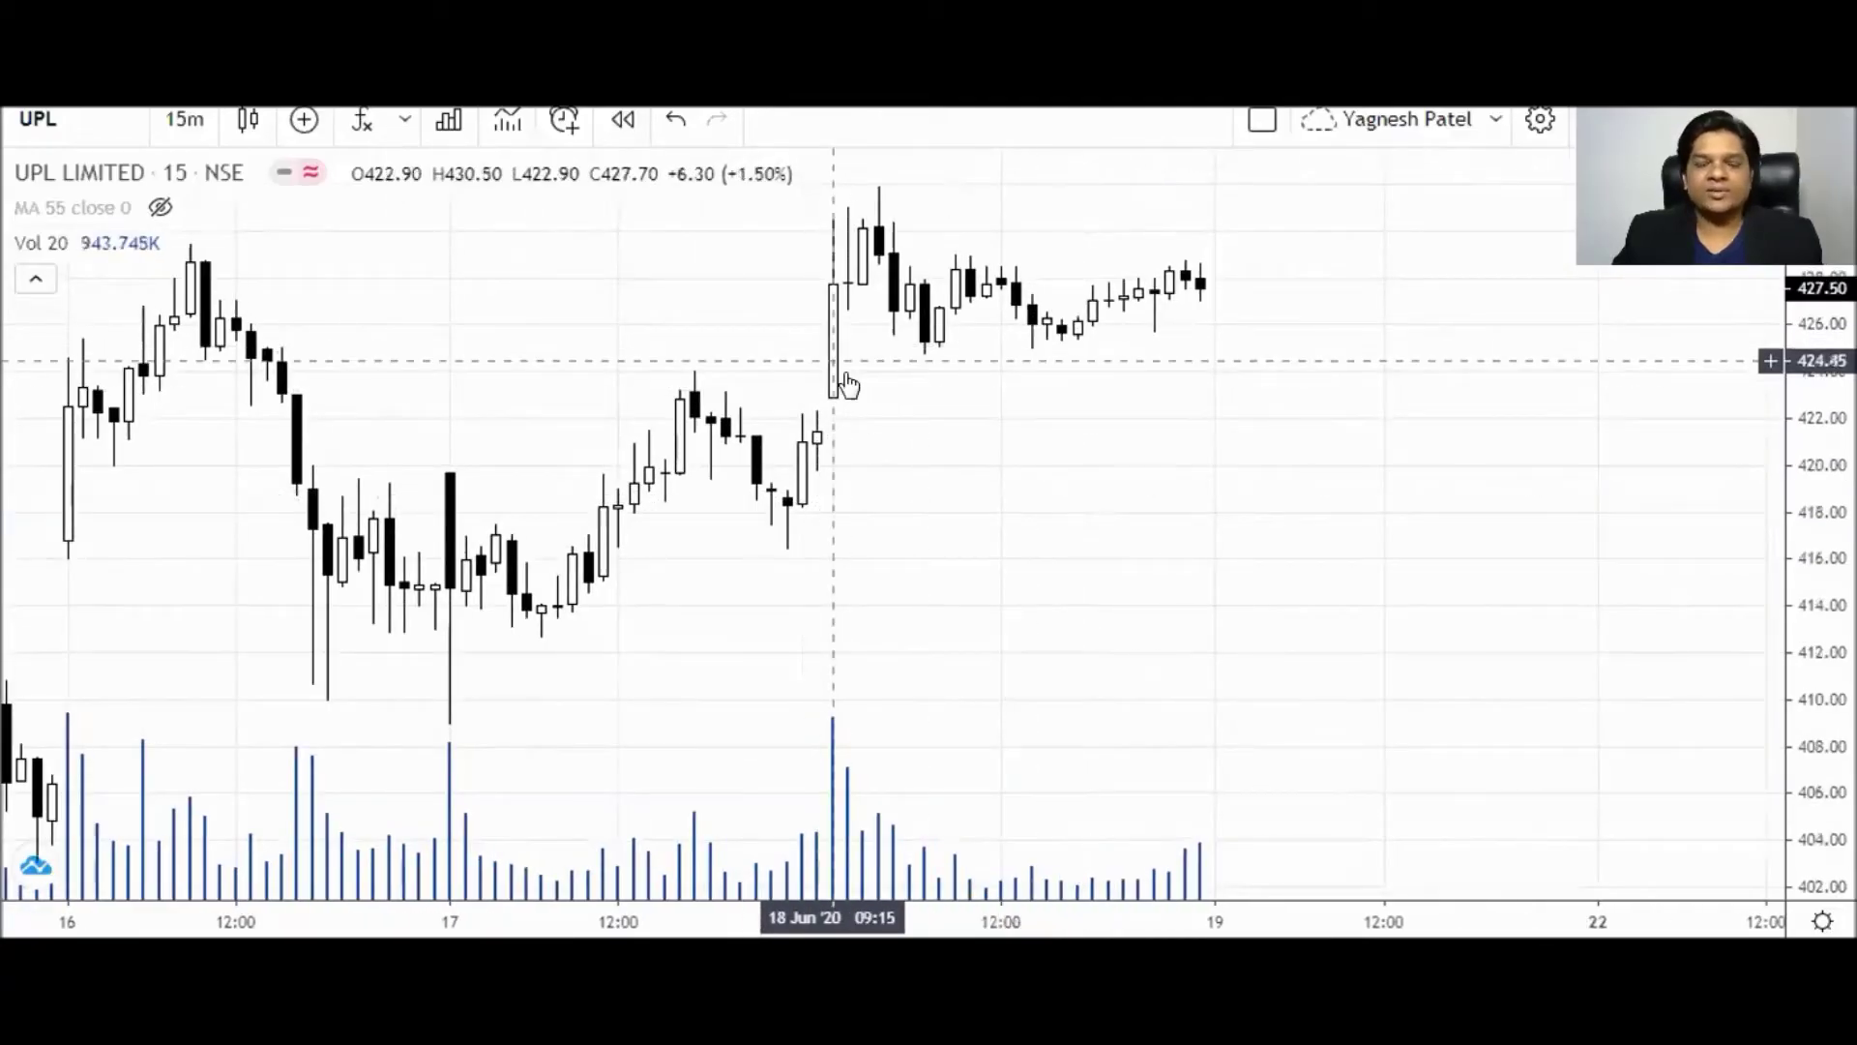
click(183, 118)
click(191, 367)
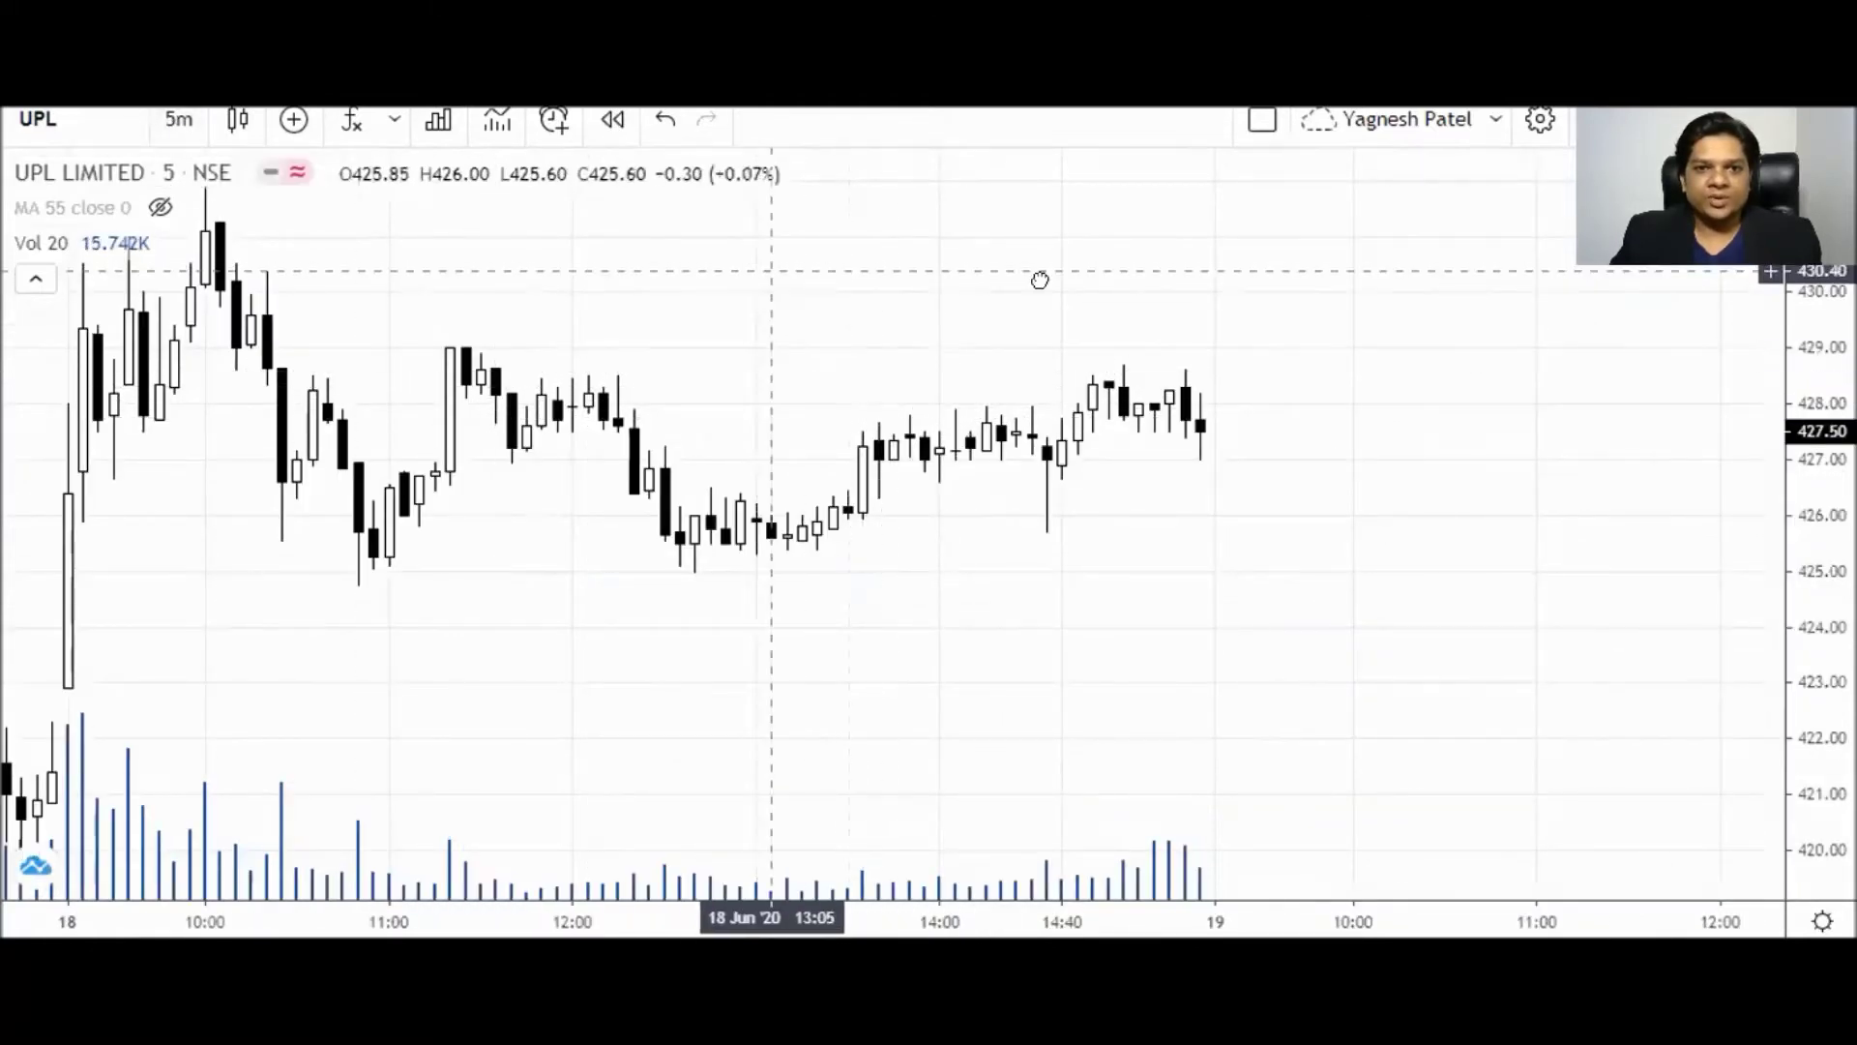
Look over the 17 and 18 June candles on the 5-minute chart and change the interval to 1 minute.
drag(774, 281, 1306, 301)
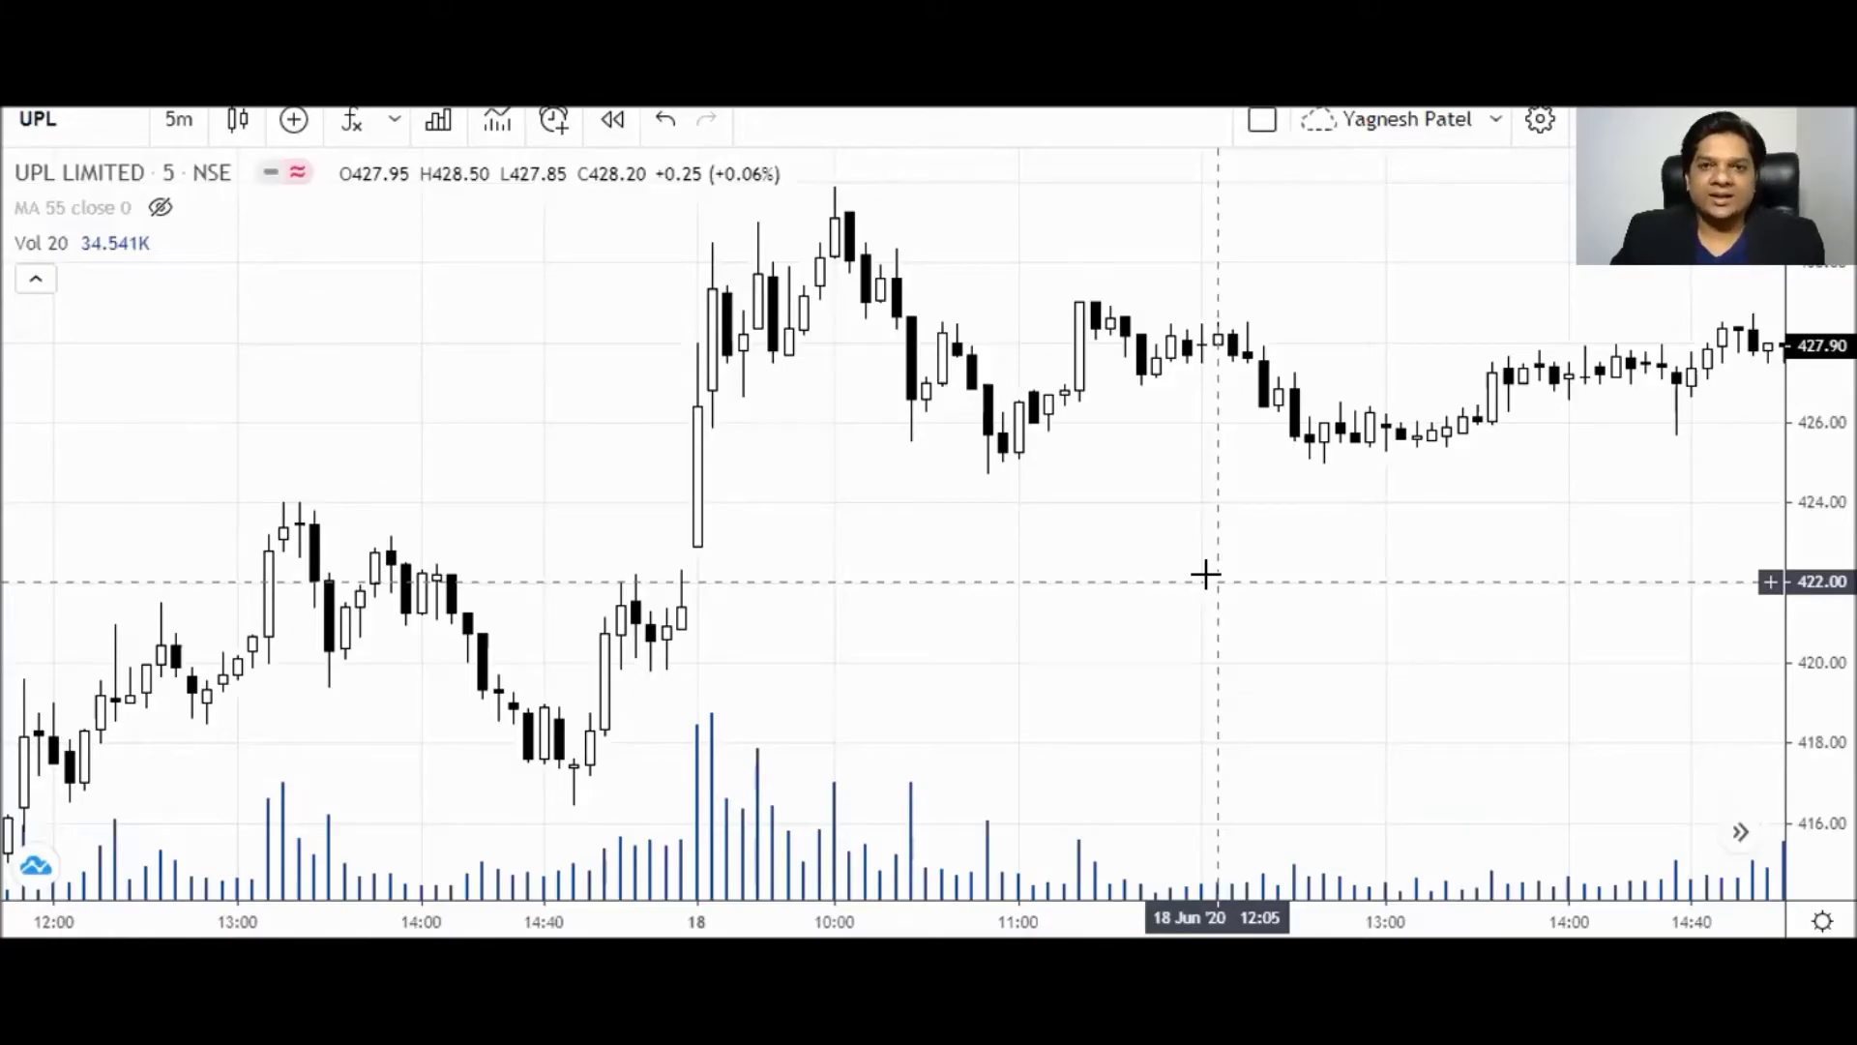
scroll(1012, 531, down, 1)
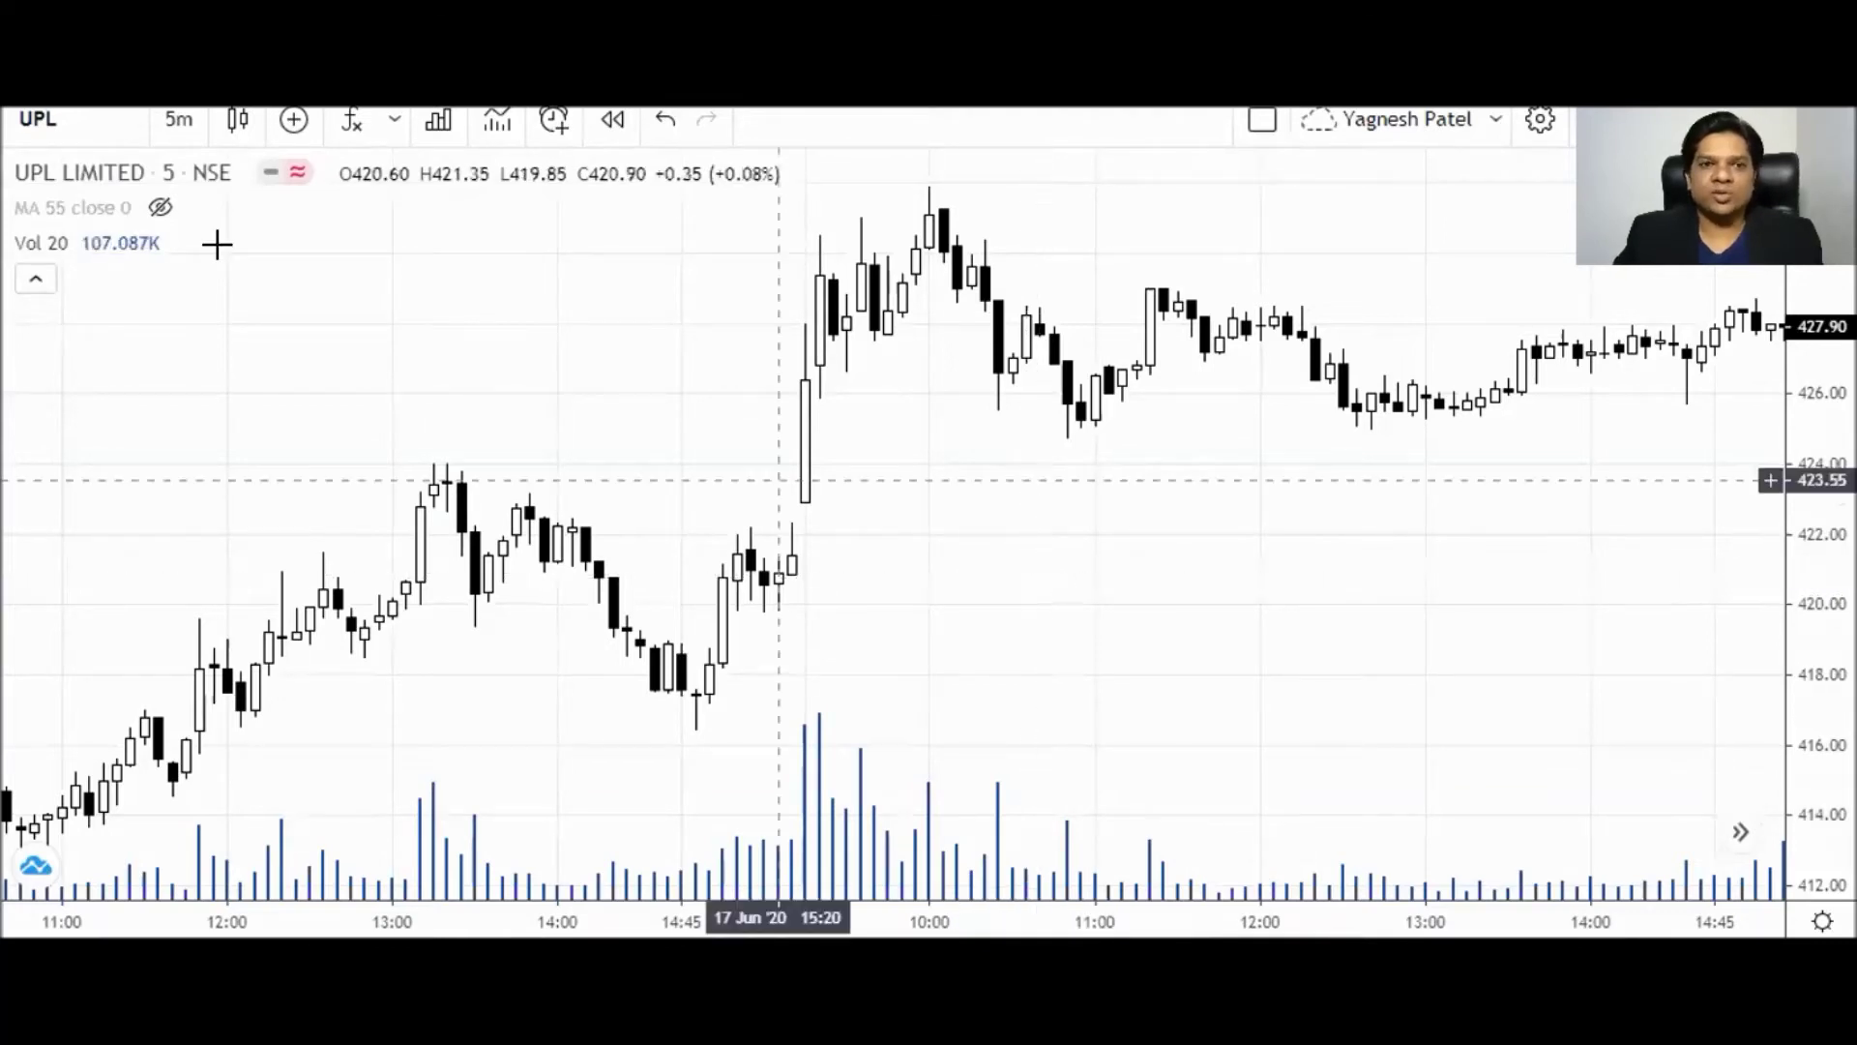
click(179, 119)
click(229, 280)
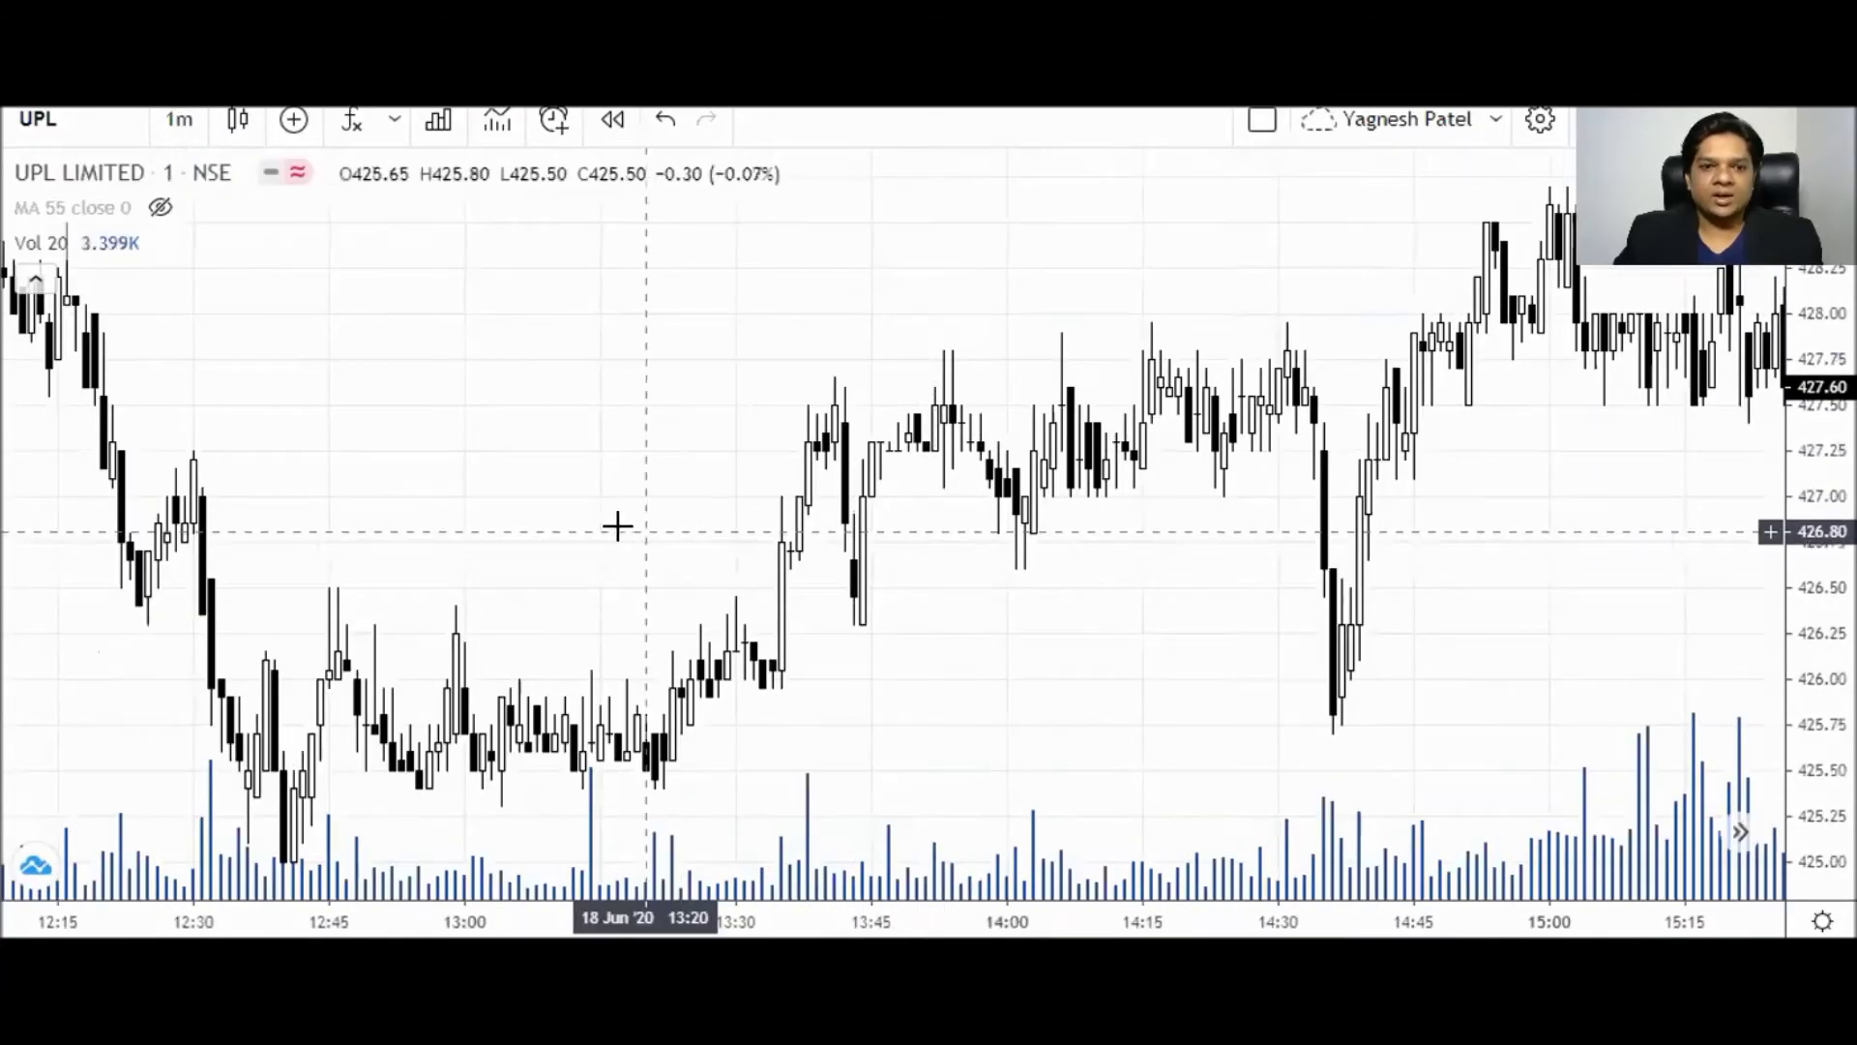
Look back over the 18 June candles on the 1-minute UPL chart and change the interval to 15 minutes.
drag(1021, 464, 1182, 460)
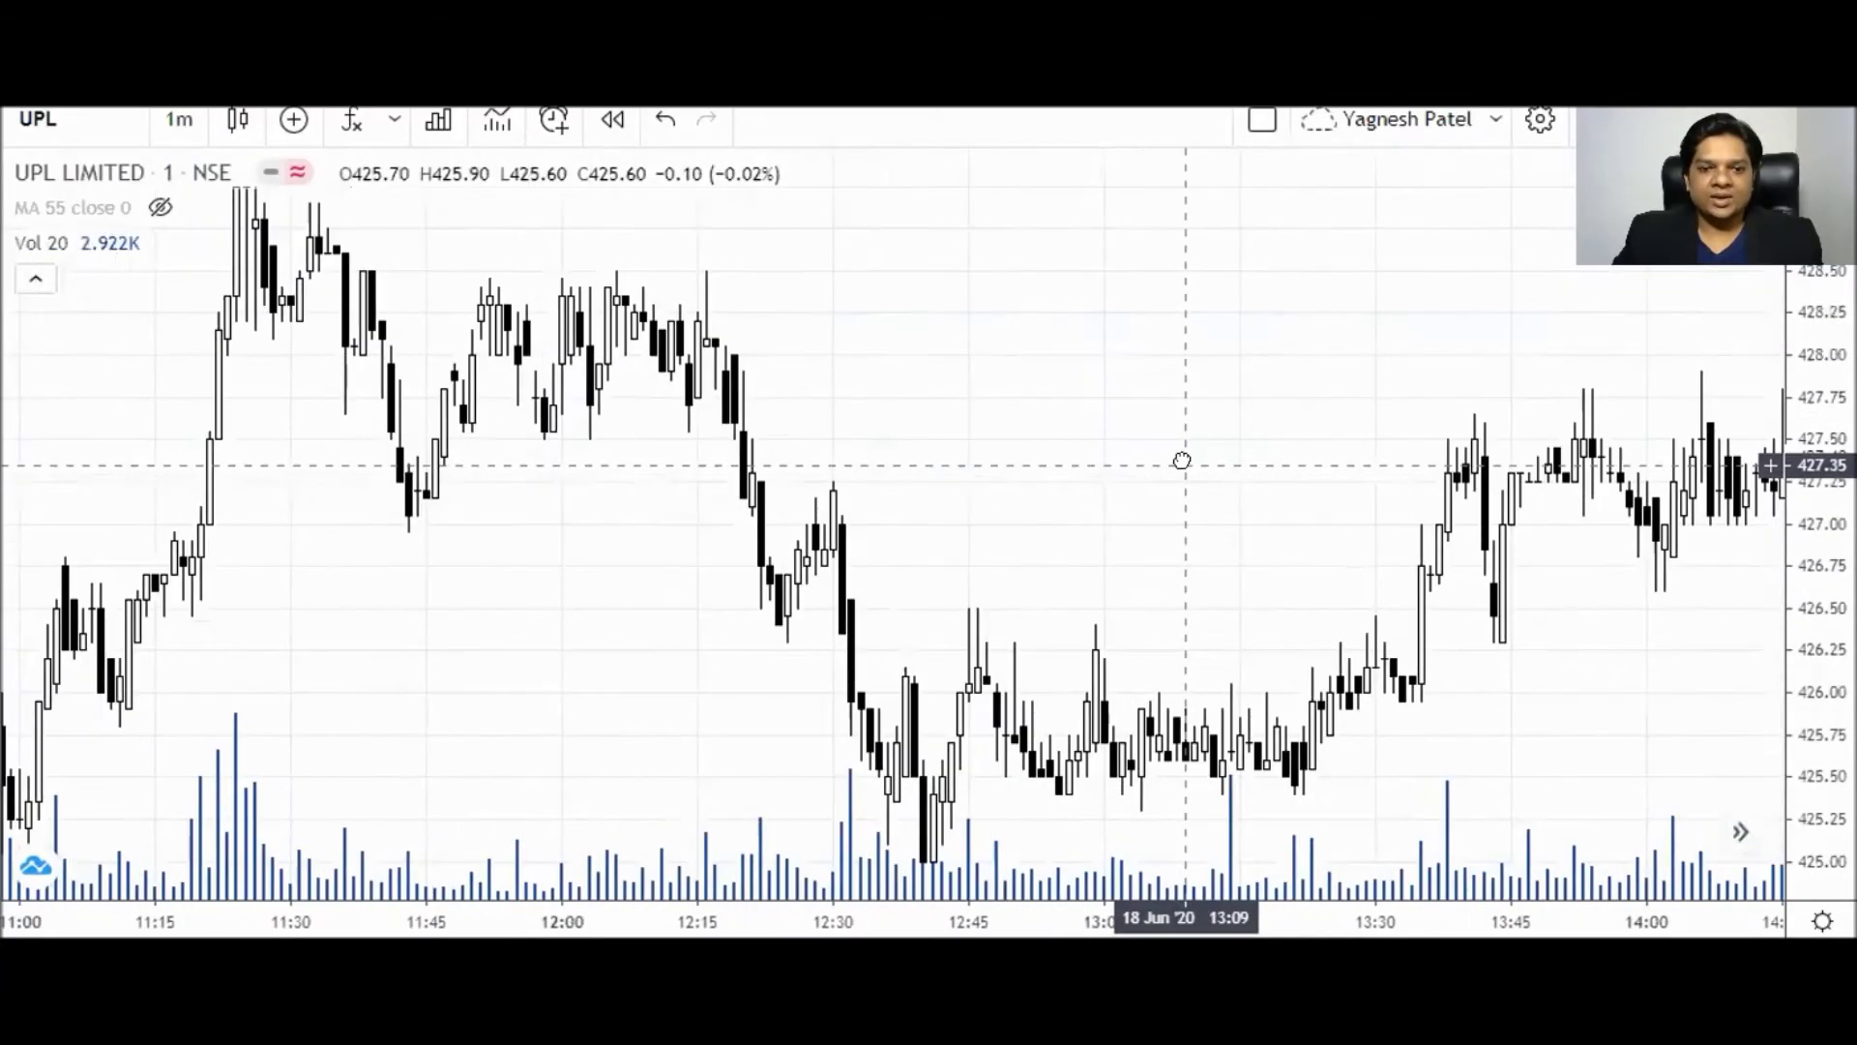
drag(468, 502, 966, 506)
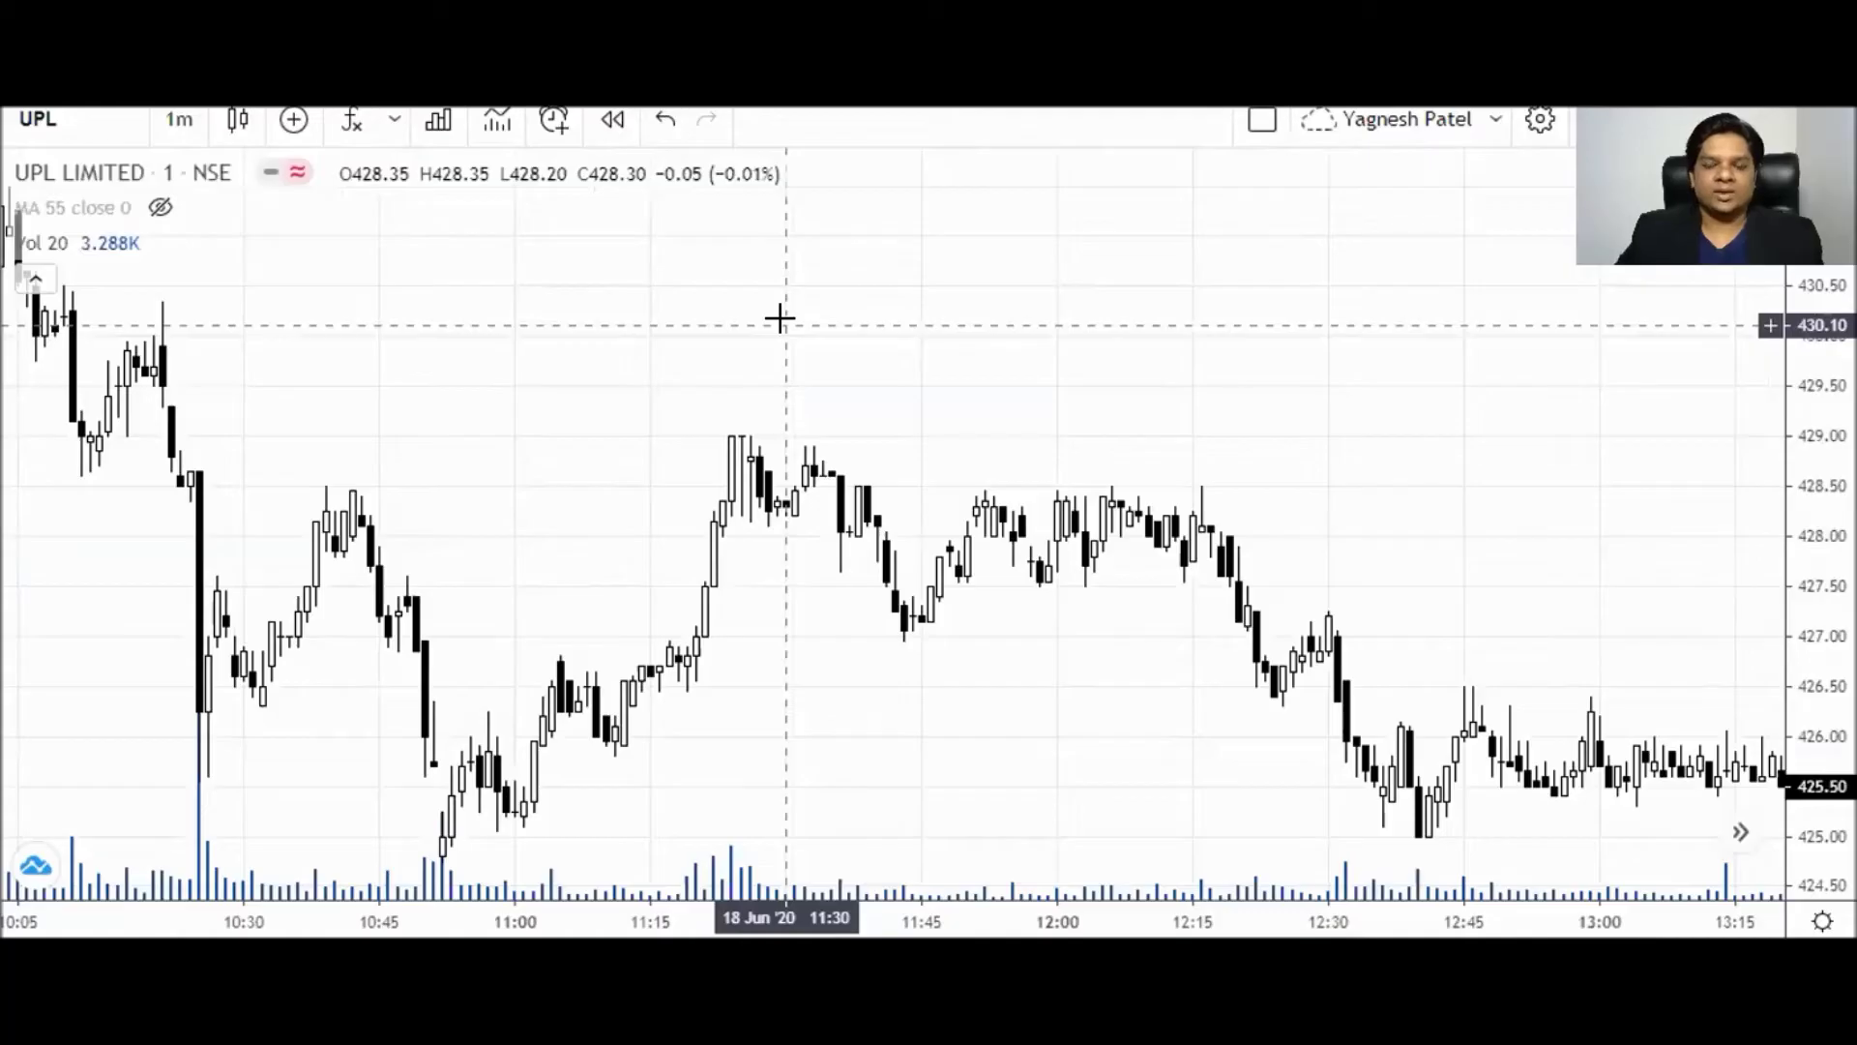
click(192, 122)
click(214, 415)
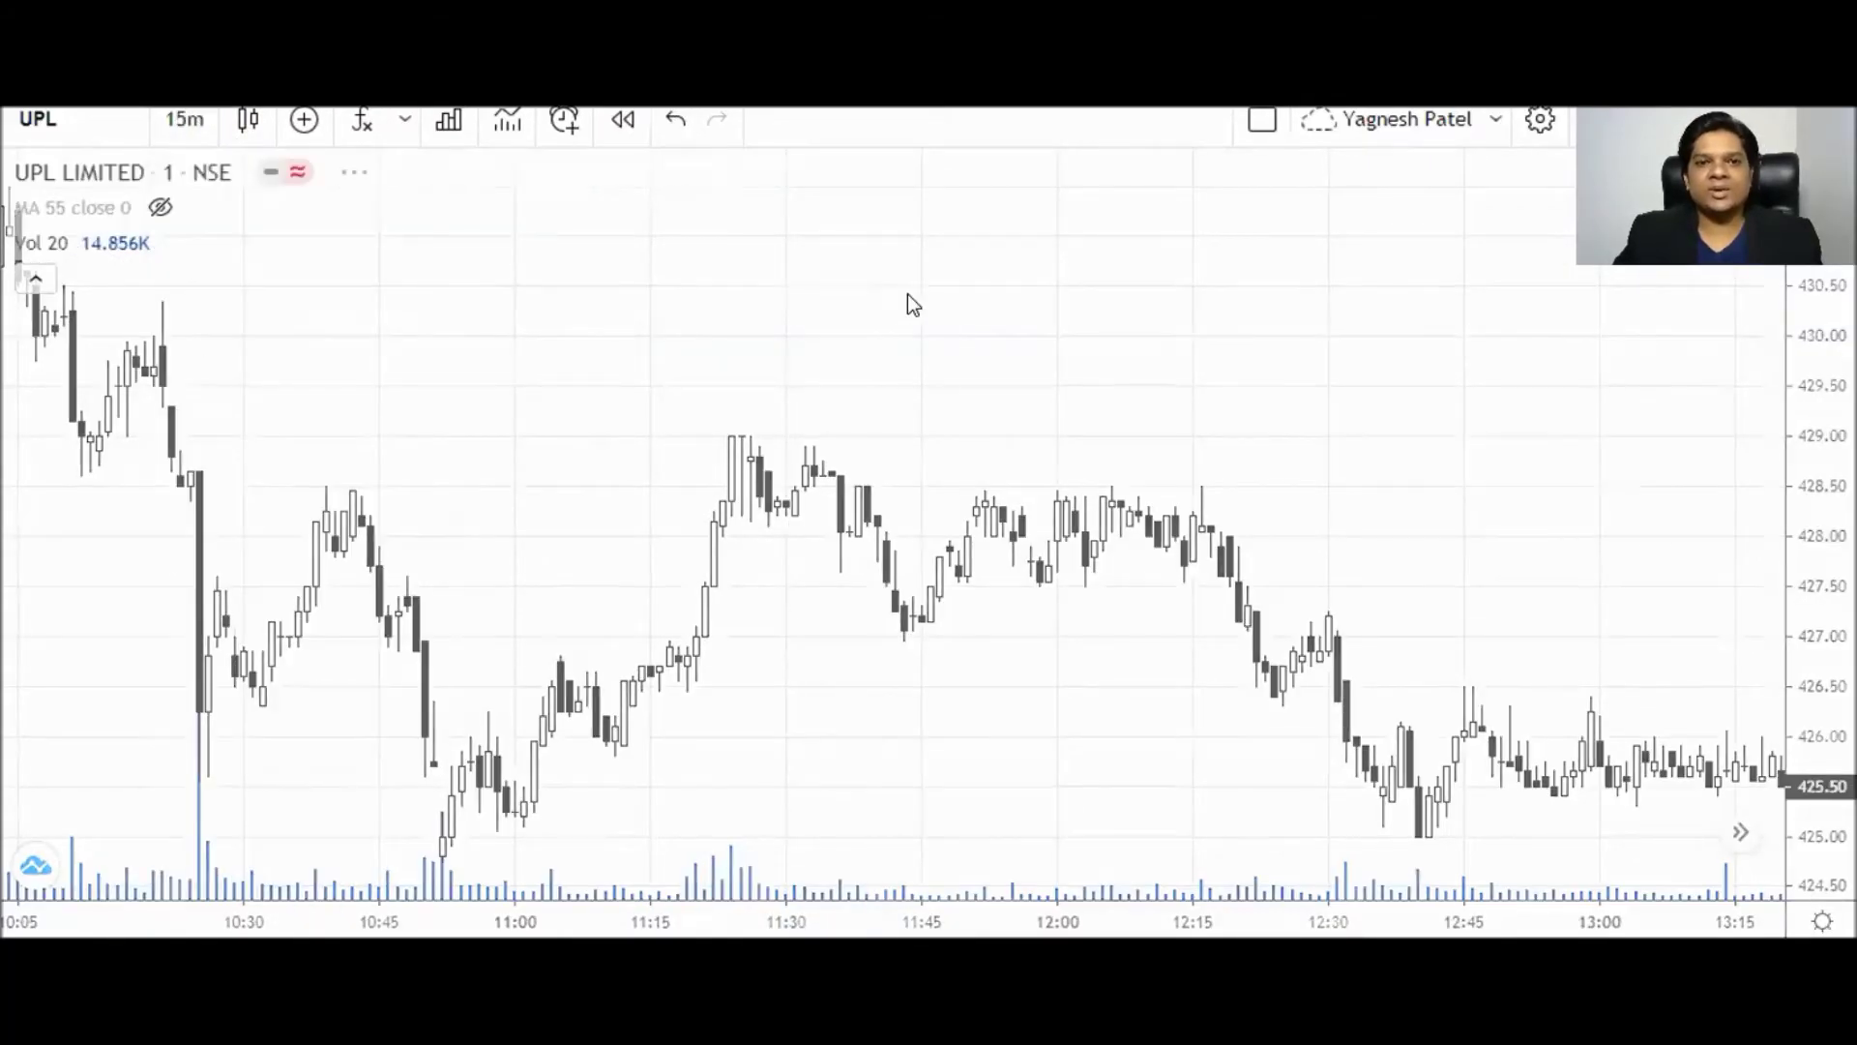
Examine the 15-minute UPL candles from 9 June through the latest session on 18 June.
drag(1030, 589, 830, 590)
drag(1281, 443, 630, 468)
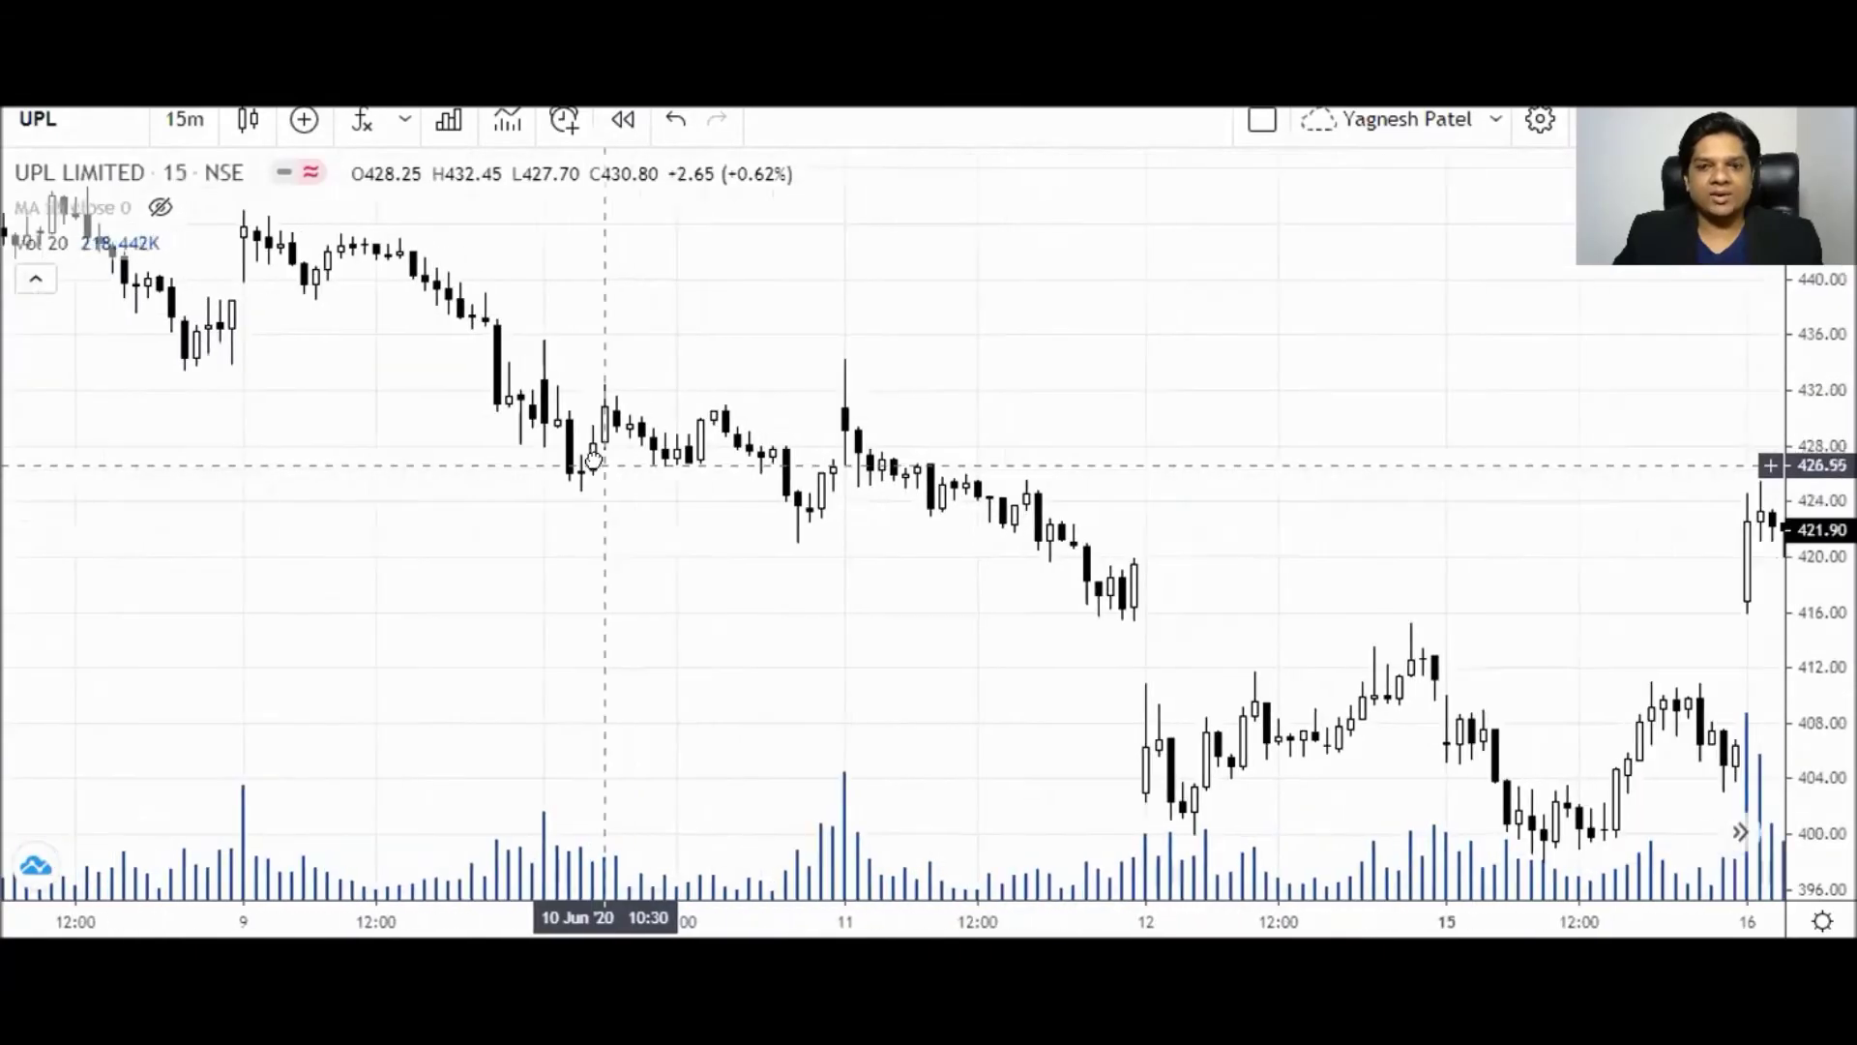
drag(1260, 464, 451, 455)
drag(1351, 593, 854, 580)
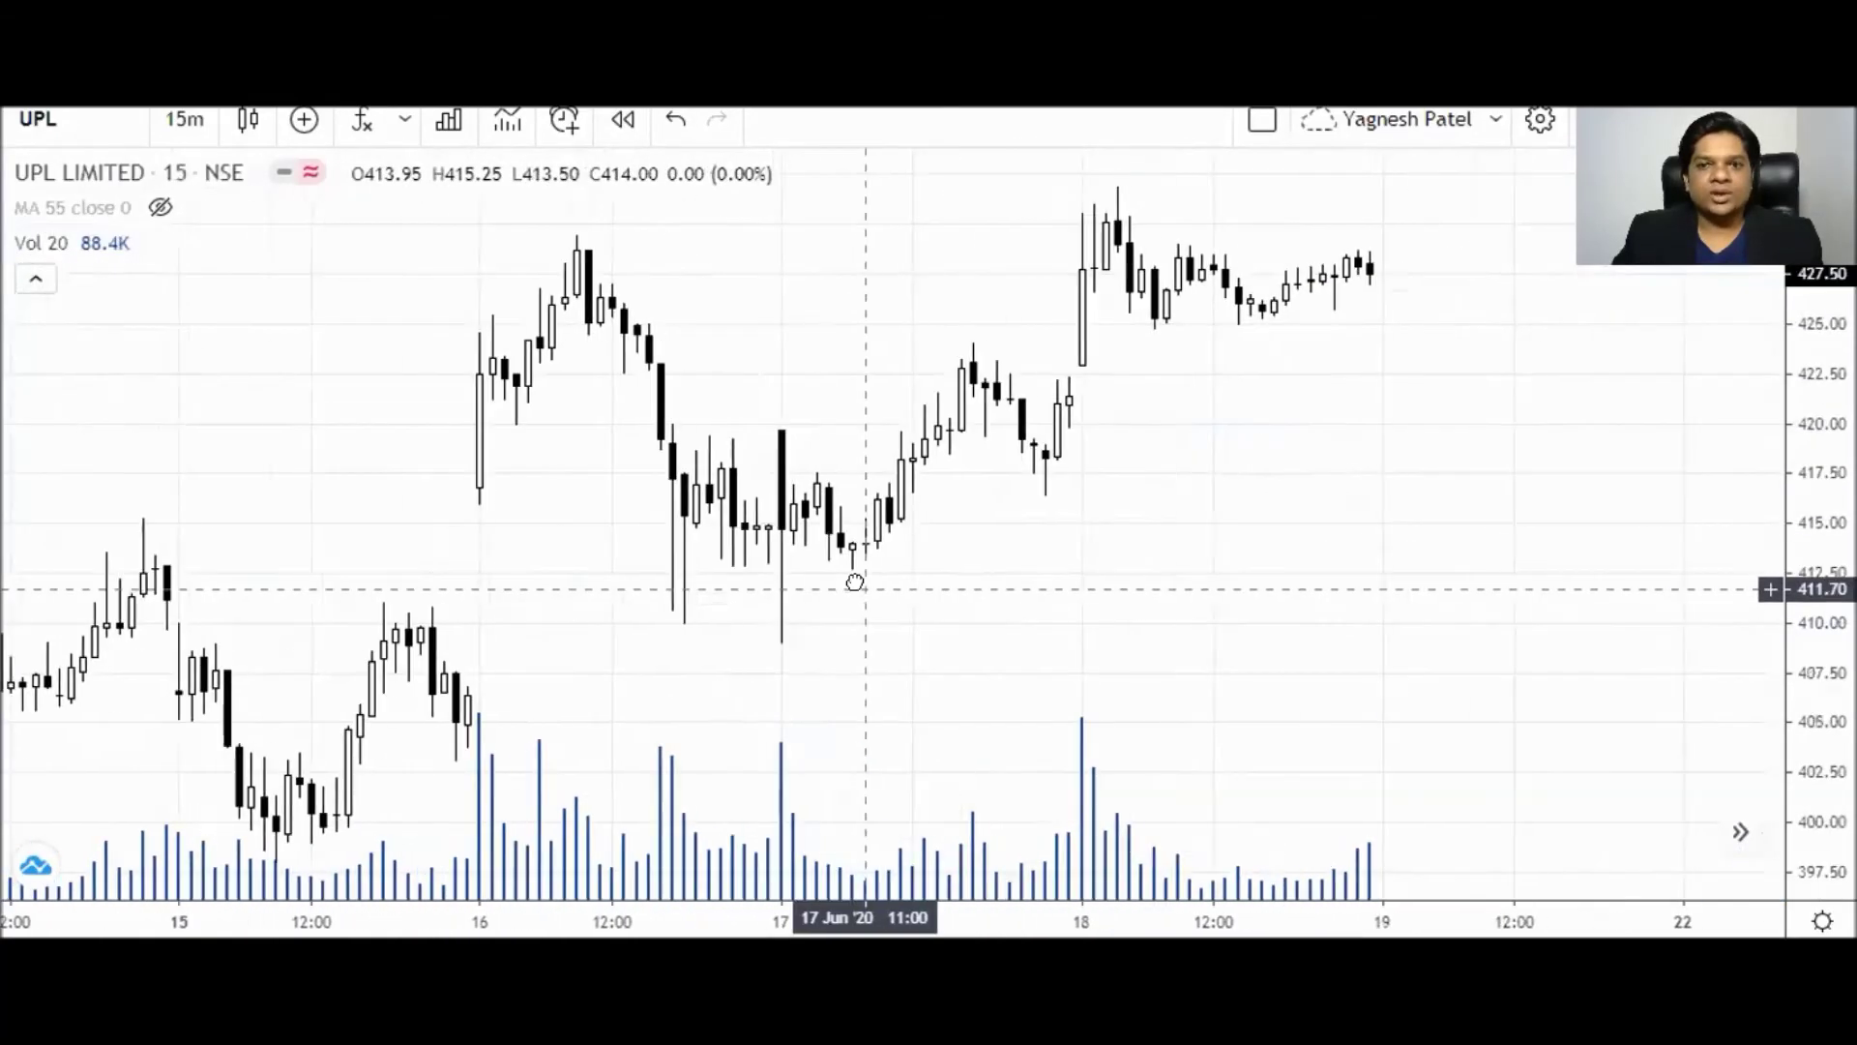
drag(1351, 551, 1188, 559)
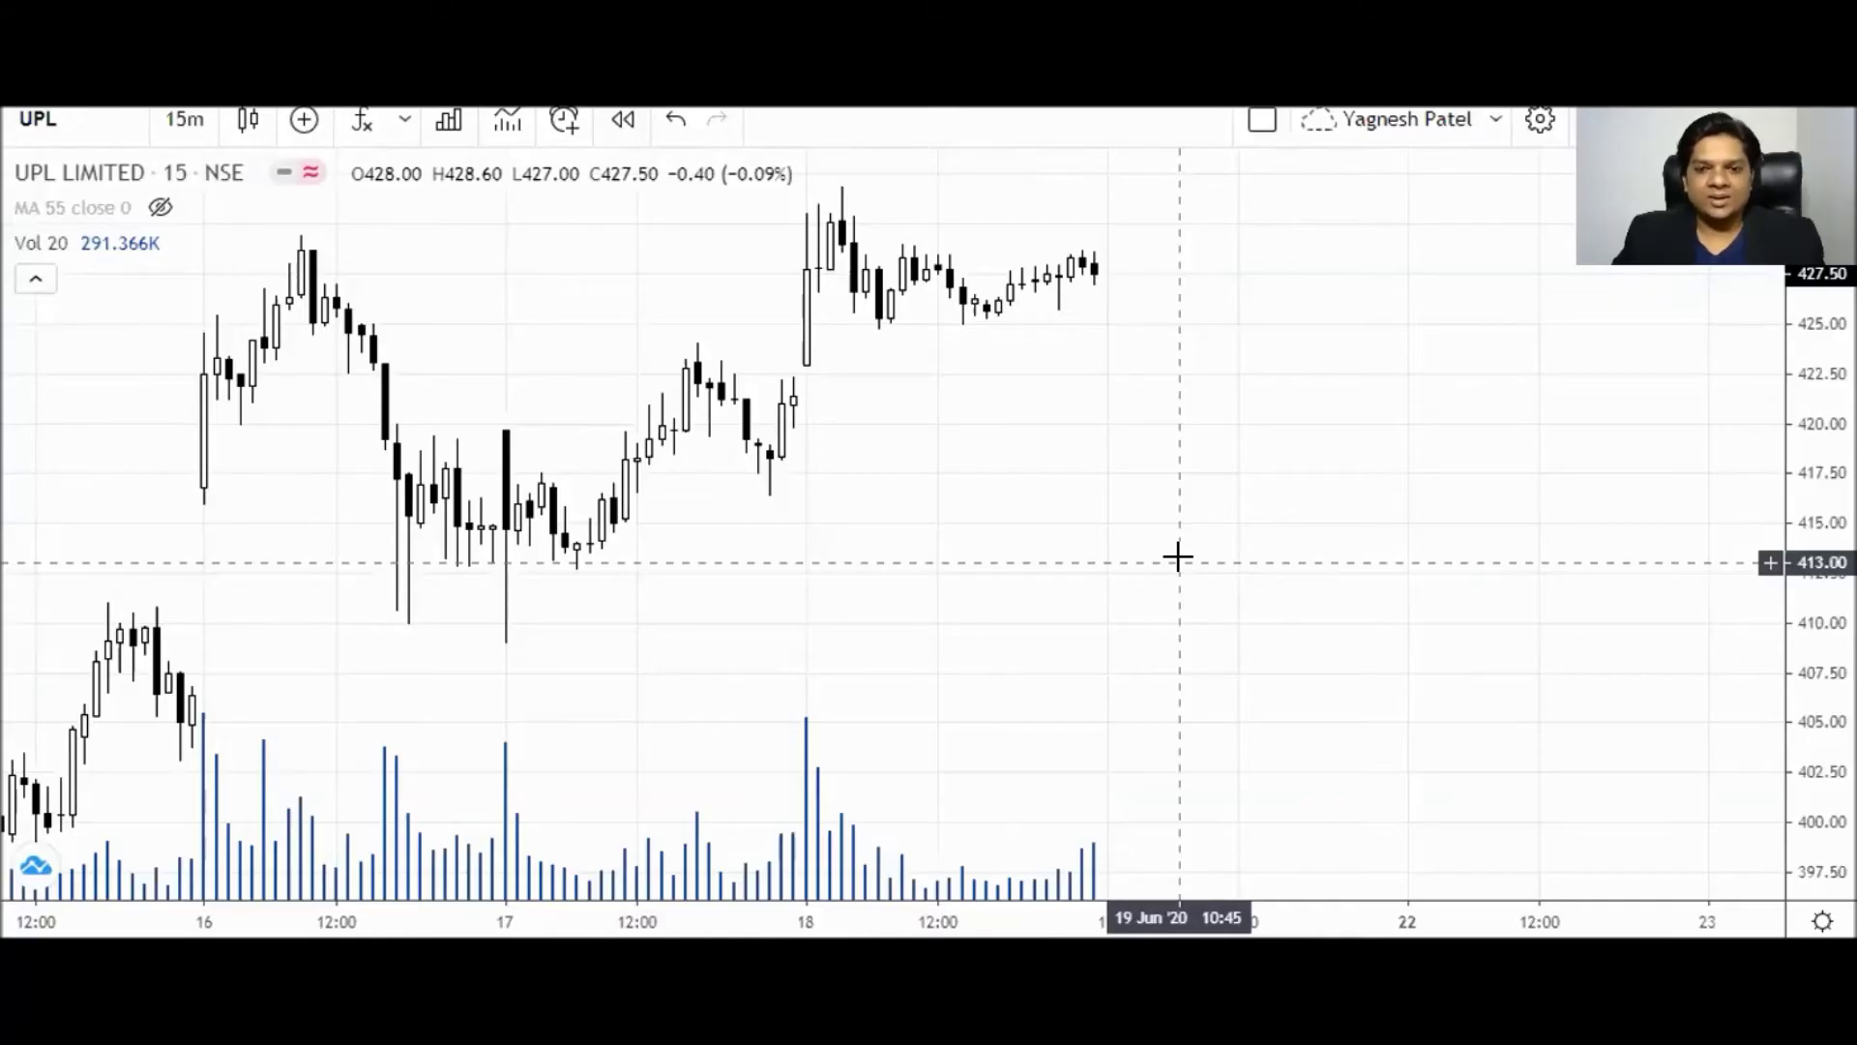
scroll(1178, 557, down, 2)
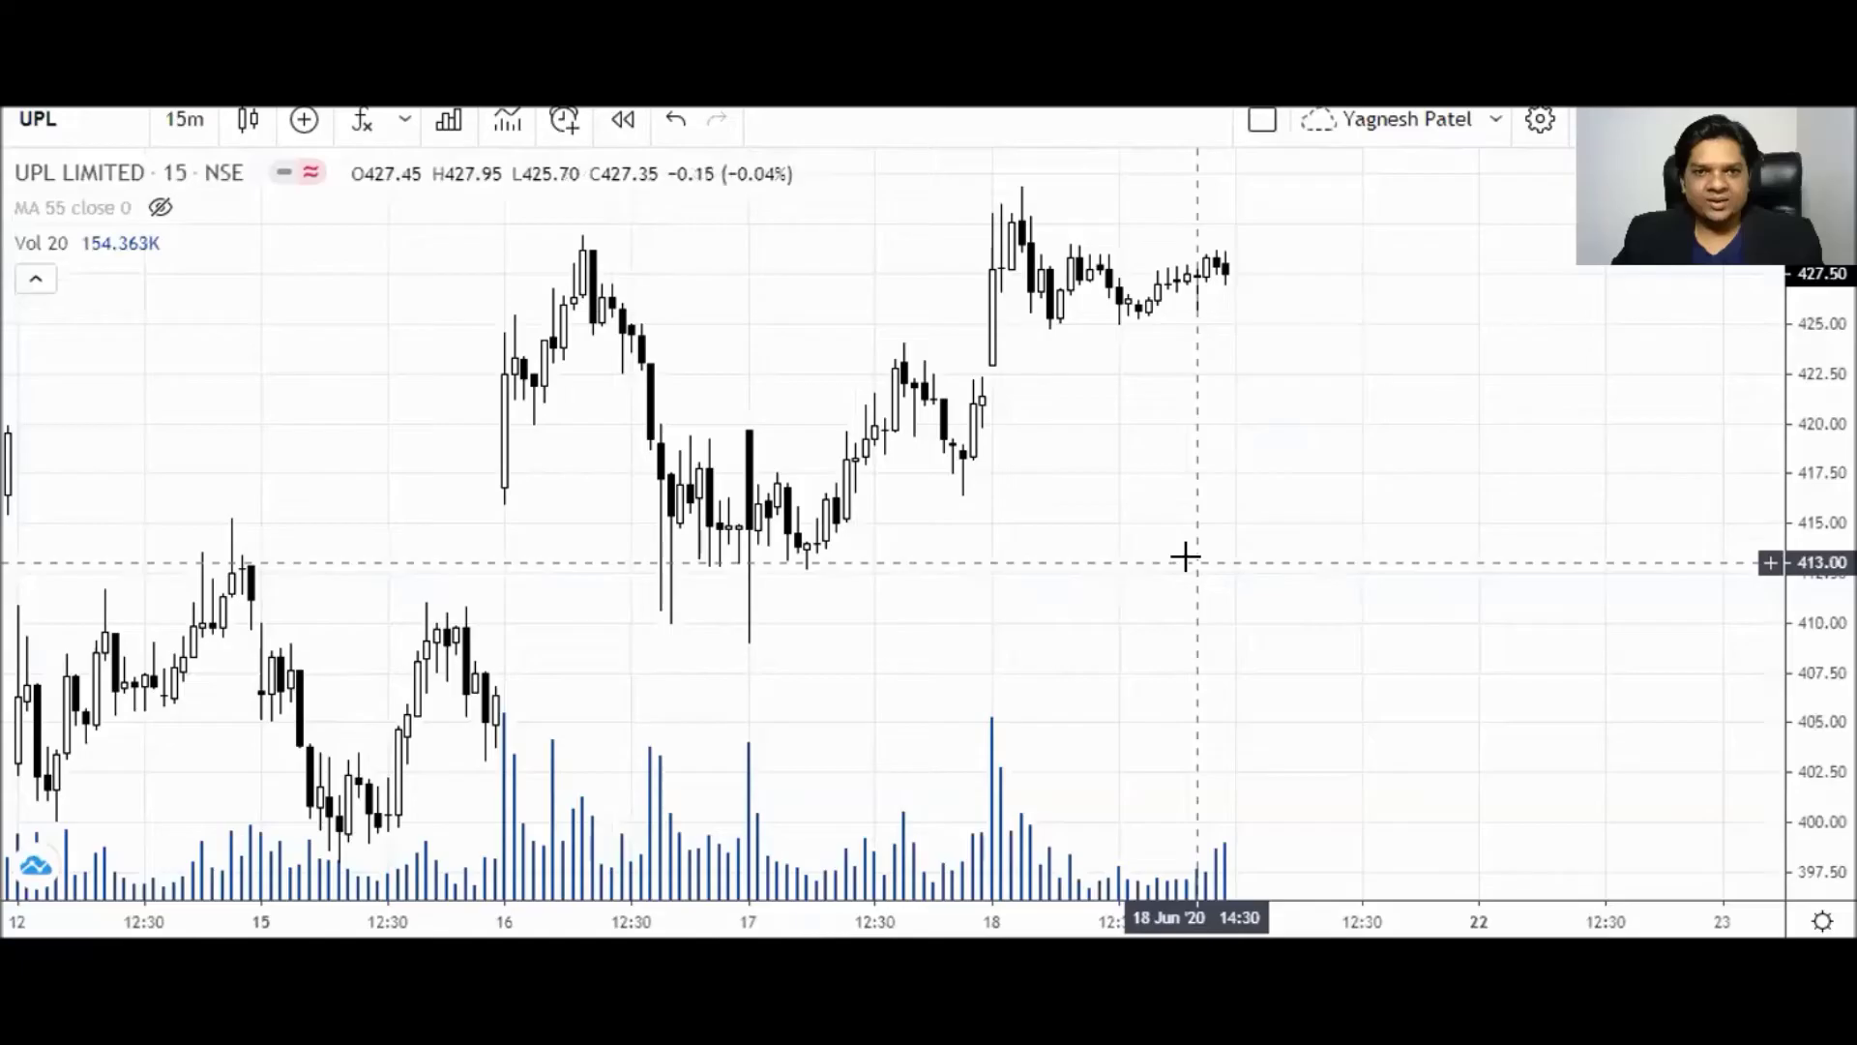
scroll(1107, 526, up, 2)
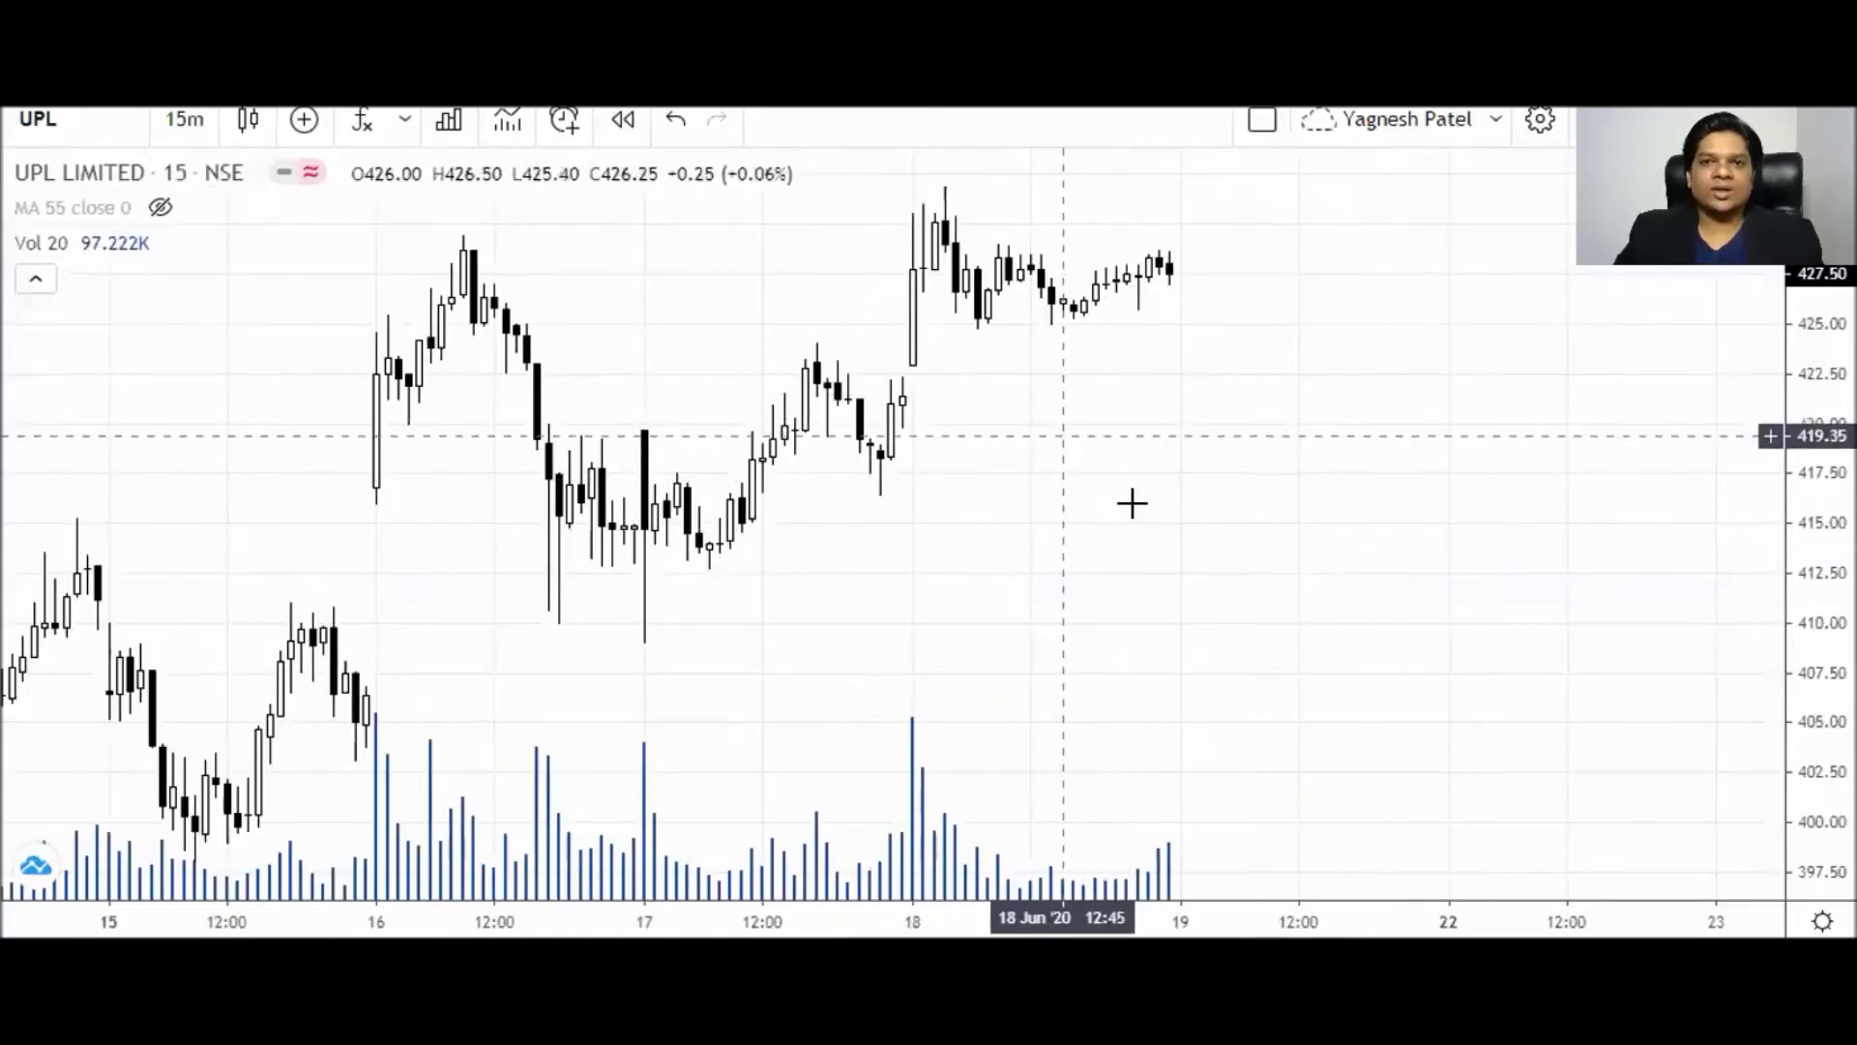
scroll(1203, 542, down, 3)
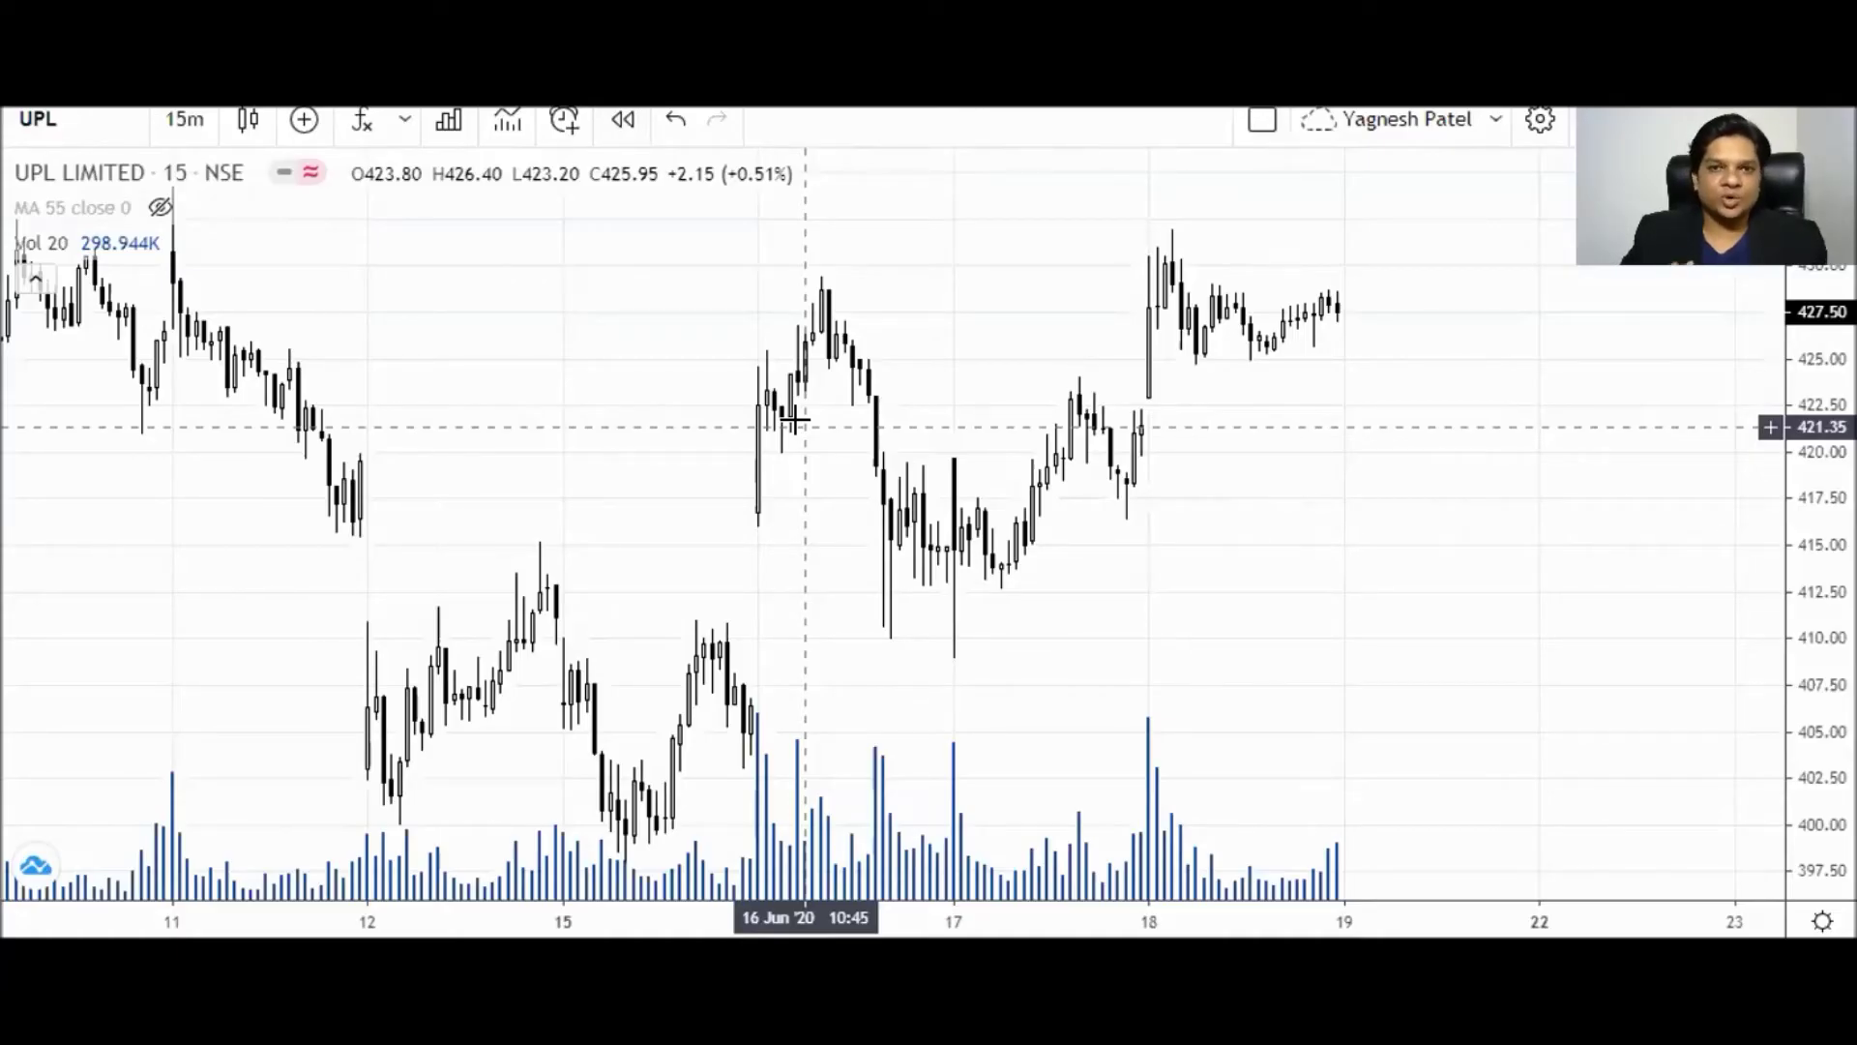
Set the UPL chart's interval to 1 day and examine the daily candles up to 18 June 2020.
click(183, 116)
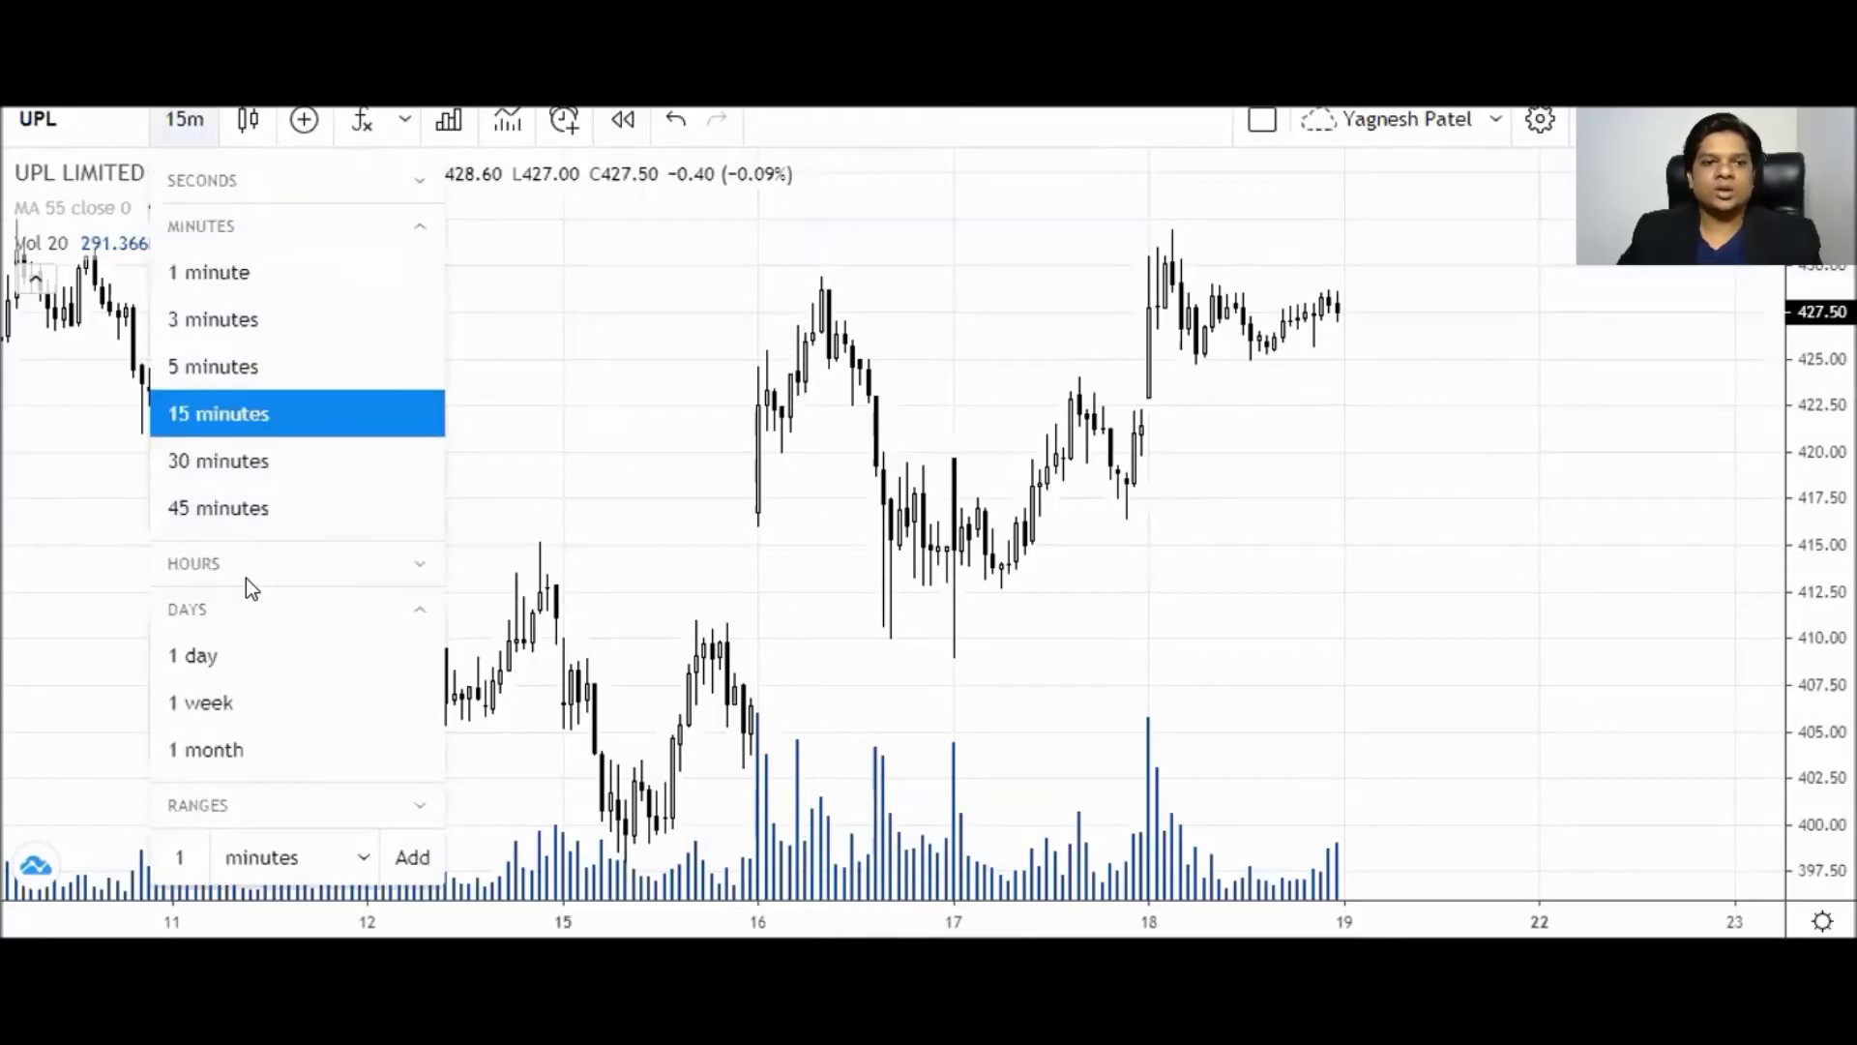
click(235, 648)
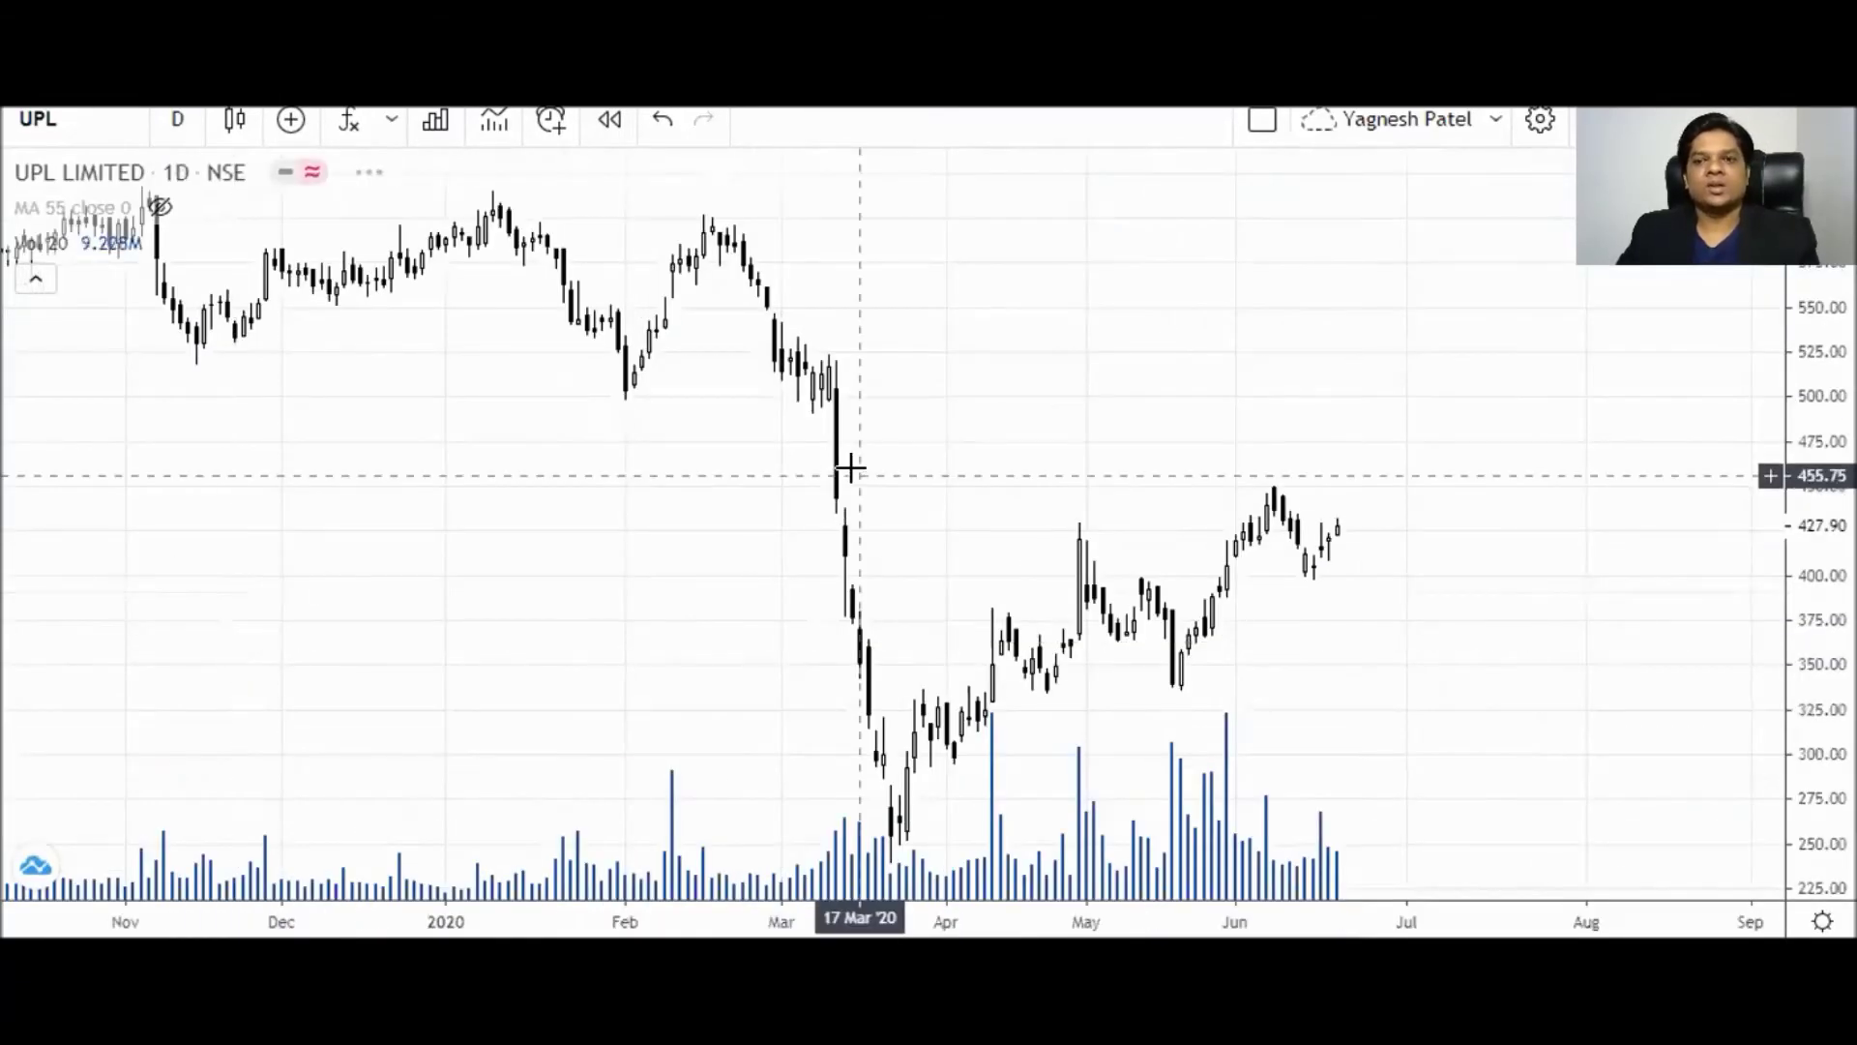
scroll(1044, 525, up, 2)
scroll(1044, 525, up, 2)
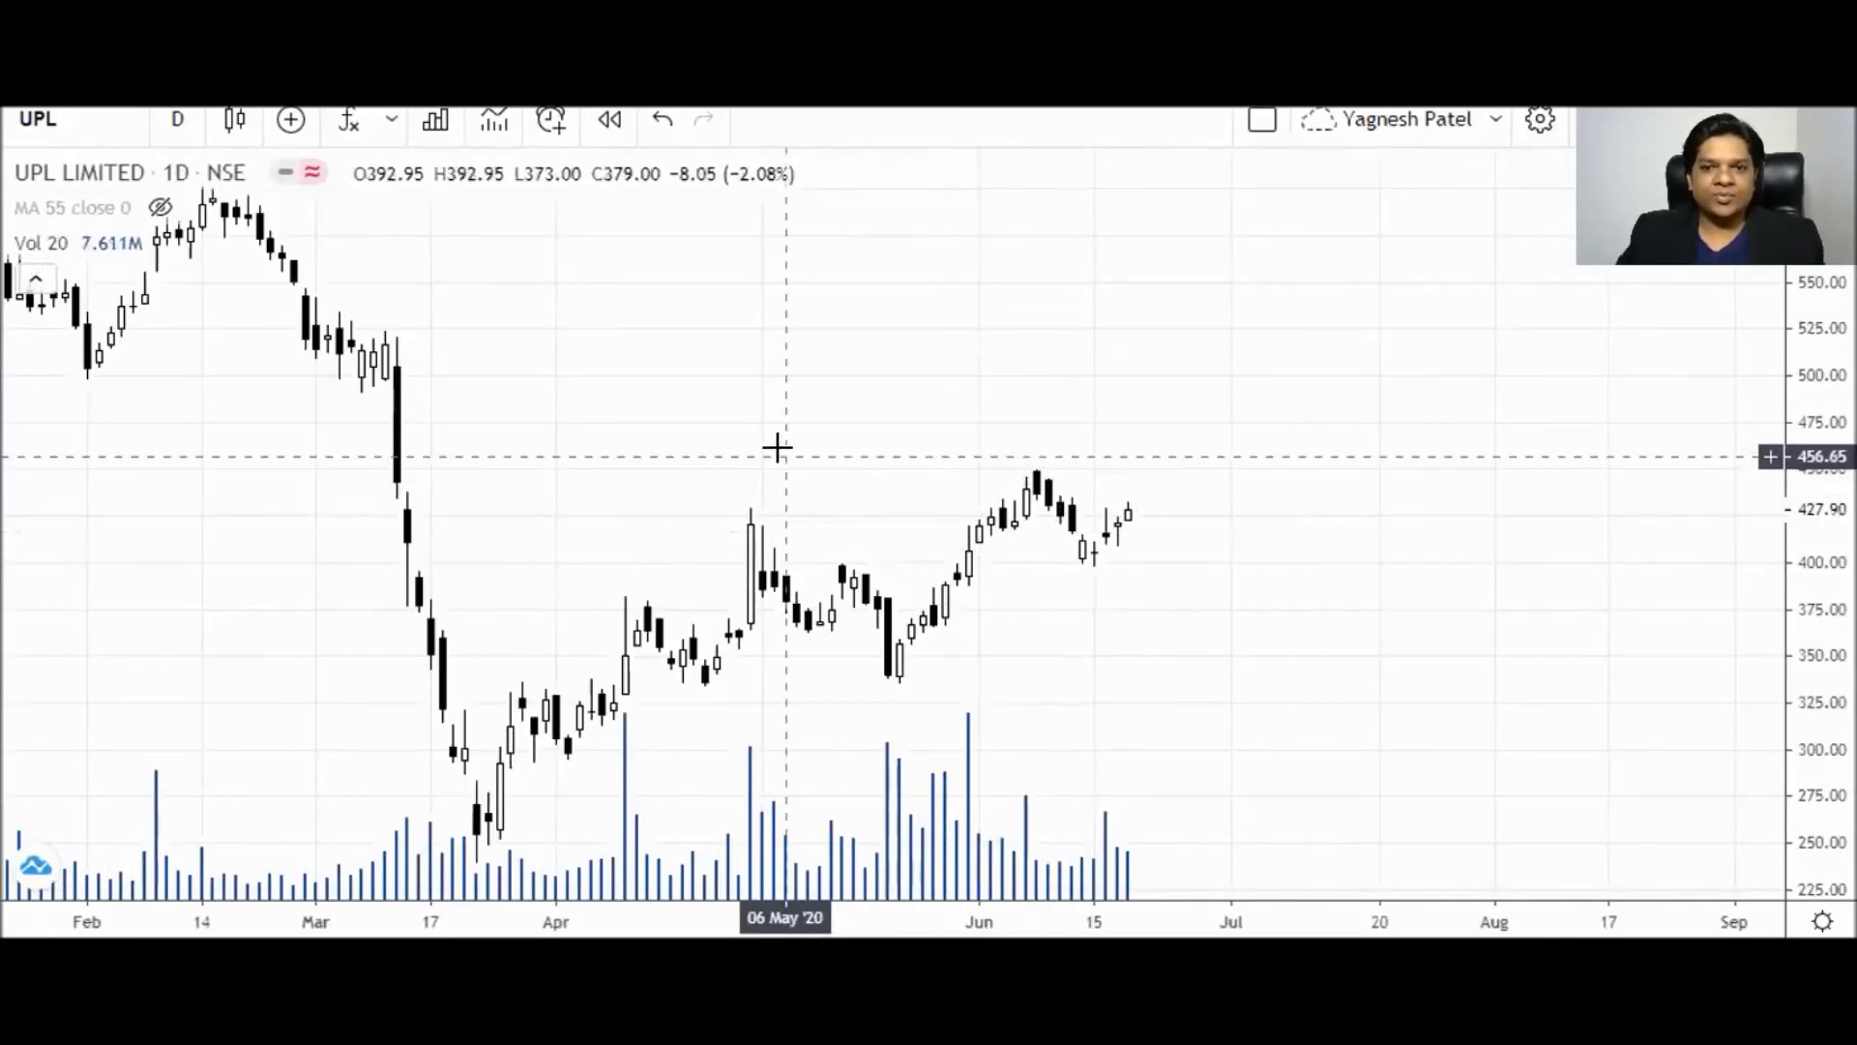
scroll(1015, 508, down, 1)
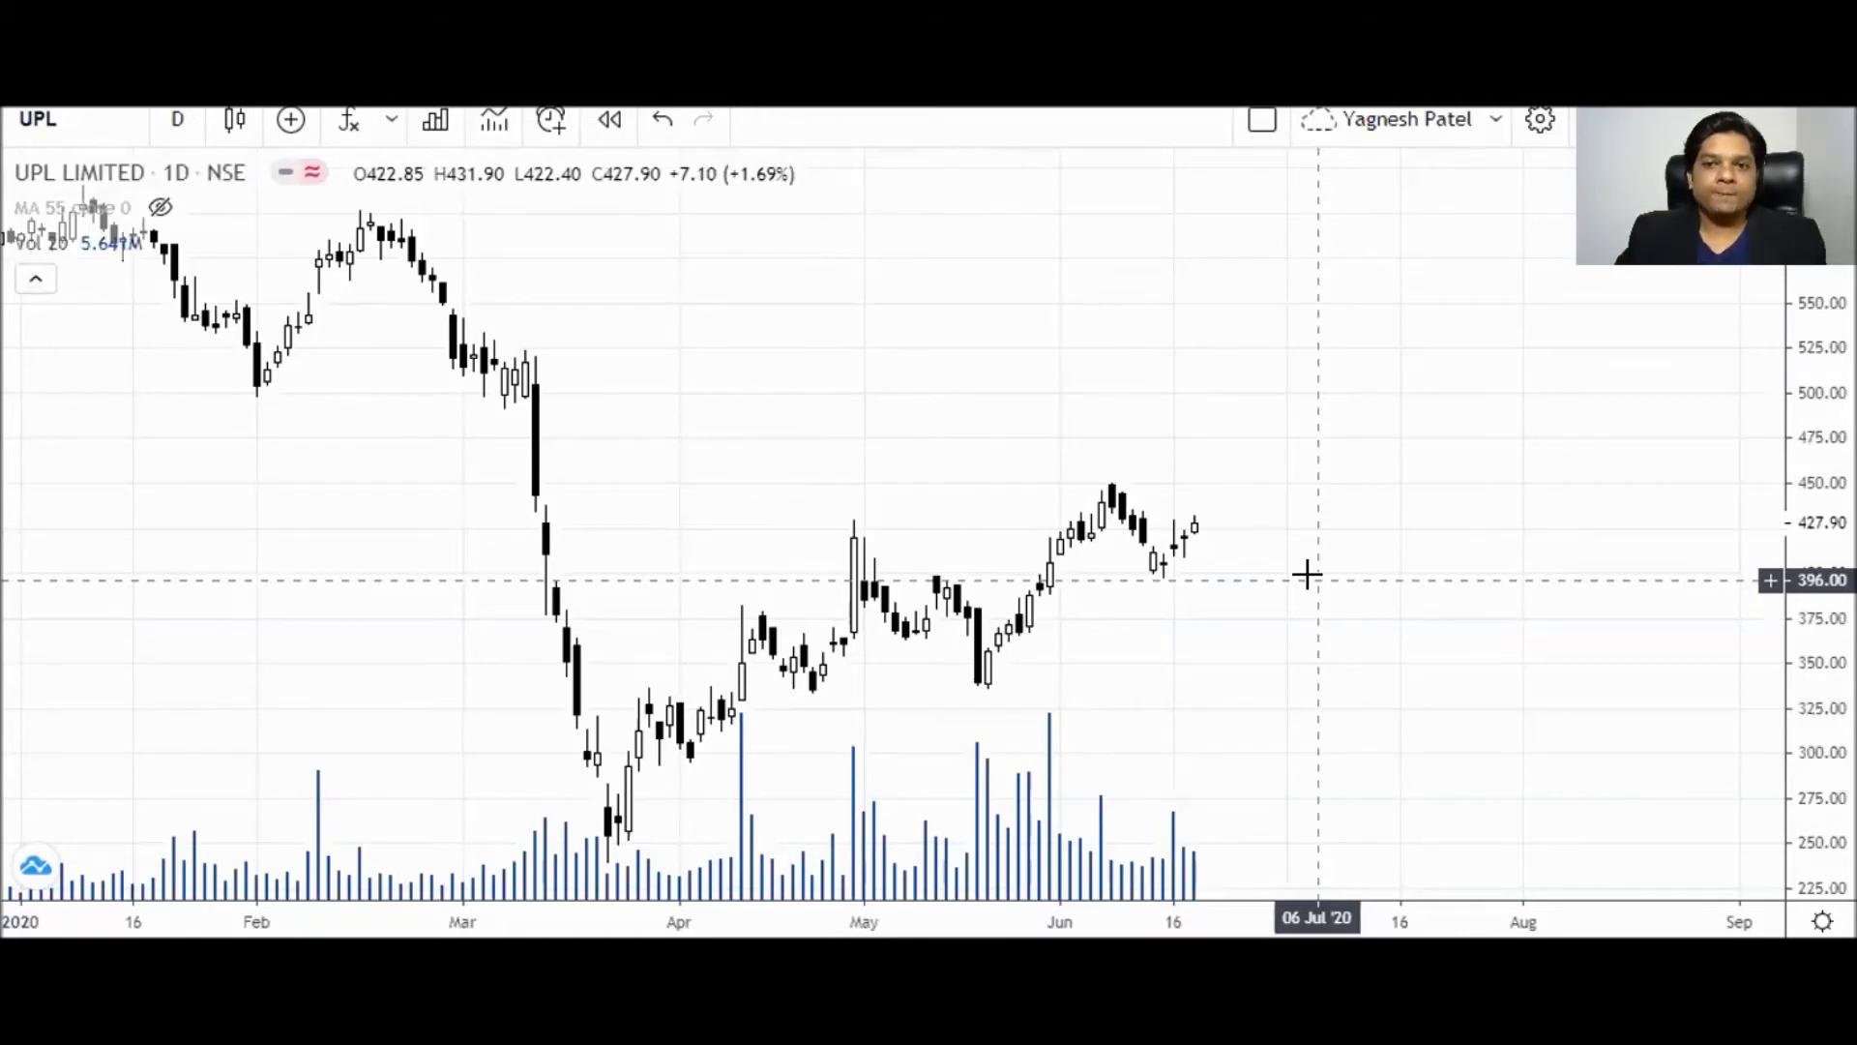
scroll(1306, 575, up, 1)
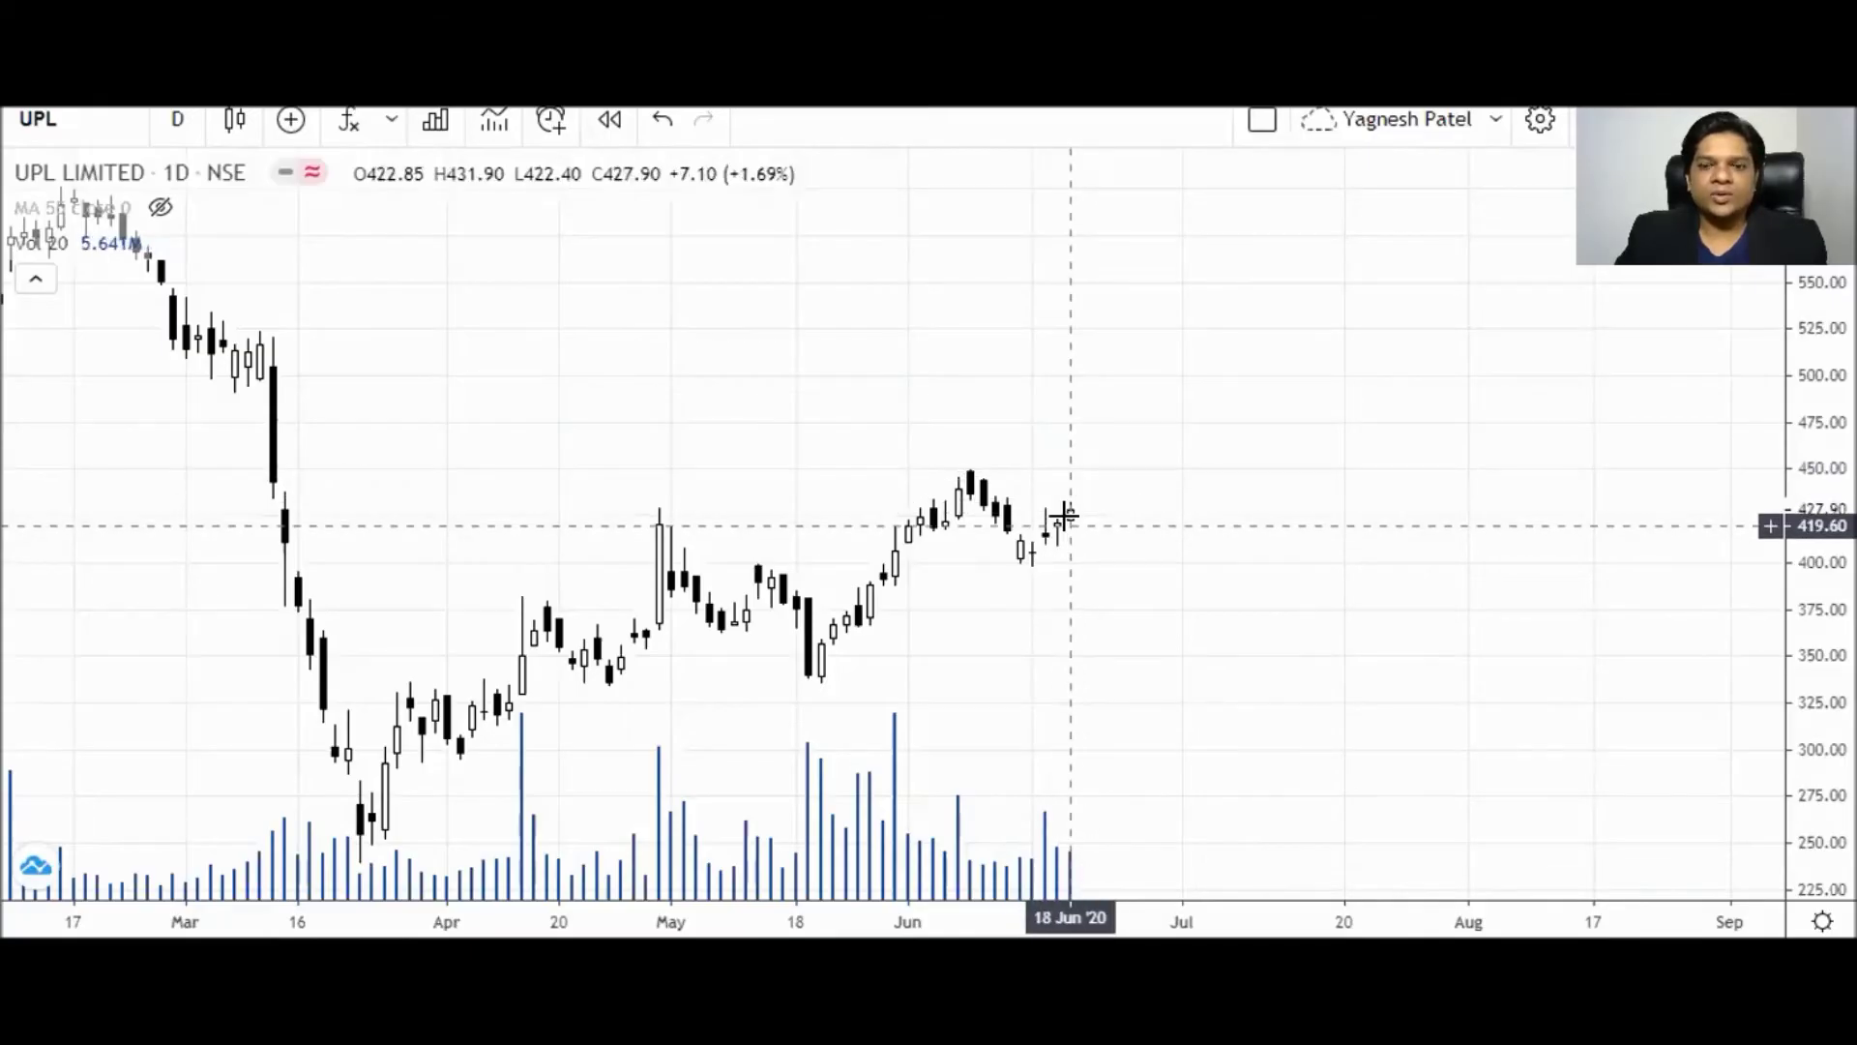
scroll(800, 510, down, 3)
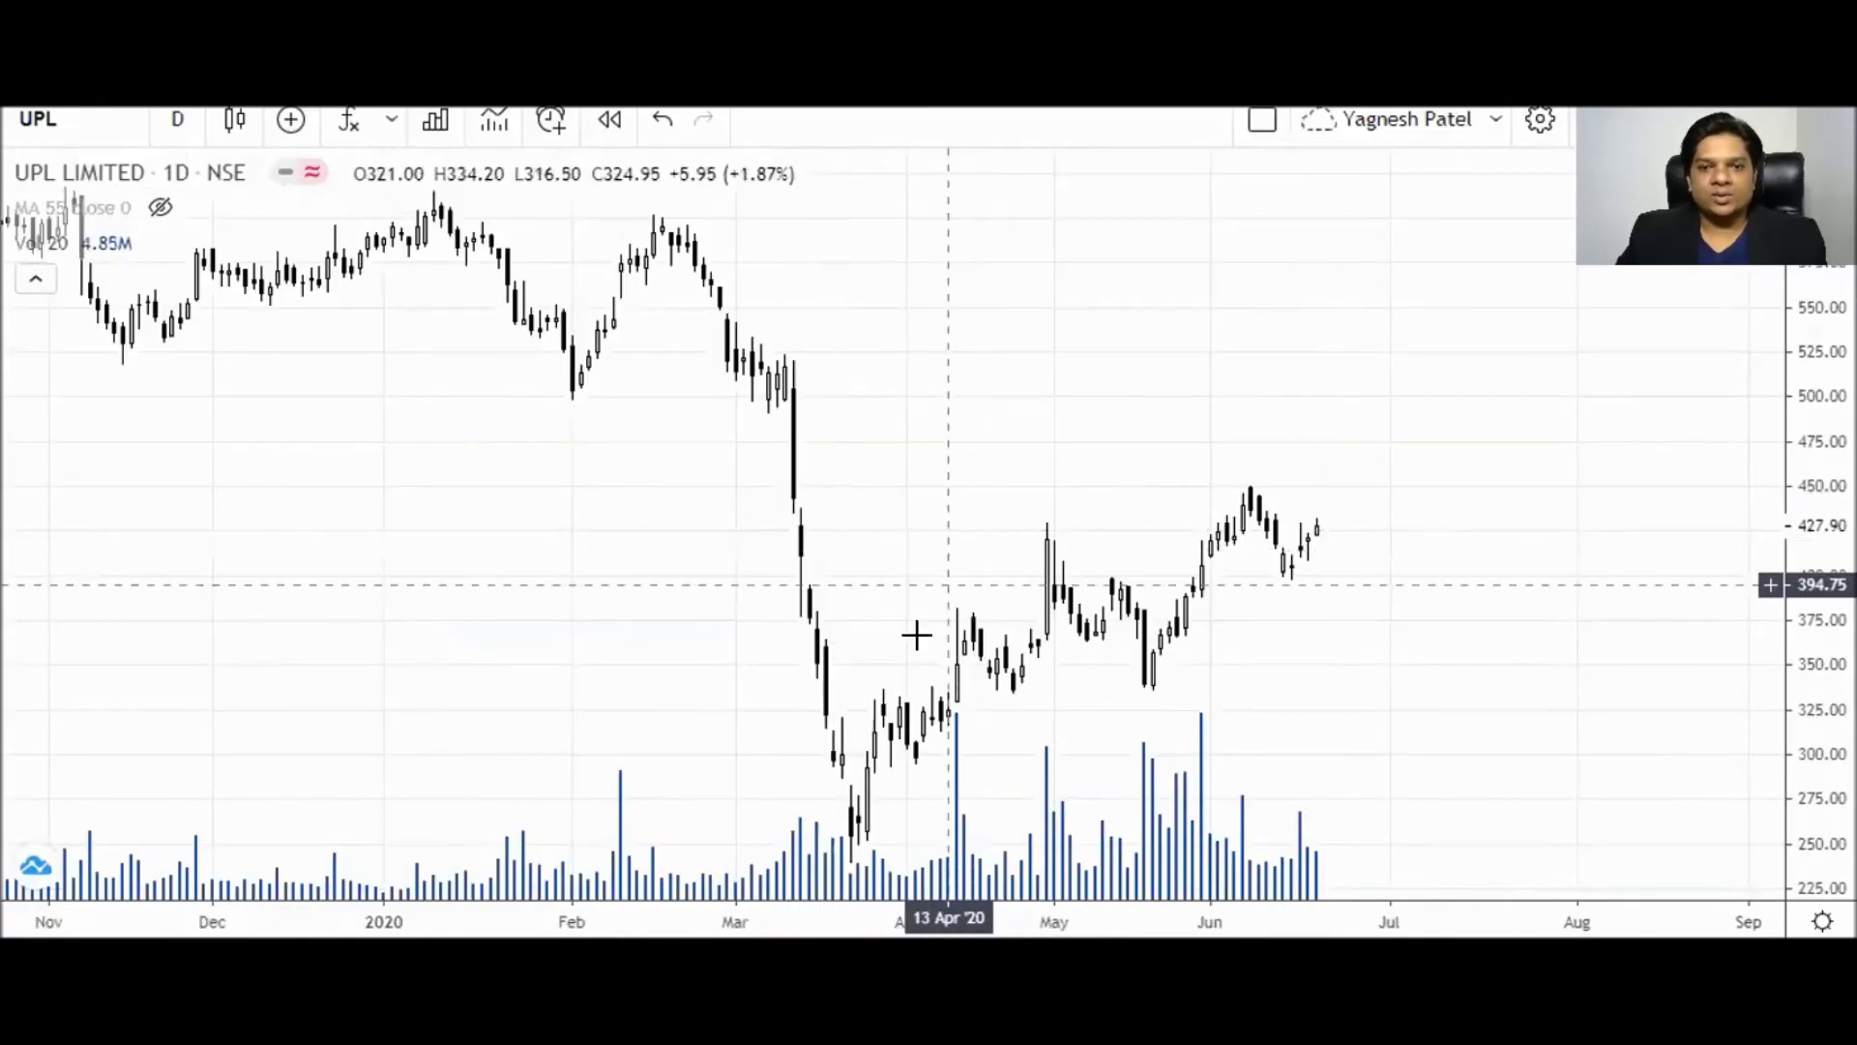
scroll(1041, 422, up, 1)
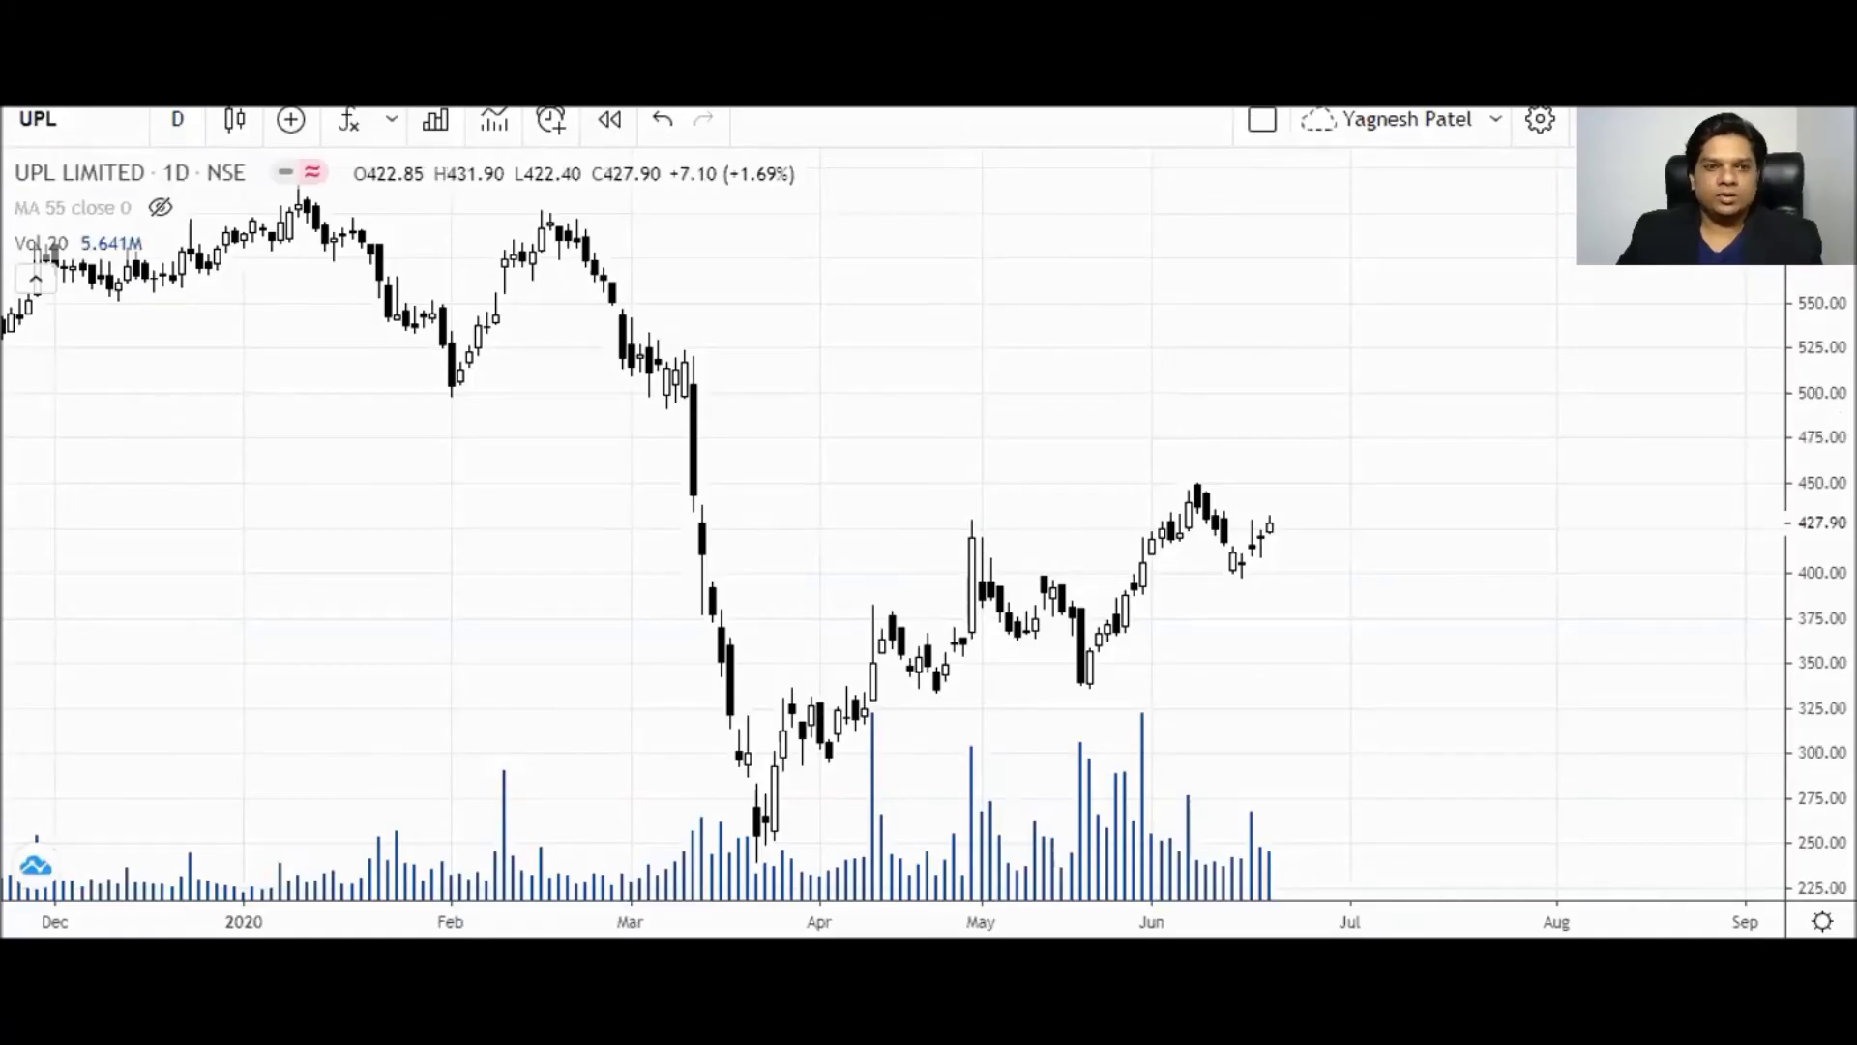
Change the UPL chart to the 1-week interval and examine the weekly candles from 2017 to June 2020.
click(177, 119)
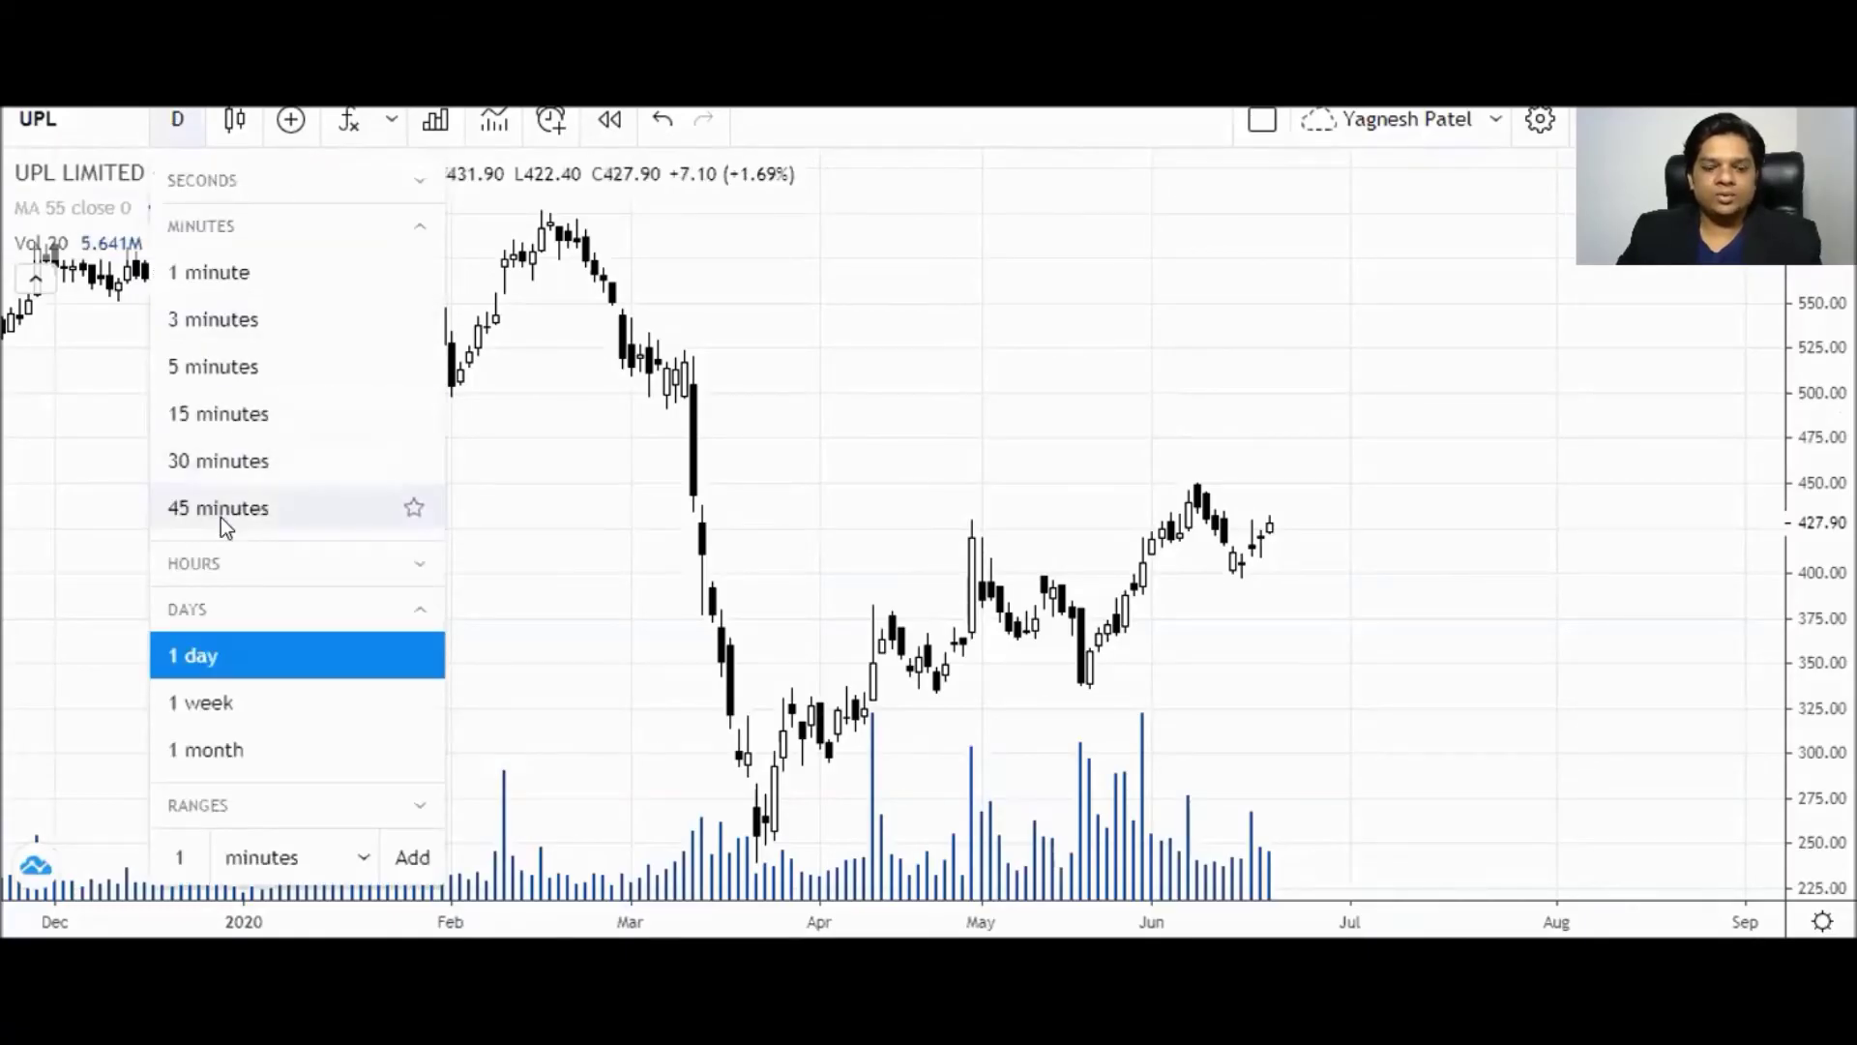
click(211, 704)
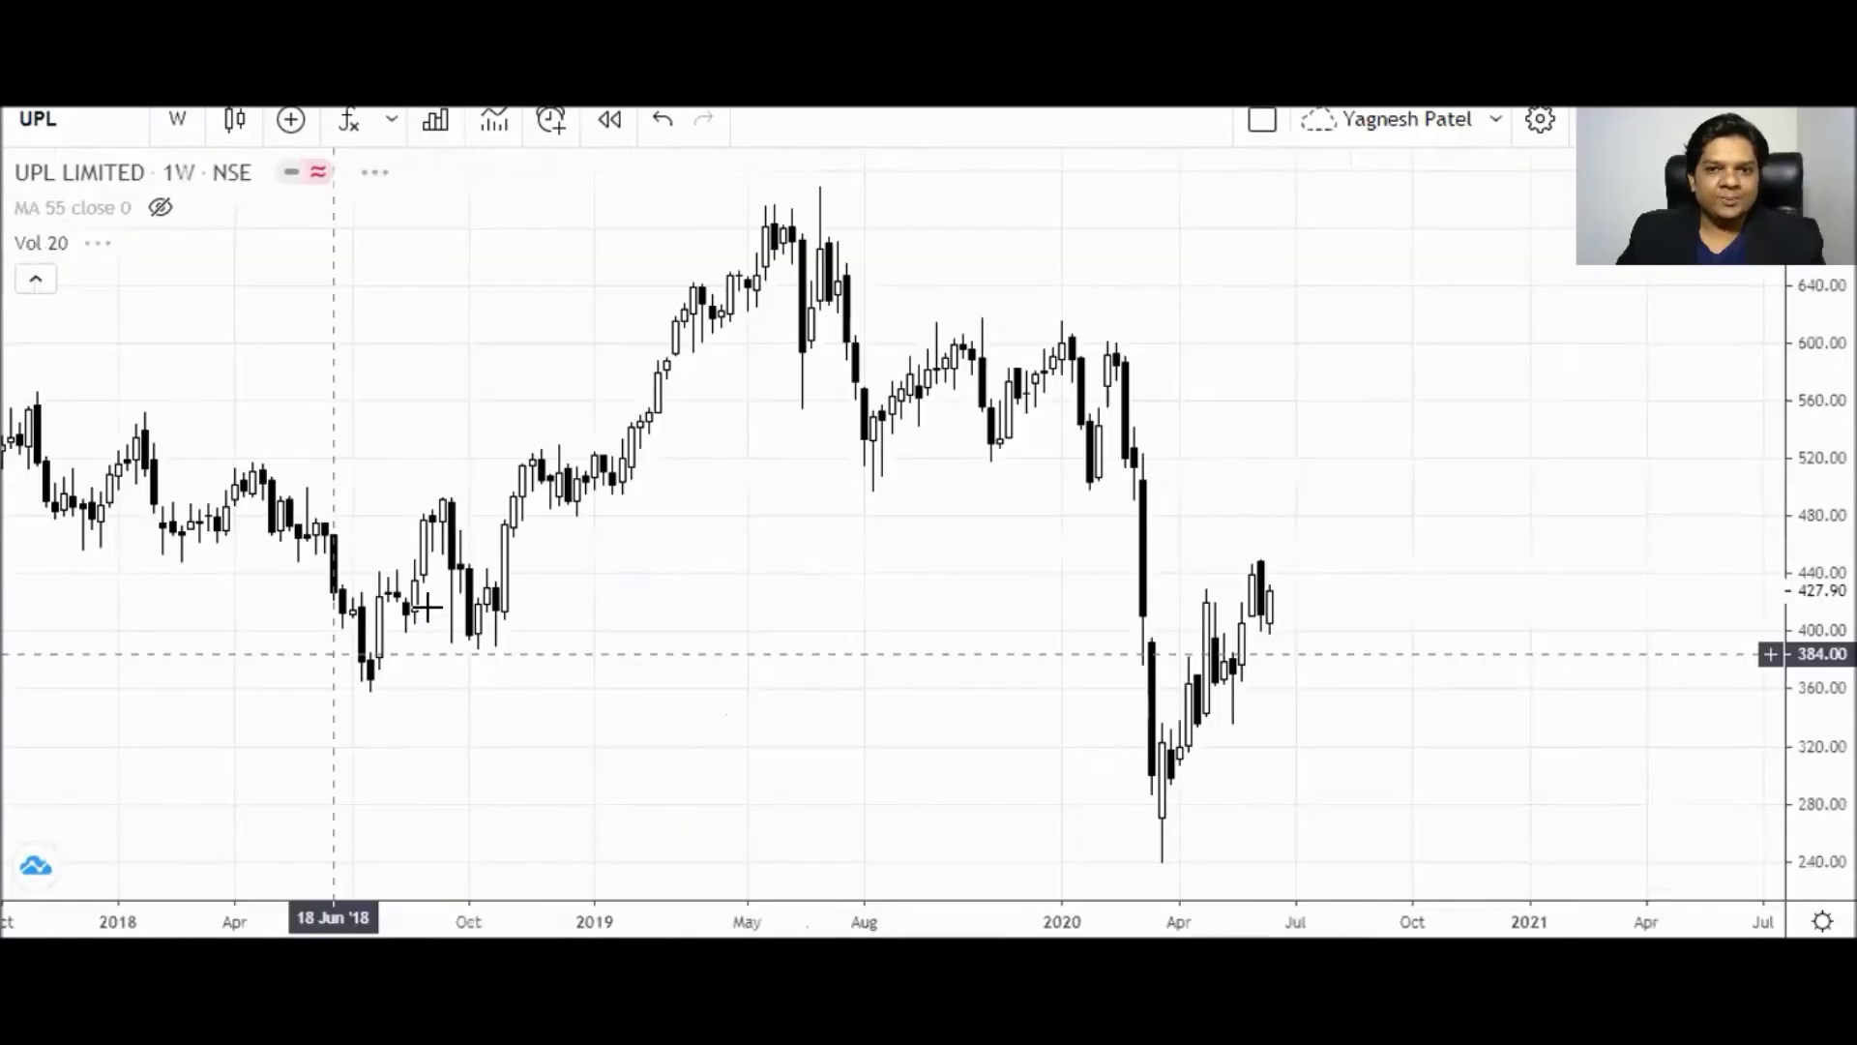
scroll(1046, 726, up, 3)
scroll(1046, 725, up, 2)
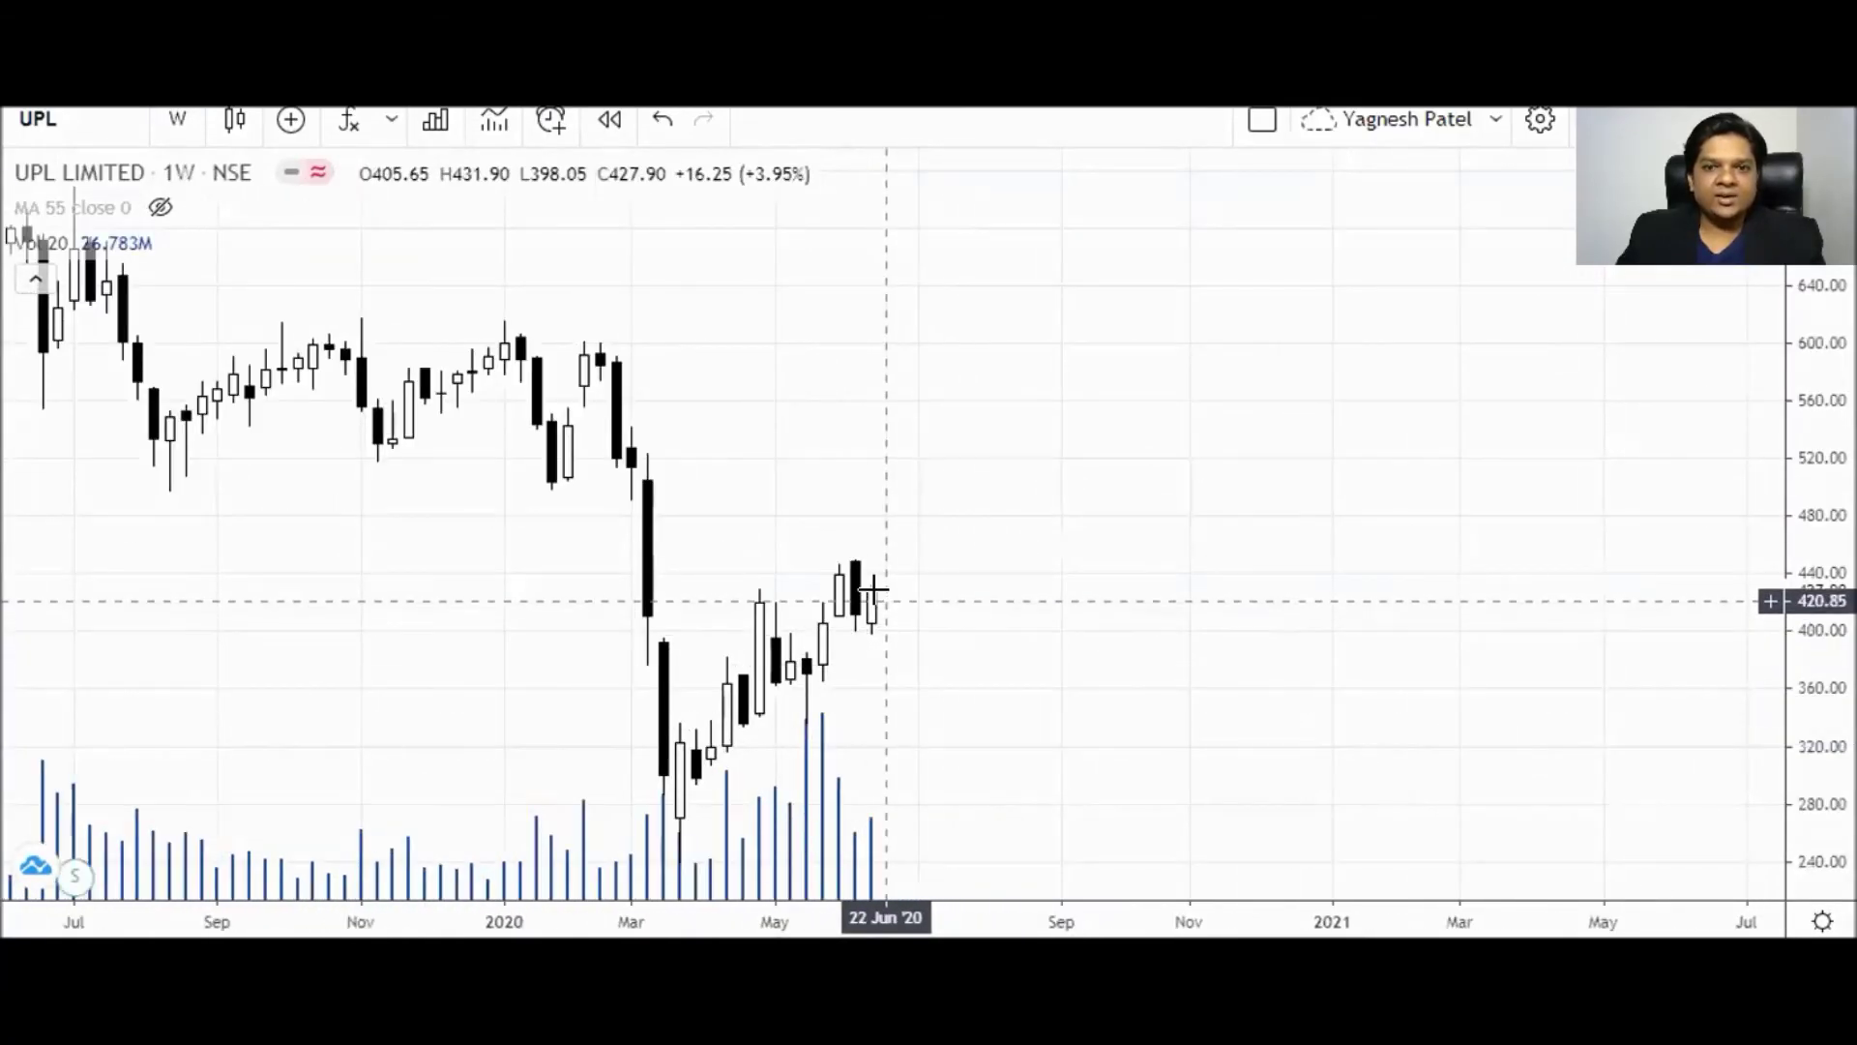
drag(1160, 577, 1123, 563)
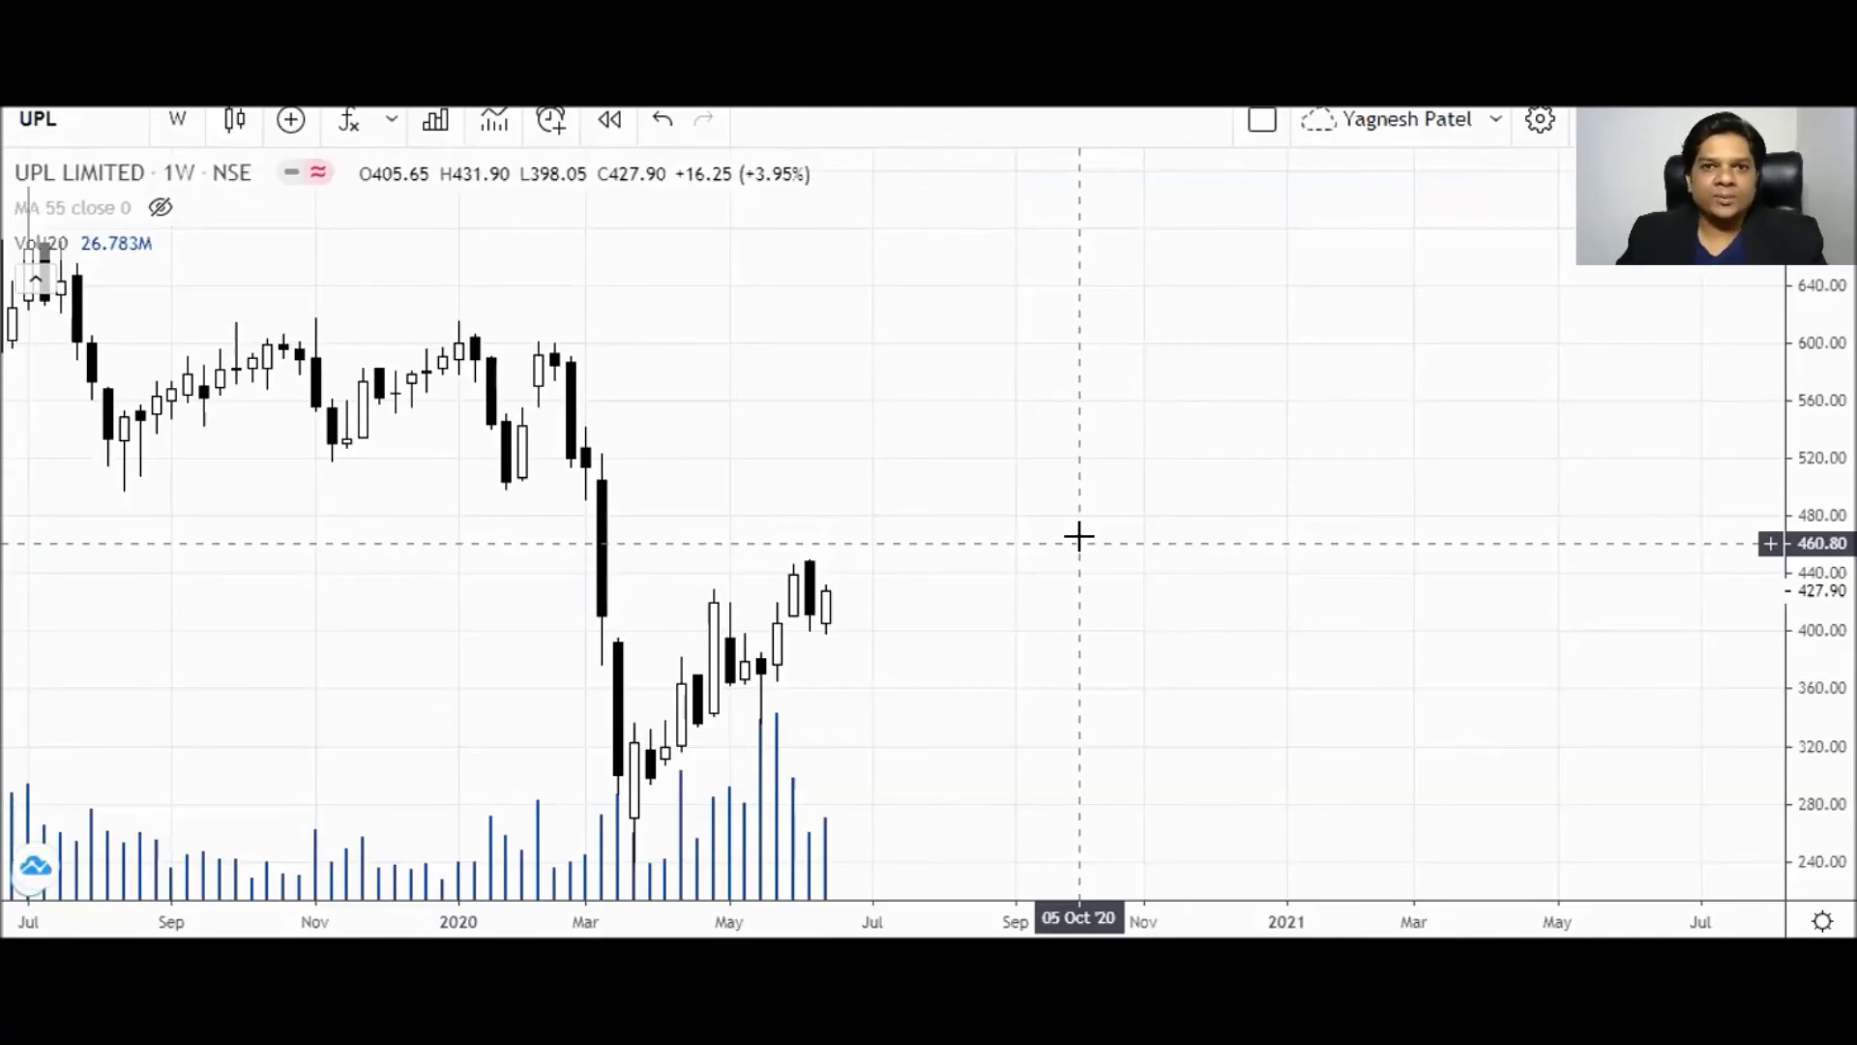
scroll(891, 531, down, 2)
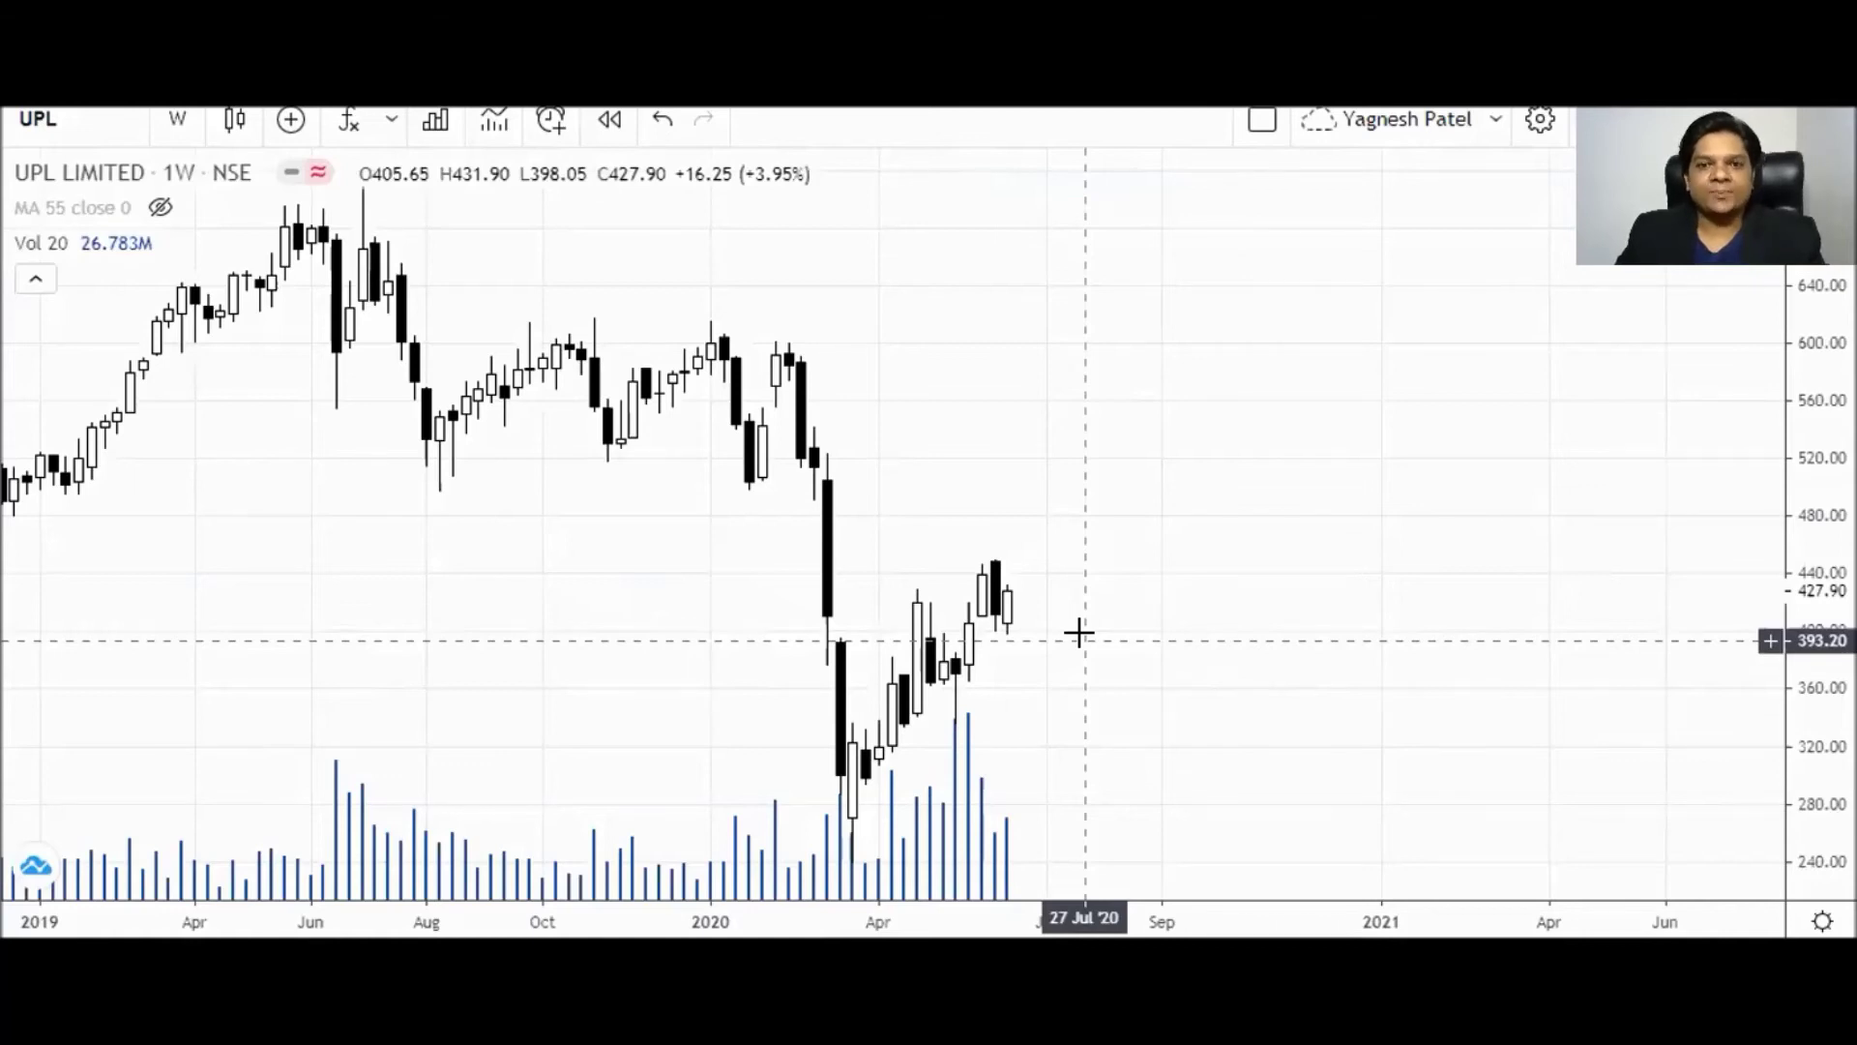
scroll(1078, 633, down, 2)
scroll(1255, 597, down, 3)
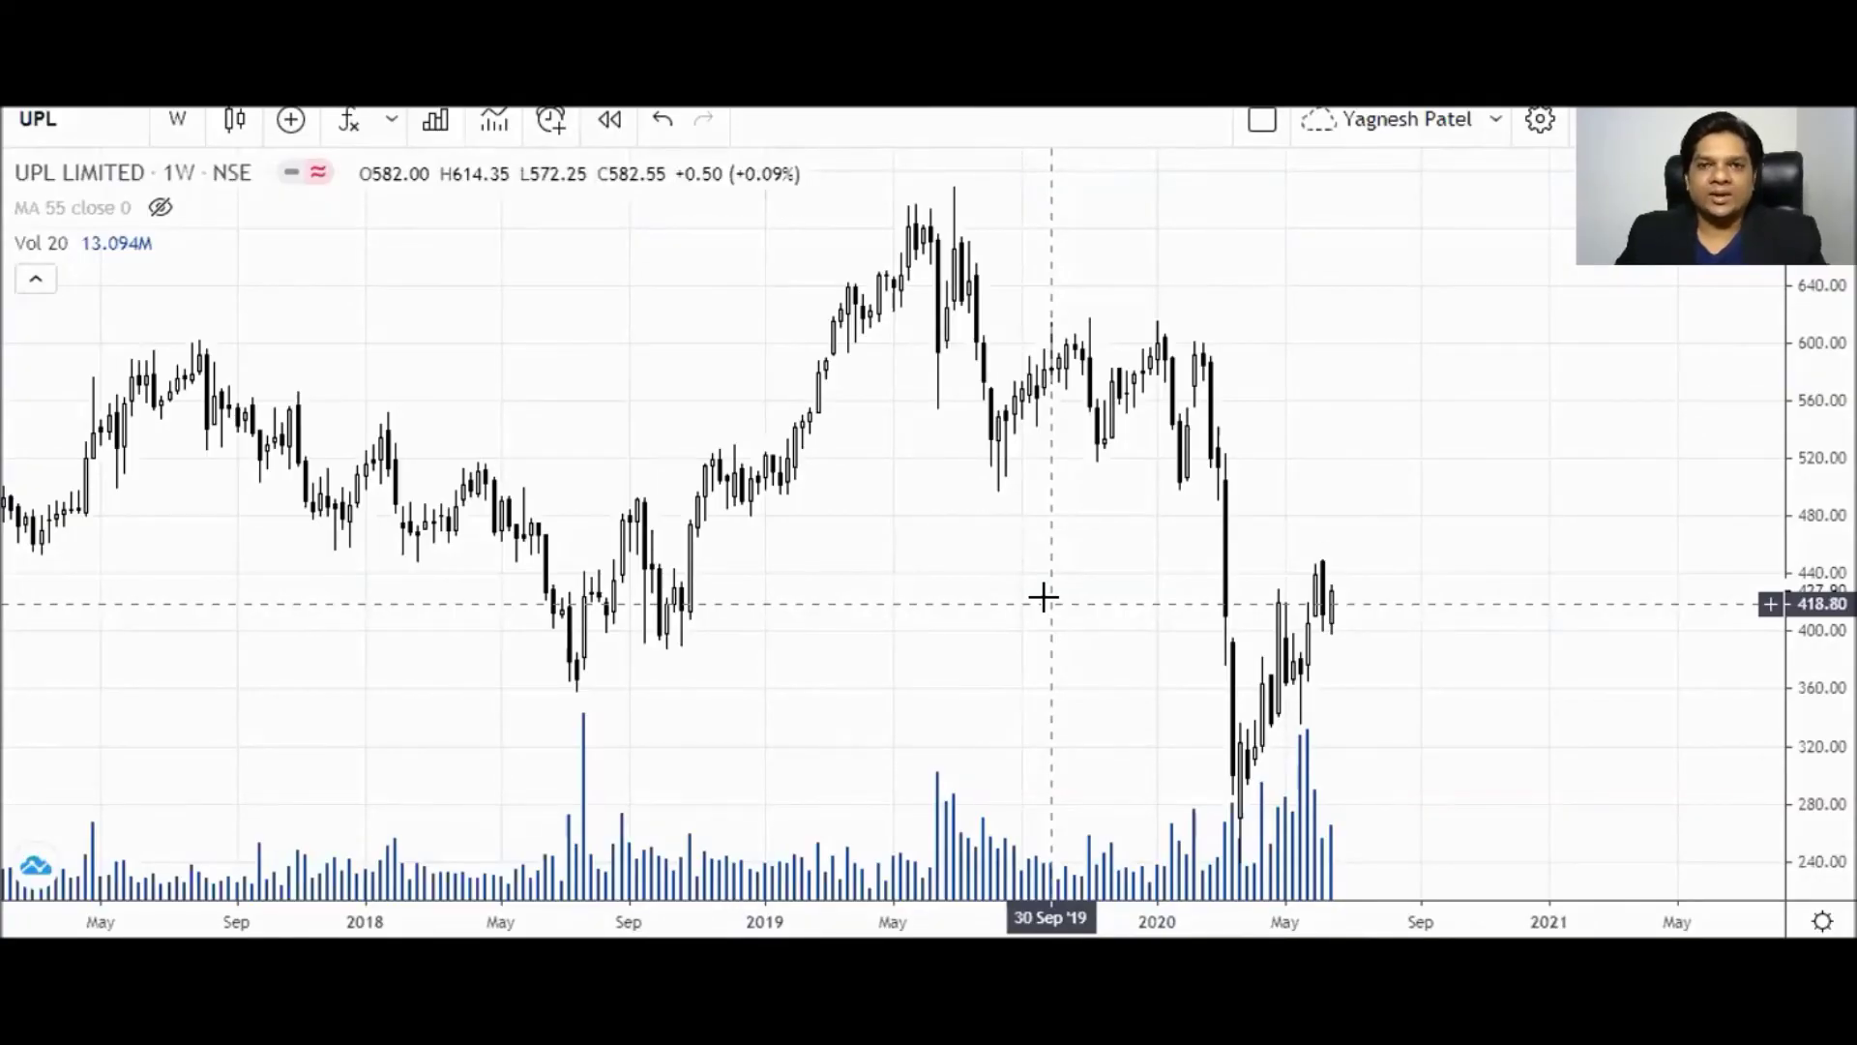
scroll(1040, 596, up, 1)
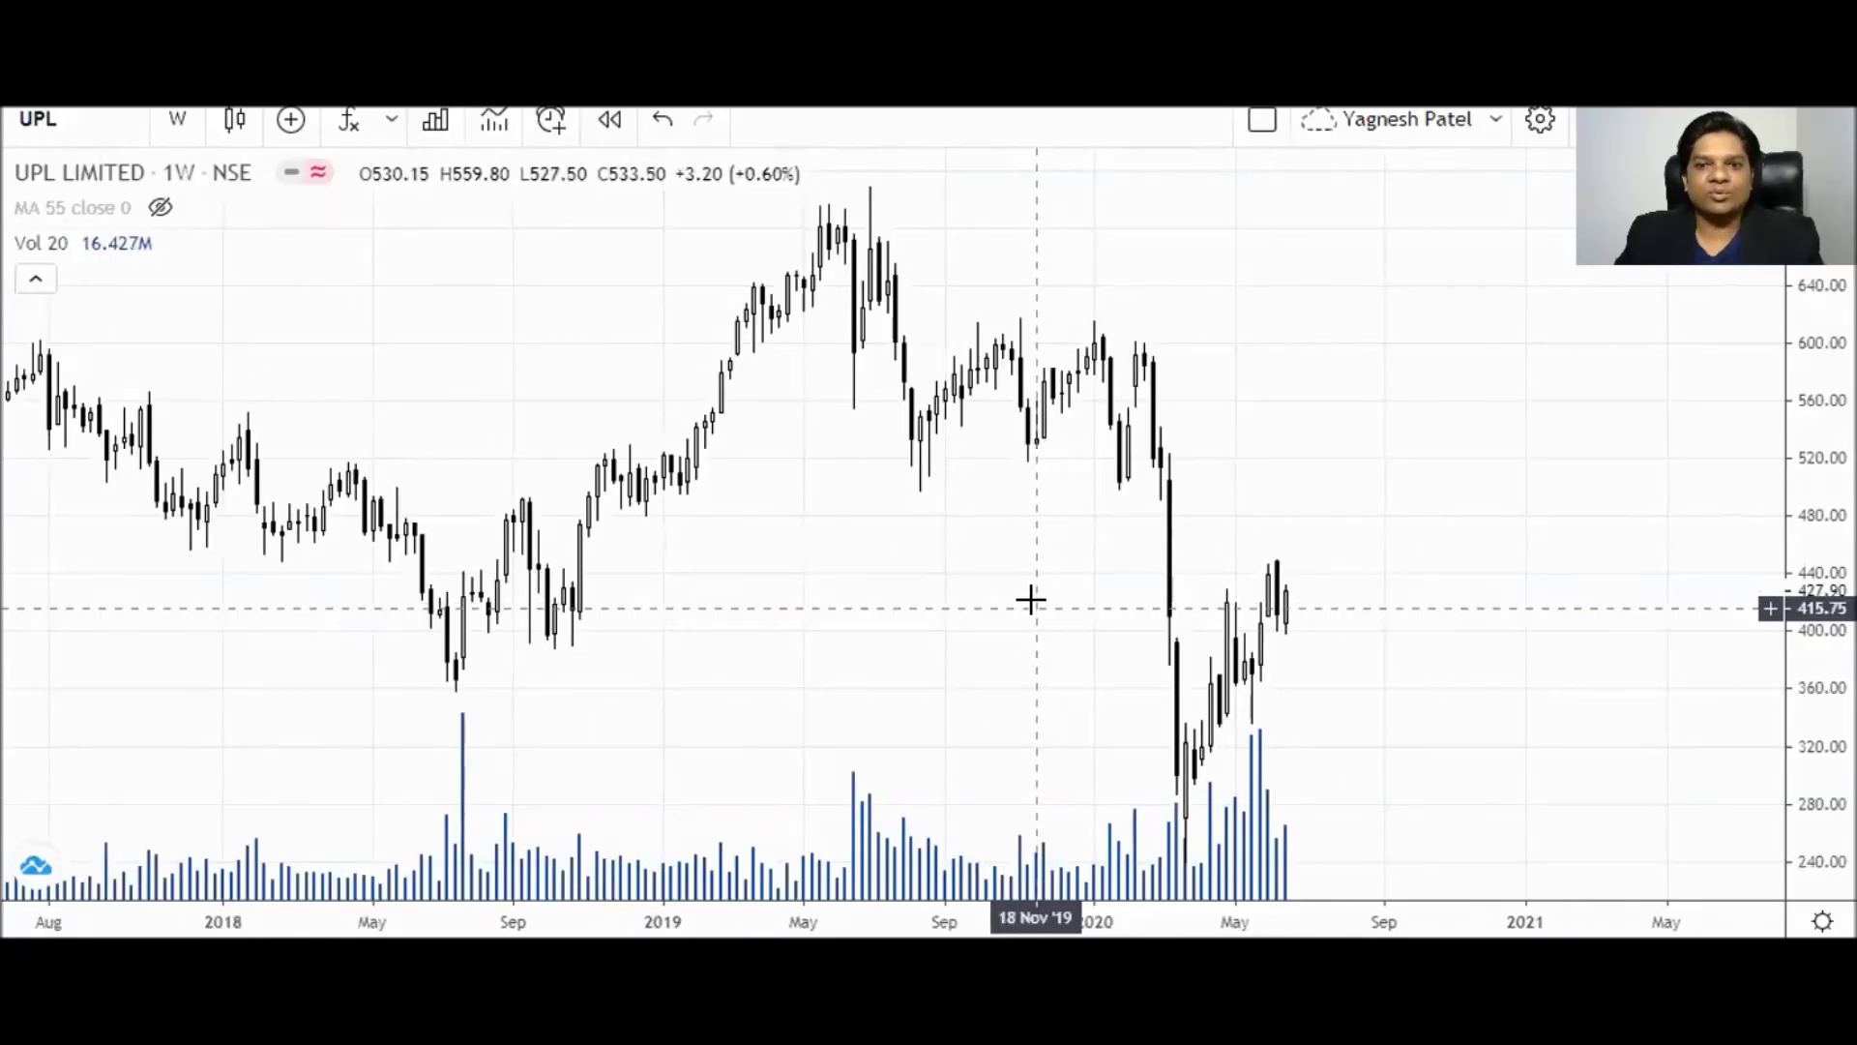
scroll(1030, 598, up, 1)
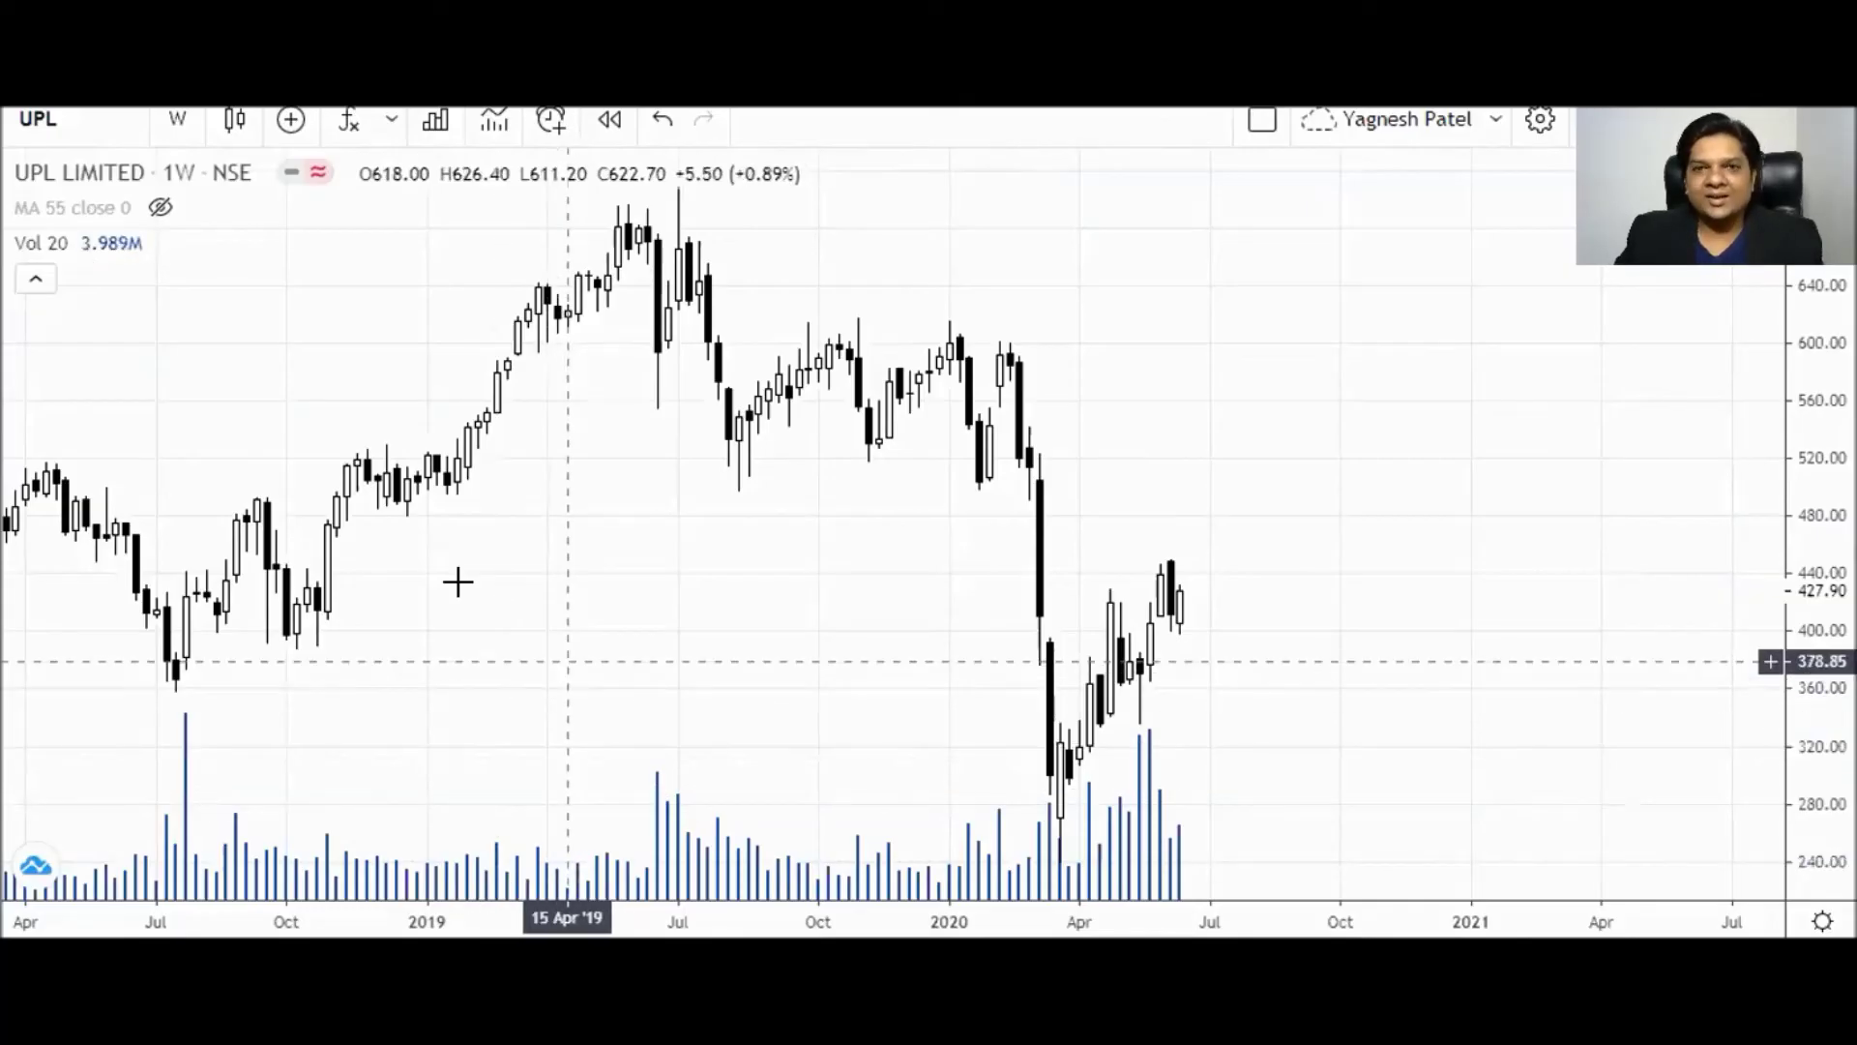
Change the UPL chart to the 1-month interval and show the monthly candles back to 2007.
click(178, 119)
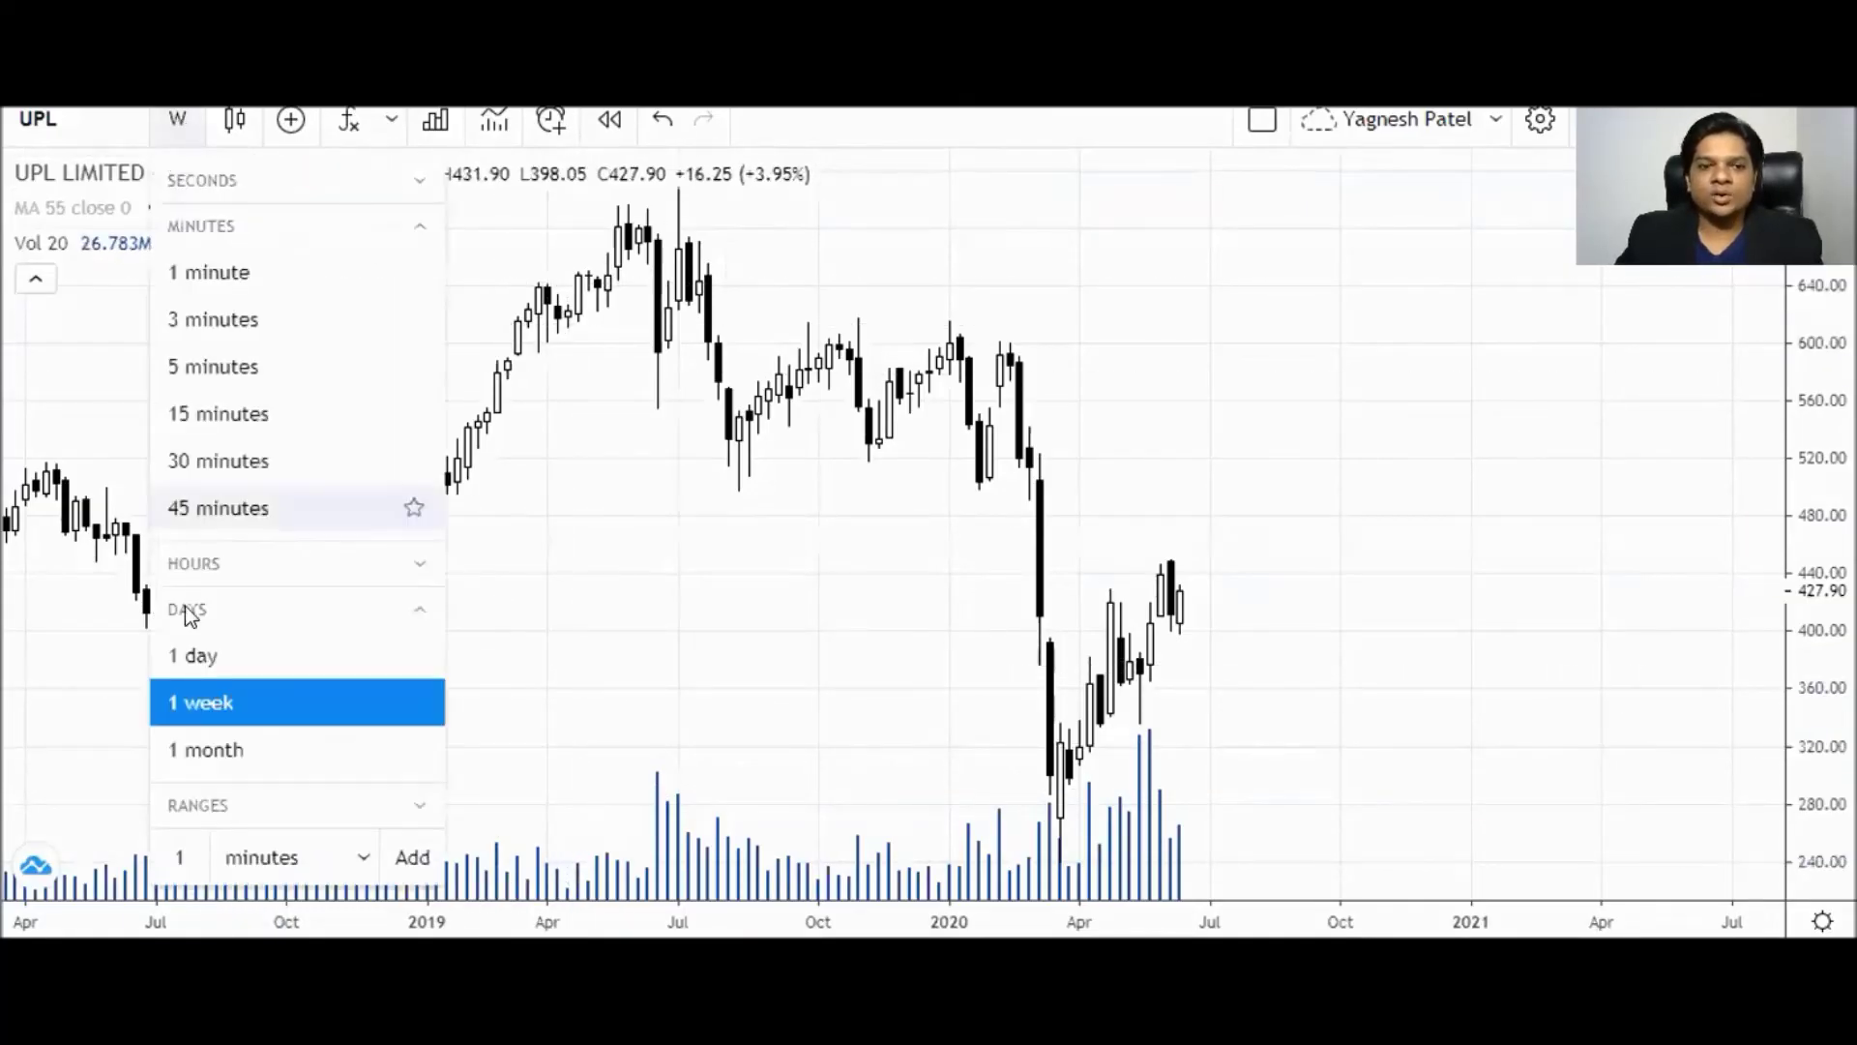
click(205, 749)
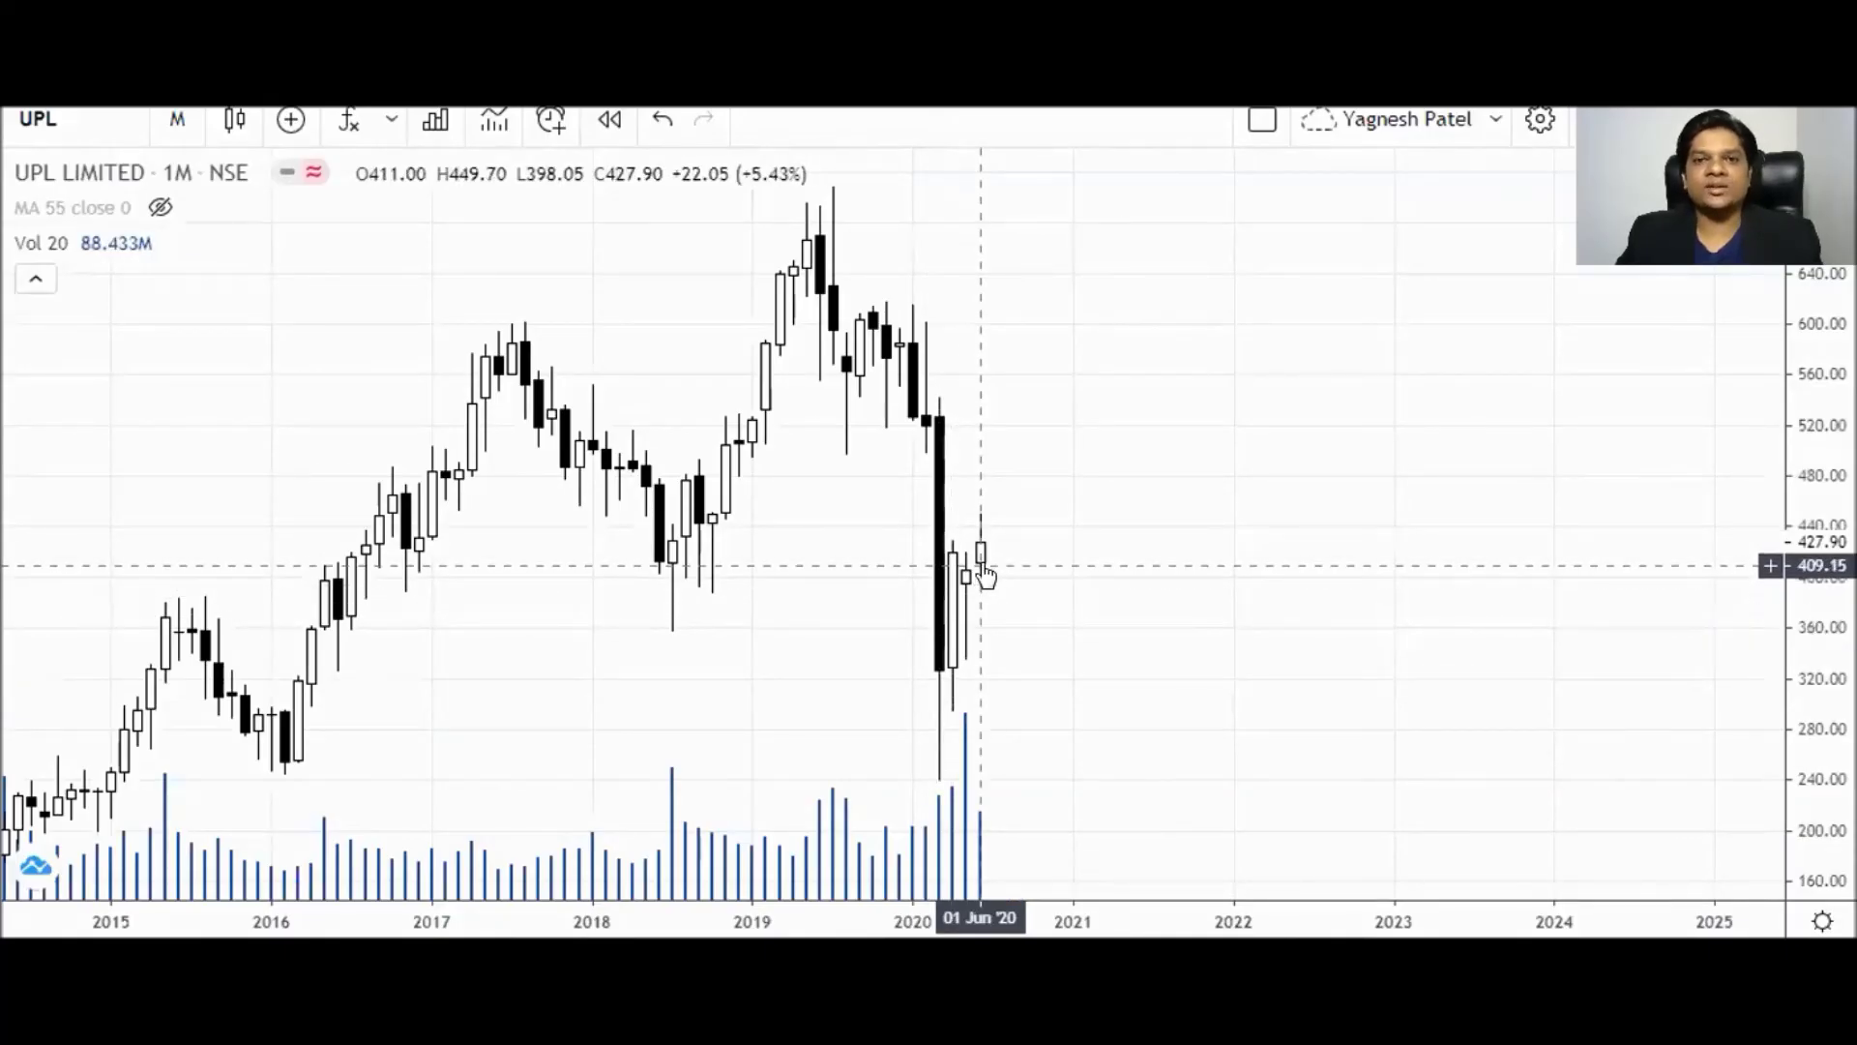
scroll(1355, 605, down, 5)
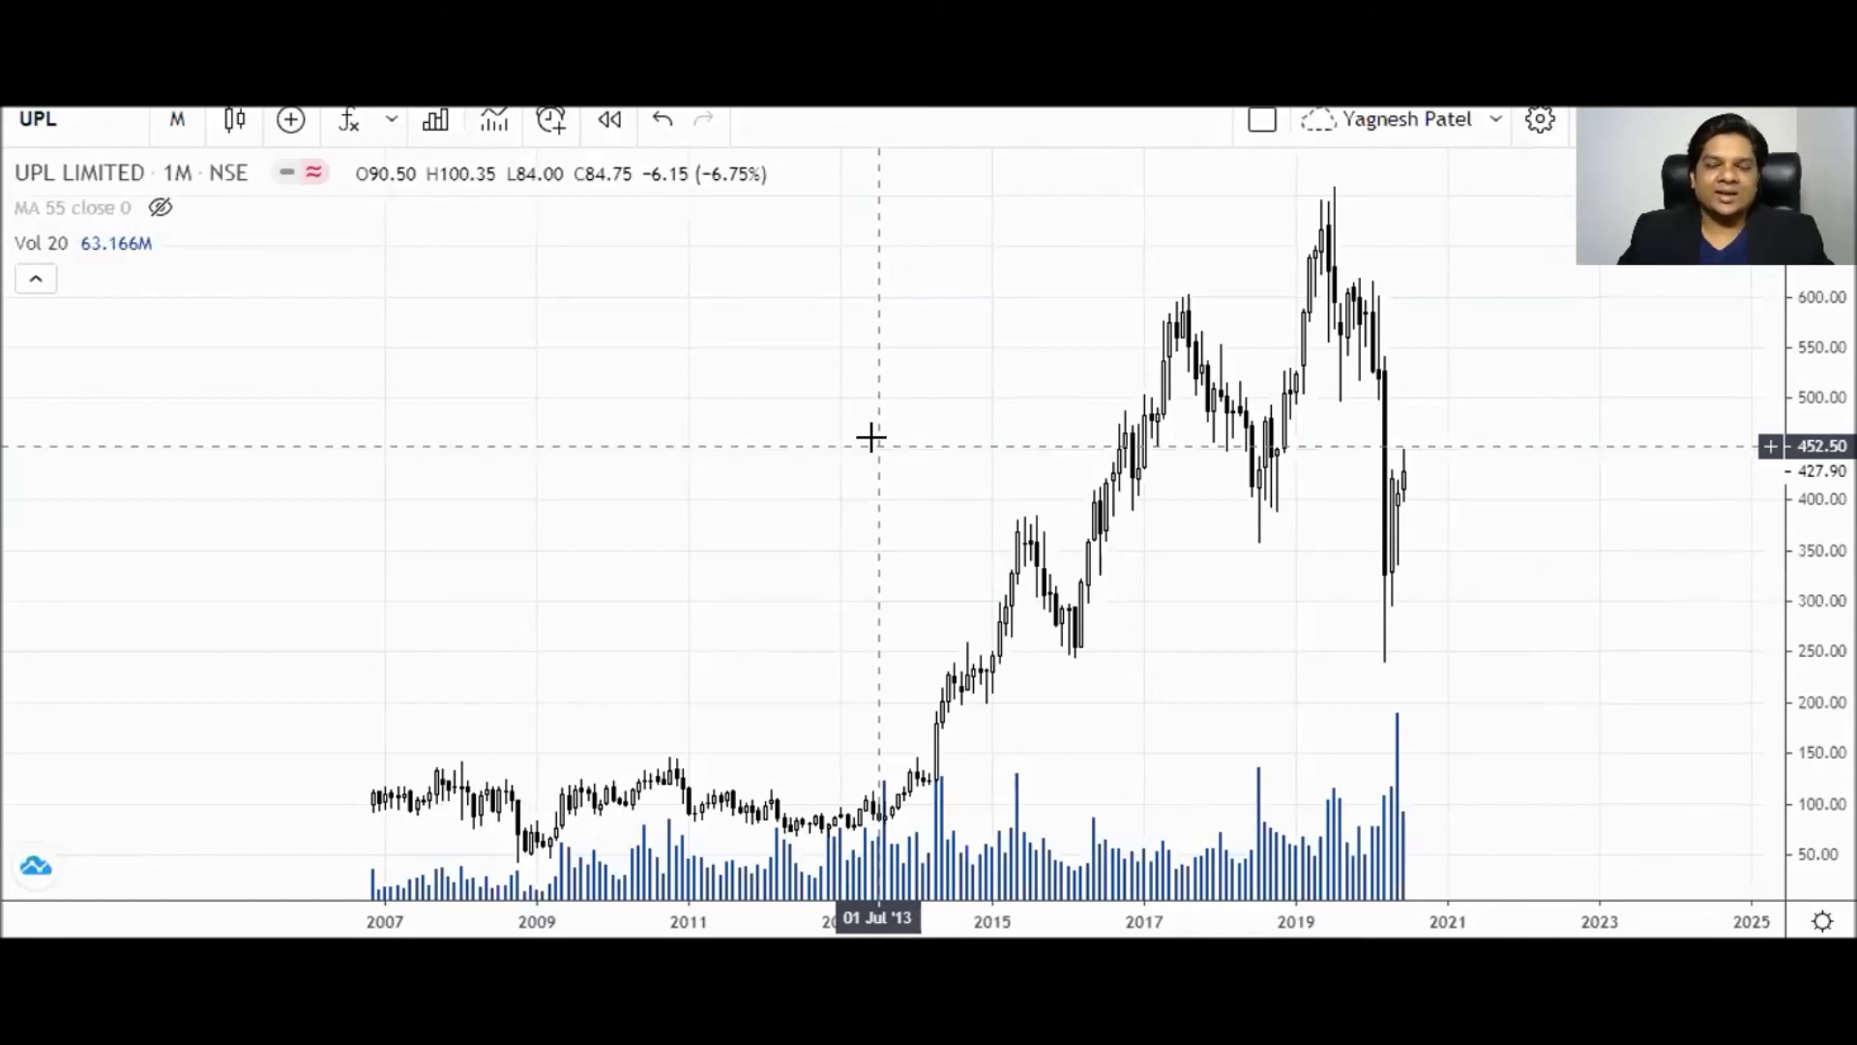
Switch the UPL chart from monthly back to the 1-day interval, focusing on the February to June 2020 candles.
click(177, 119)
click(192, 655)
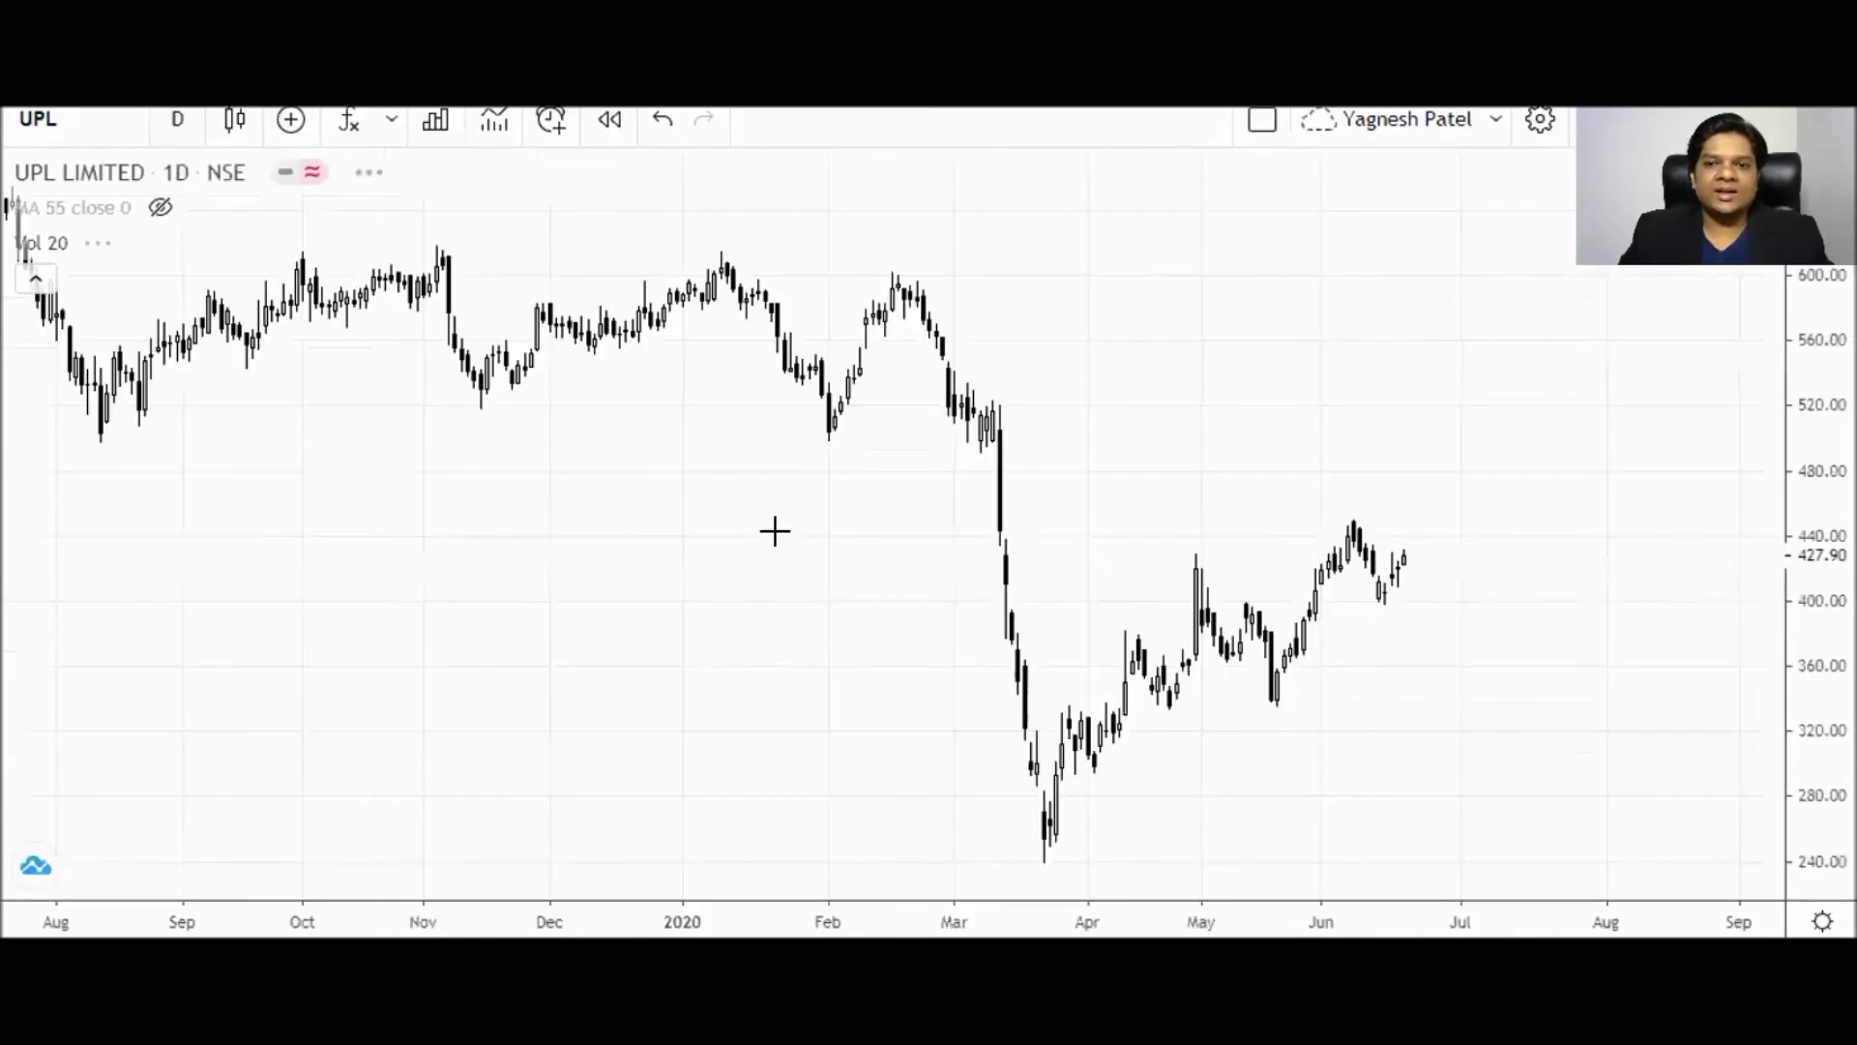
scroll(1331, 584, up, 3)
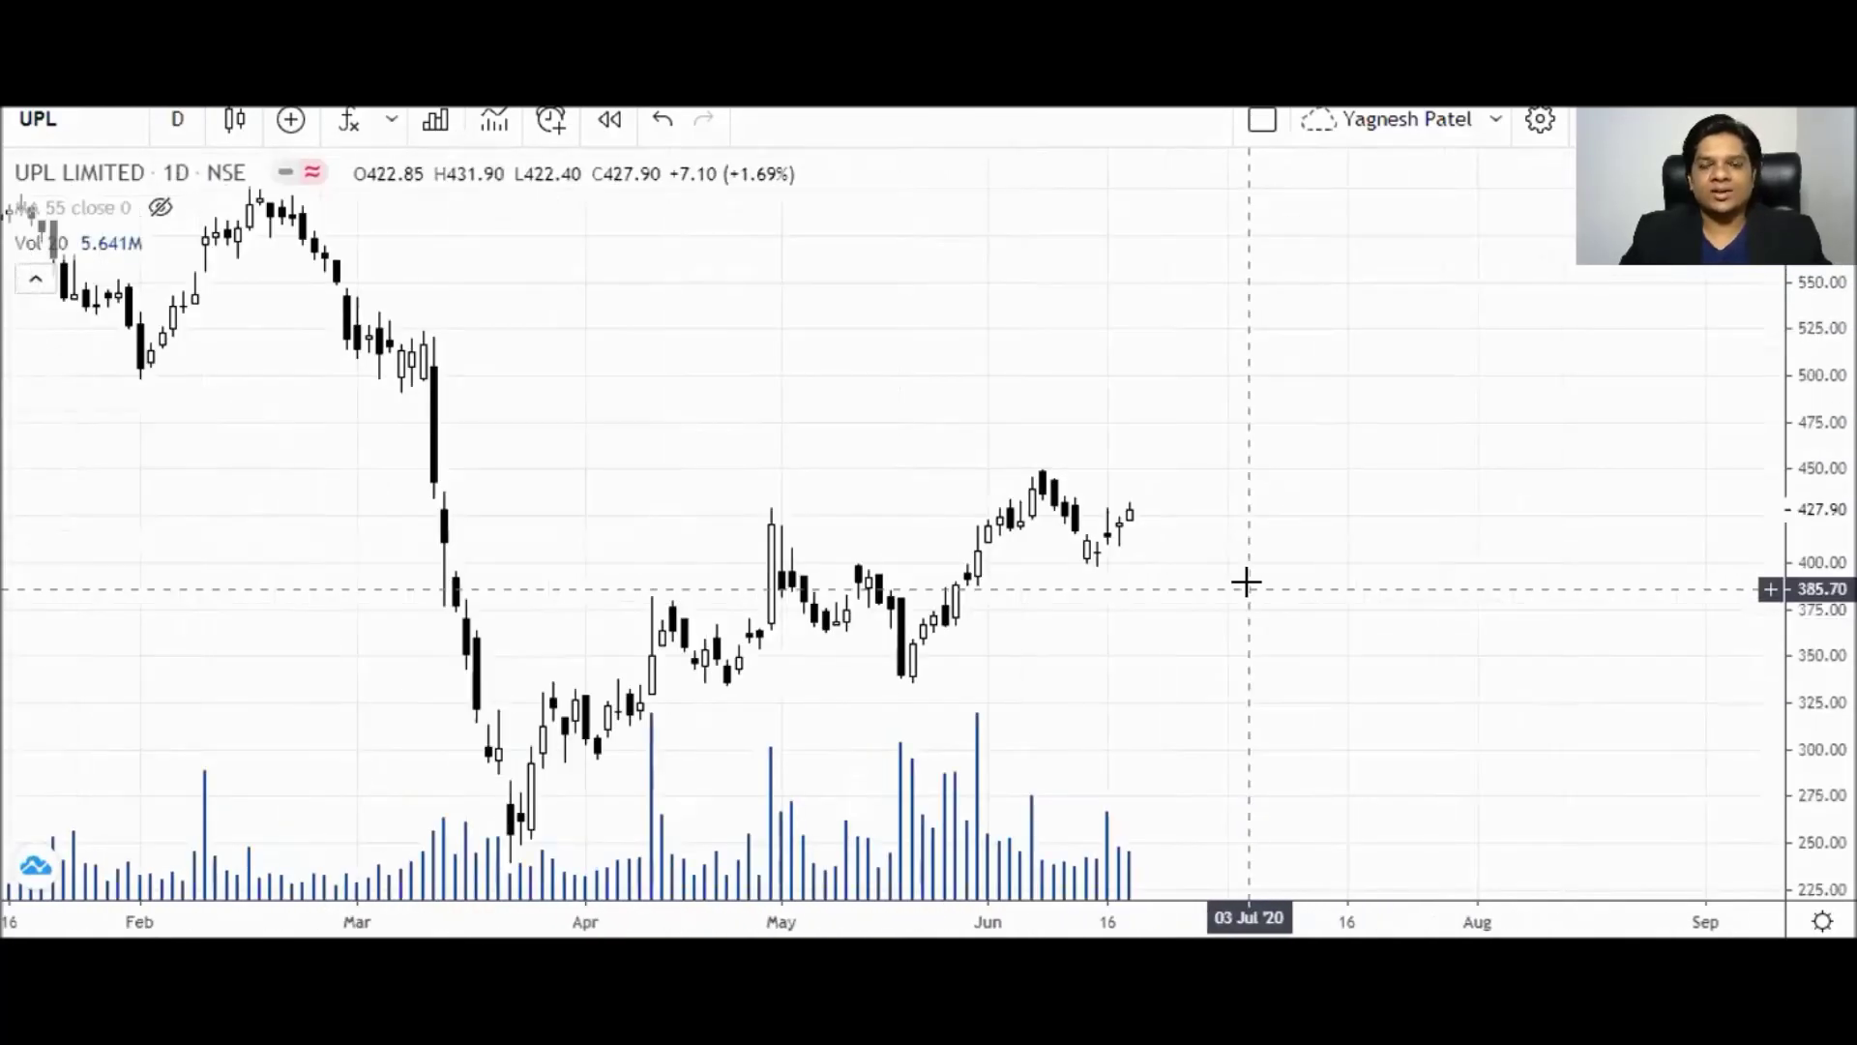